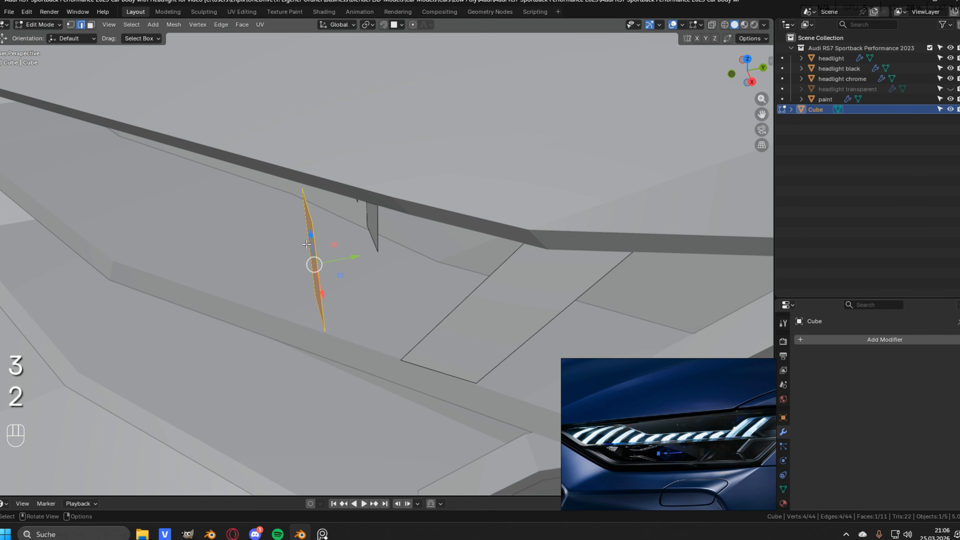
Slide the lower corner vertex of the middle light strip along its vertical edge to slant the strip's bottom end
key(KP_1)
key(2)
click(470, 253)
drag(498, 212, 497, 239)
key(1)
key(g)
key(z)
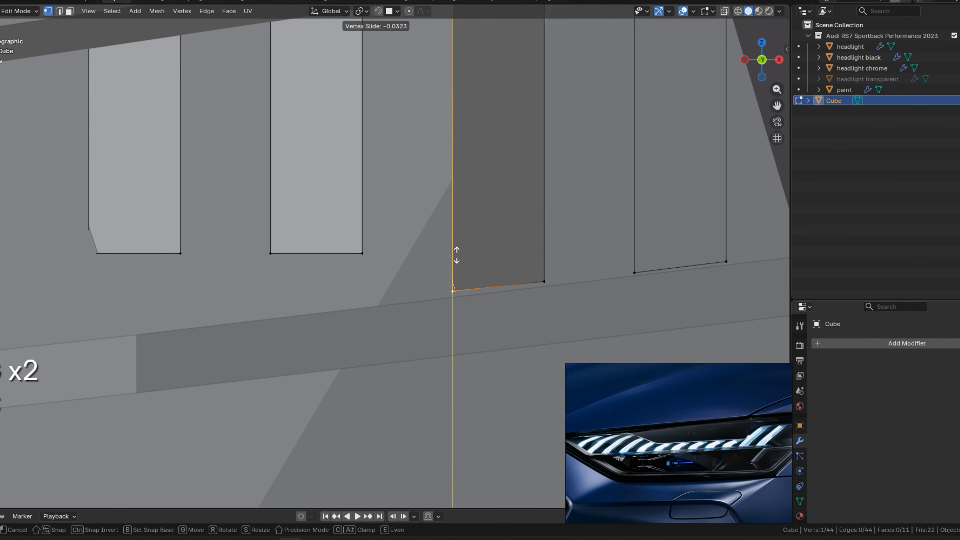
key(Return)
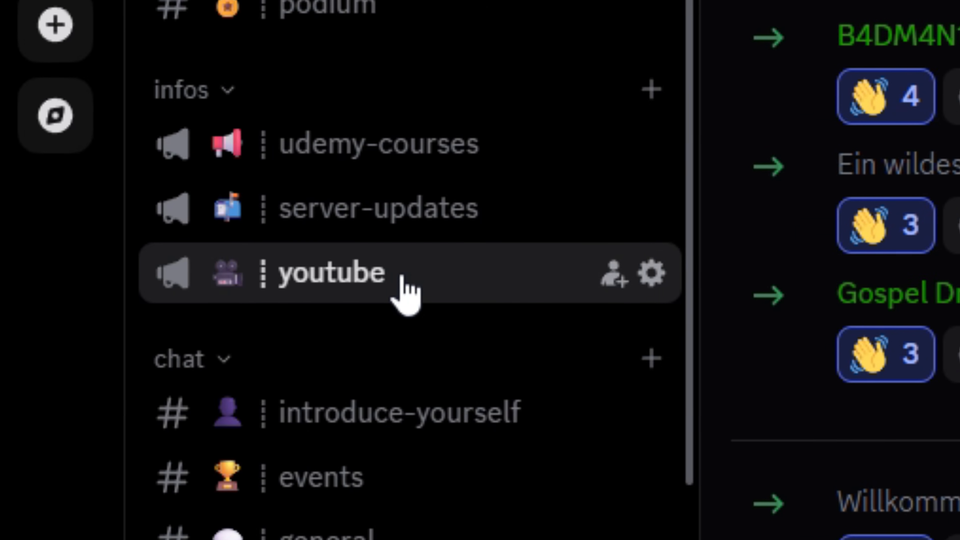
Switch to Discord and open the server's youtube channel
click(132, 280)
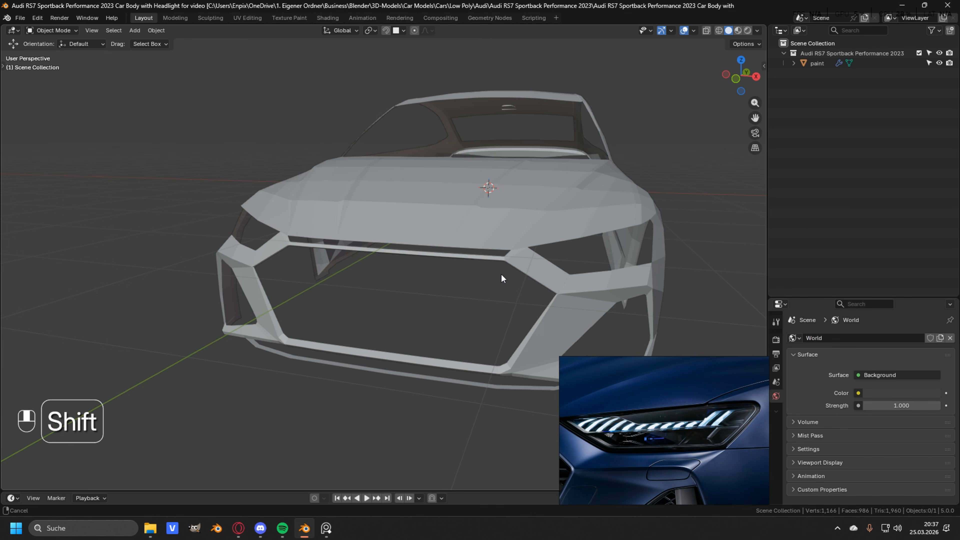
Open the mesh of the car body object "paint" for editing, with the front headlight opening in view
middle_drag(501, 273, 436, 267)
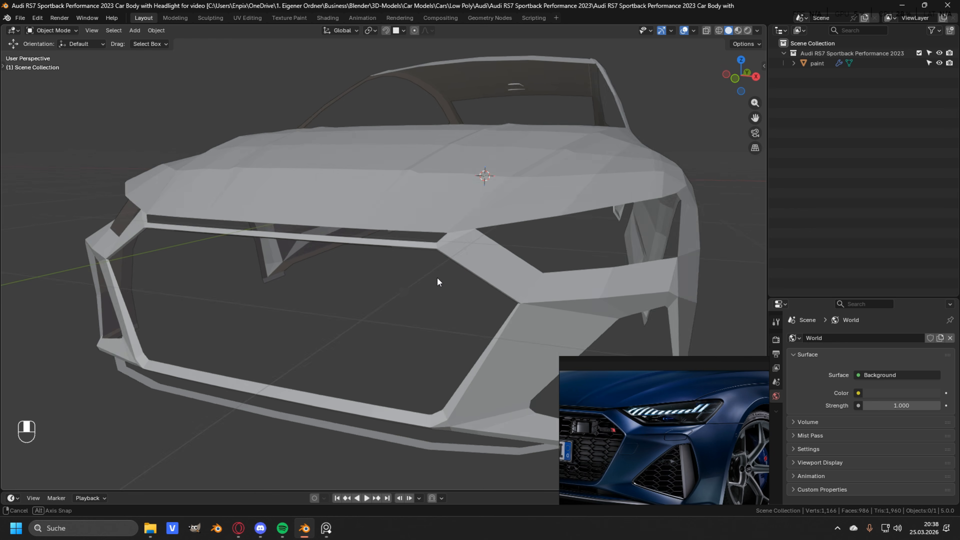
mouse_move(436, 277)
shift+middle_down()
mouse_move(455, 276)
mouse_move(443, 281)
shift+middle_up()
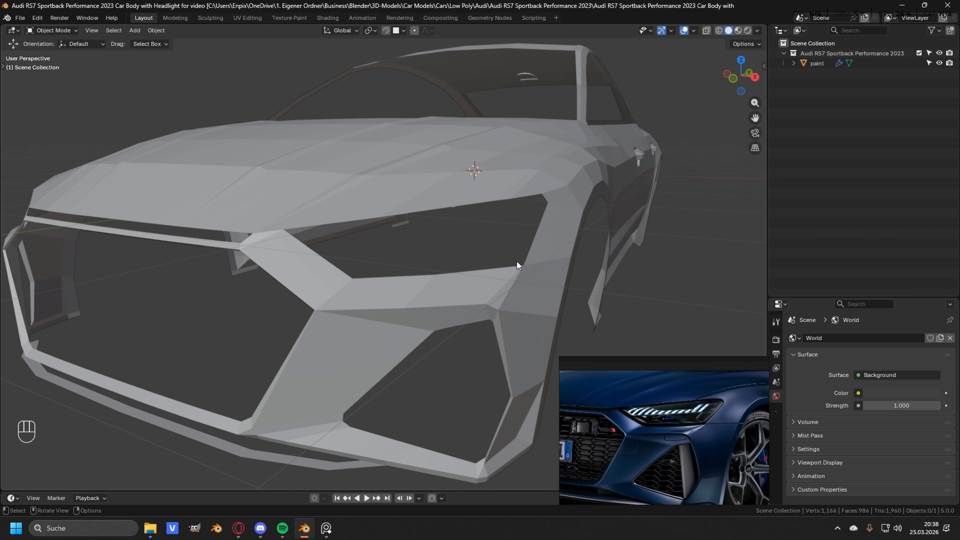
mouse_move(490, 204)
shift+middle_down()
mouse_move(536, 208)
mouse_move(454, 208)
shift+middle_up()
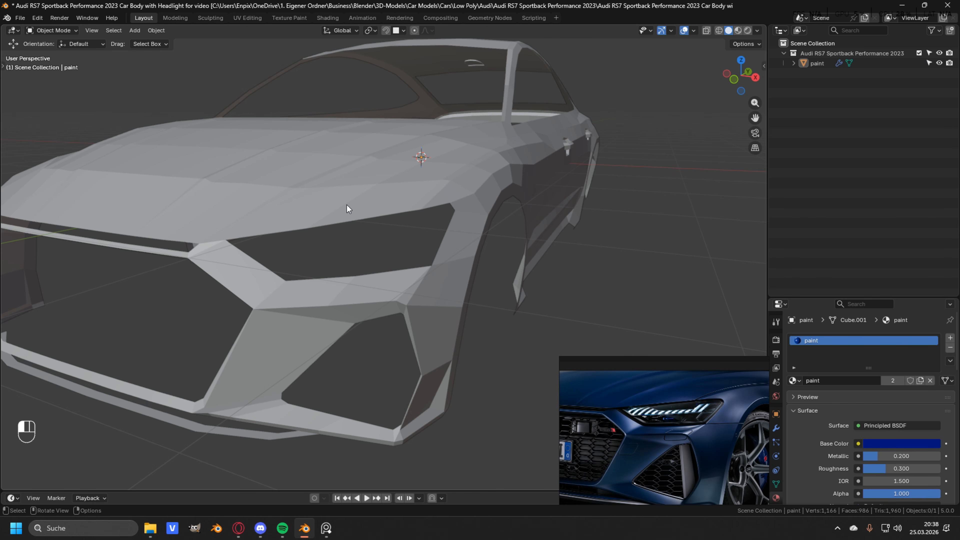
shift+click(346, 205)
middle_drag(347, 205, 469, 232)
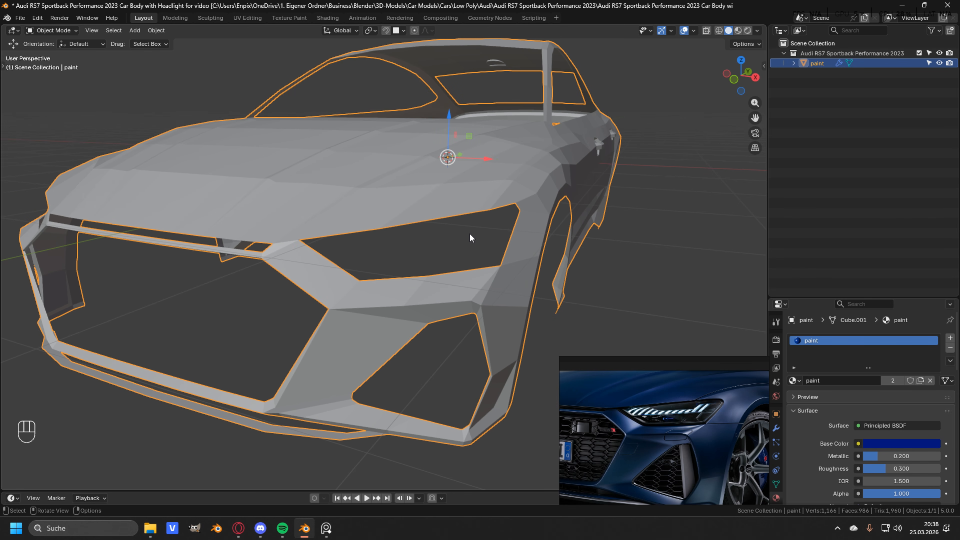
key(Tab)
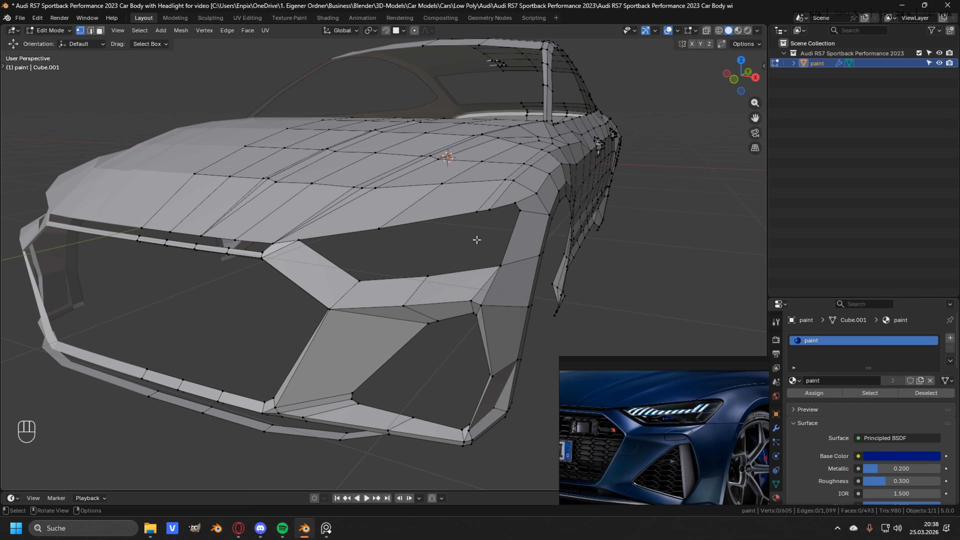
Duplicate the edge loop around the headlight opening in place and separate it into its own object
key(alt)
alt+click(458, 273)
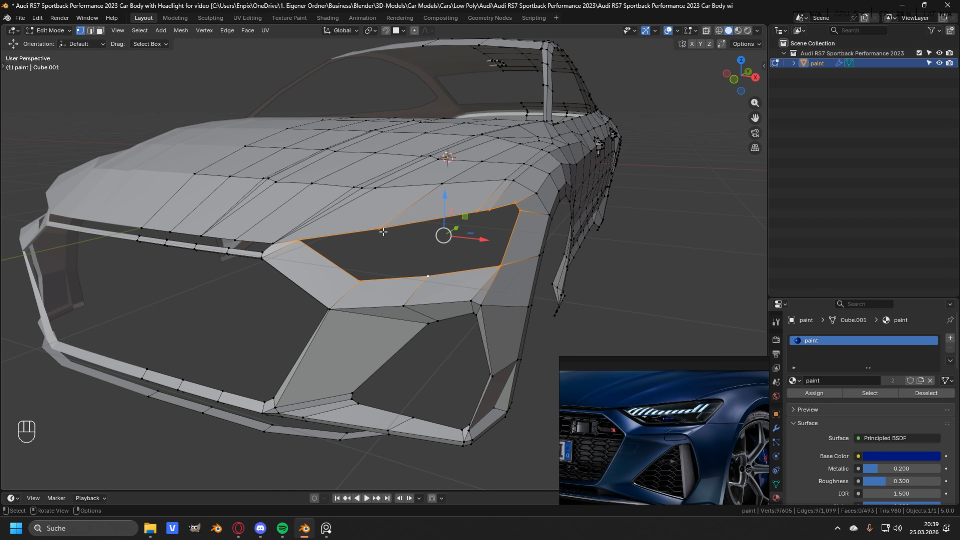
key(shift+d)
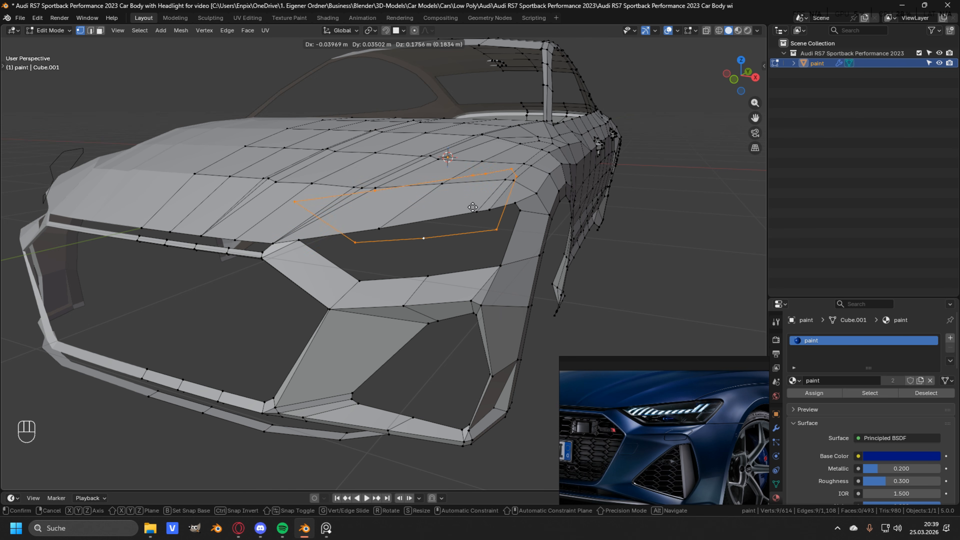
right_click(470, 223)
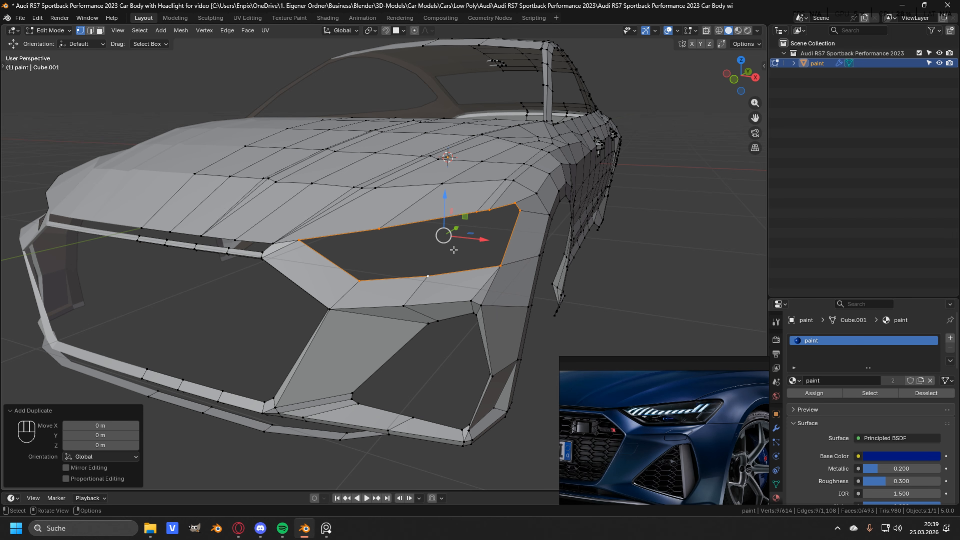
key(p)
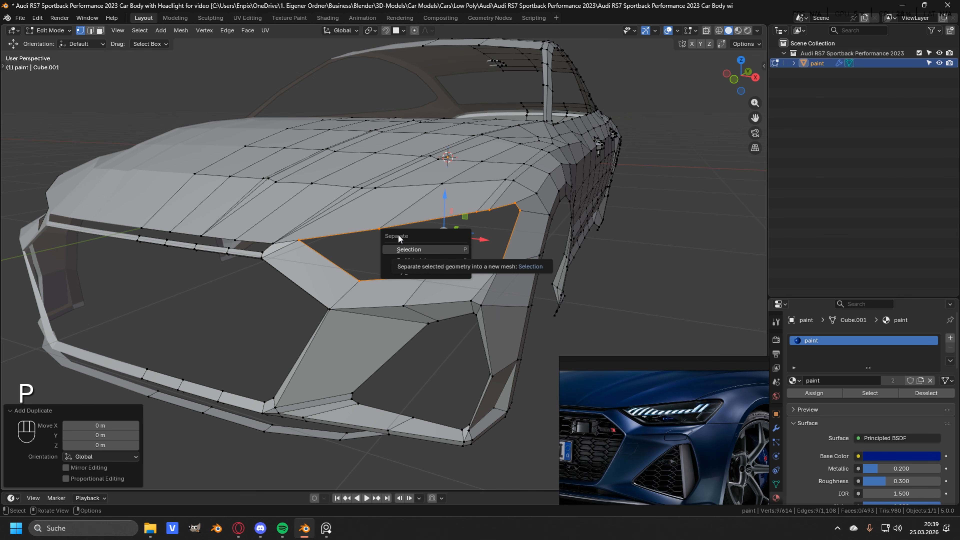
click(409, 249)
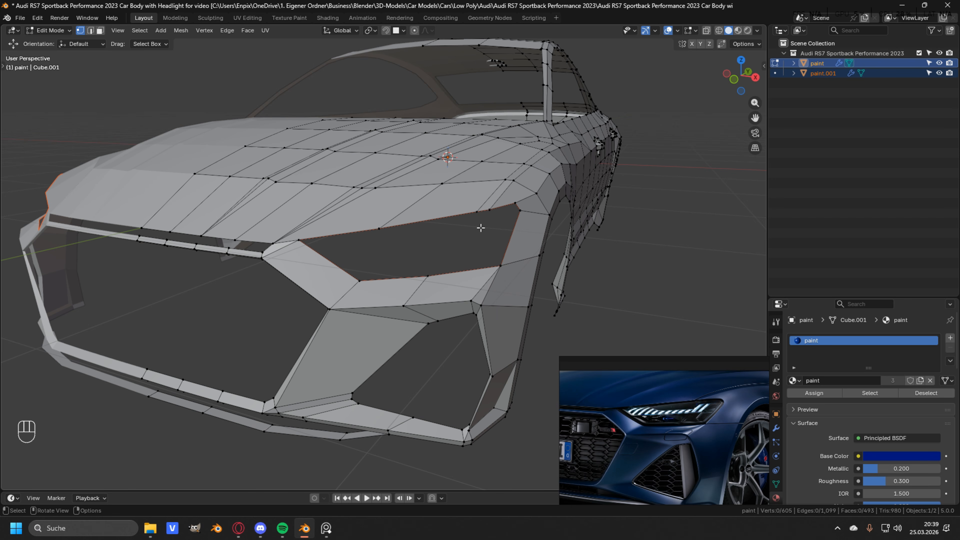
key(Tab)
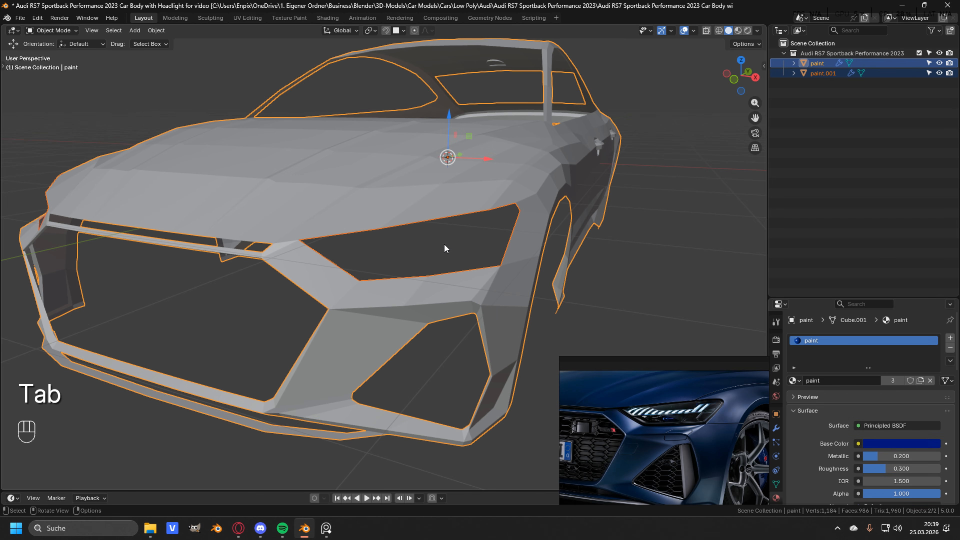
Rename the separated outline object "headlight"
click(823, 73)
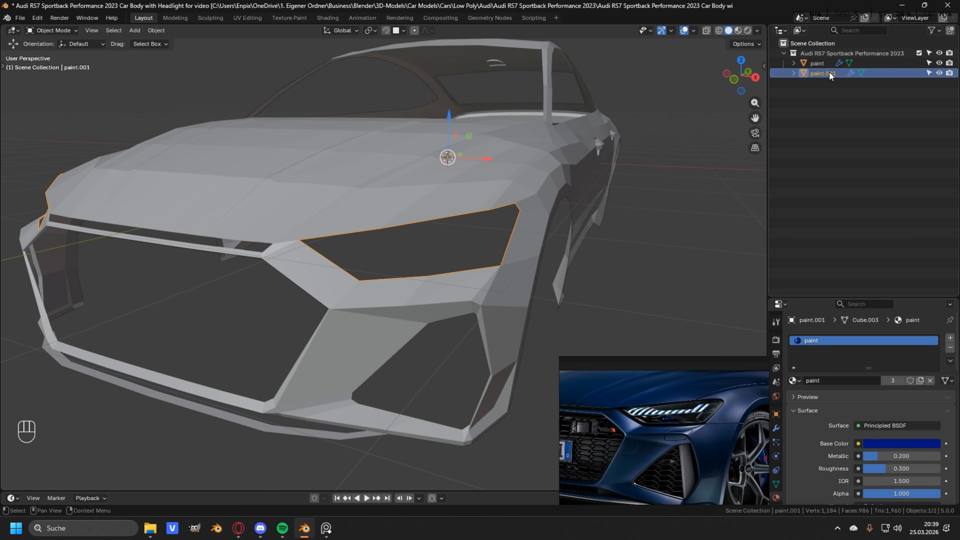
key(F2)
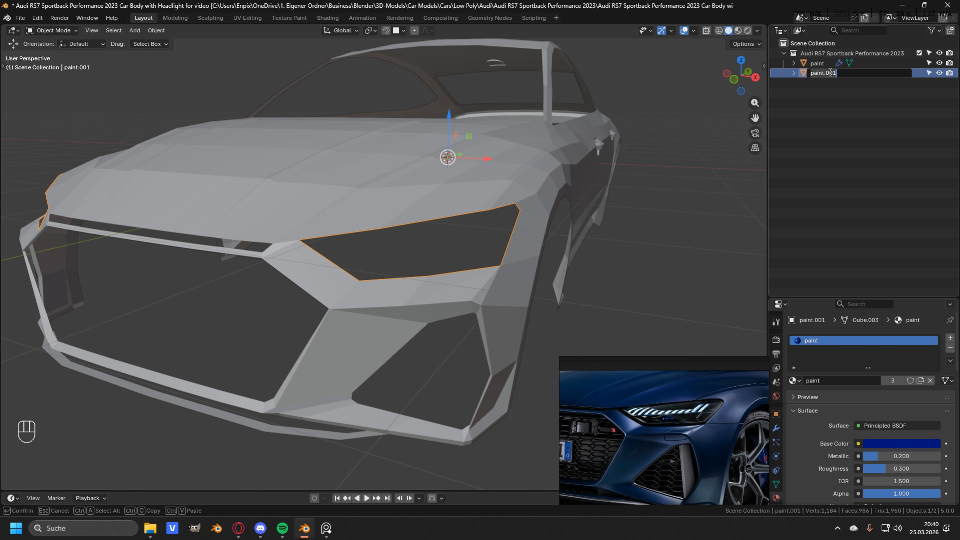
text(headli)
key(Return)
Fill the whole headlight outline with a single face in Edit Mode
scroll(516, 200, up, 1)
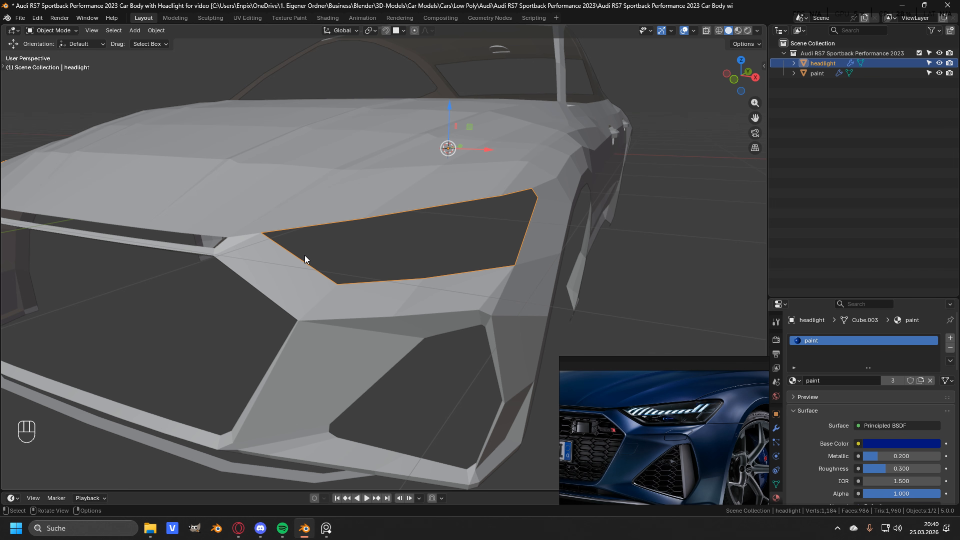
key(Tab)
shift+middle_drag(374, 272, 463, 259)
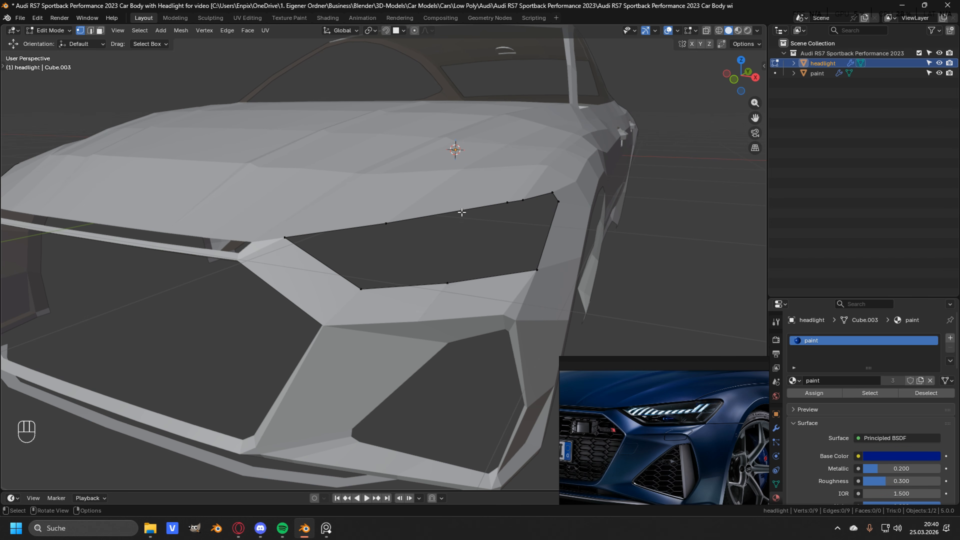
key(a)
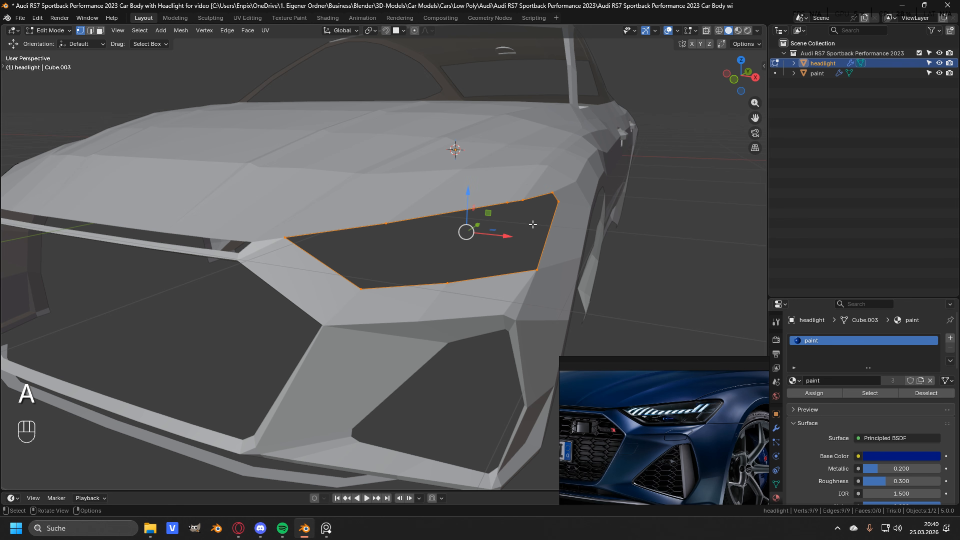
key(f)
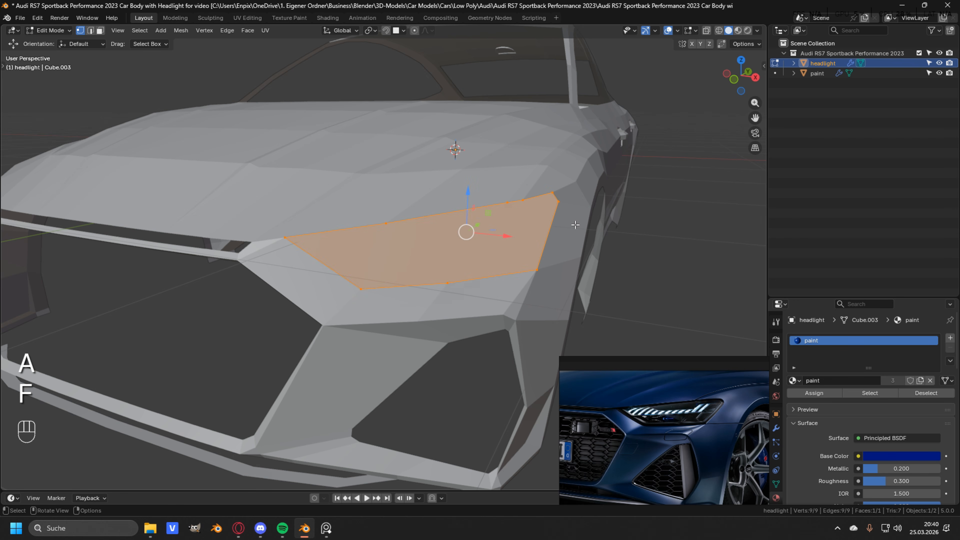
Inset the headlight face by about 0.013 m to form a narrow rim
shift+middle_drag(521, 229, 489, 229)
key(i)
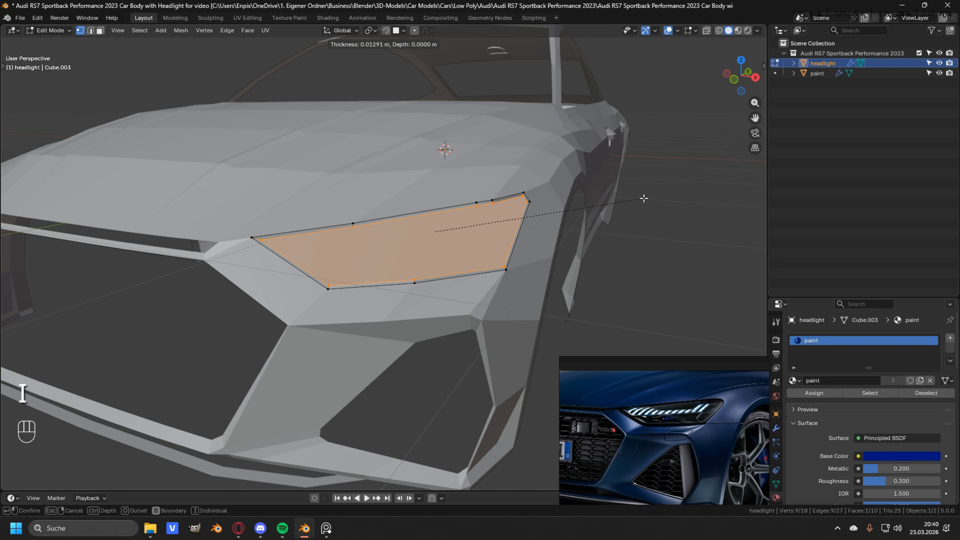
click(643, 197)
Move the inset headlight face about 0.0127 m inward along the Y axis
middle_drag(527, 223, 487, 223)
scroll(480, 225, down, 3)
shift+middle_drag(377, 227, 446, 263)
scroll(473, 261, up, 4)
shift+middle_drag(446, 262, 374, 263)
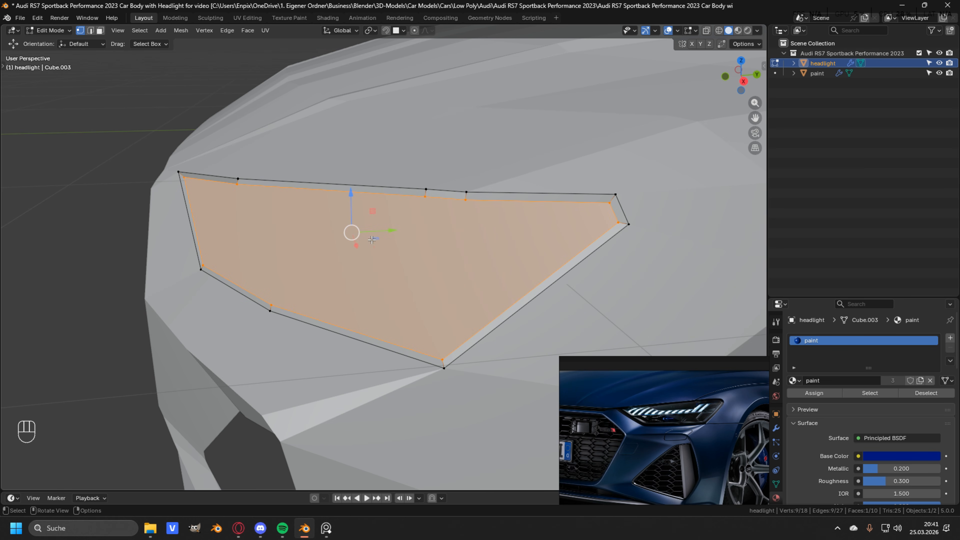
key(t)
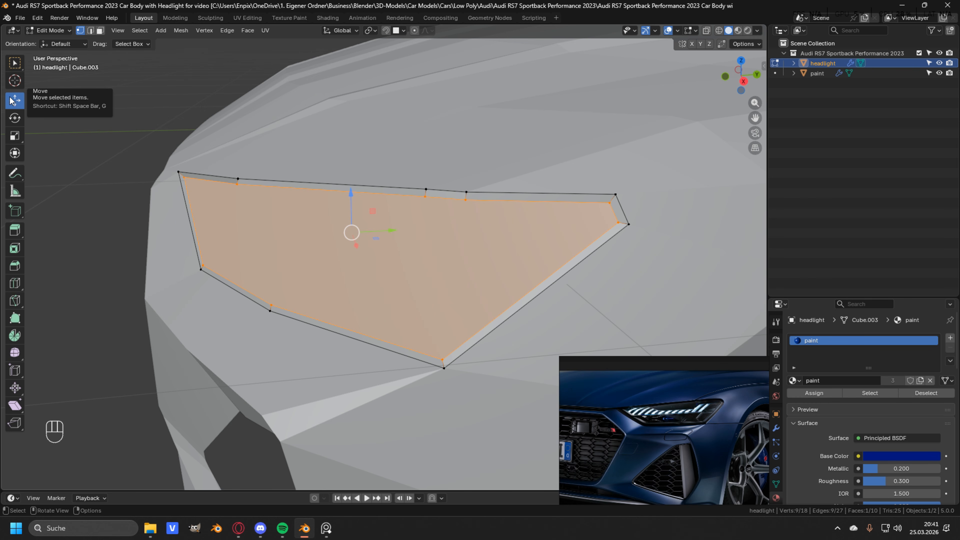
key(t)
drag(393, 231, 399, 230)
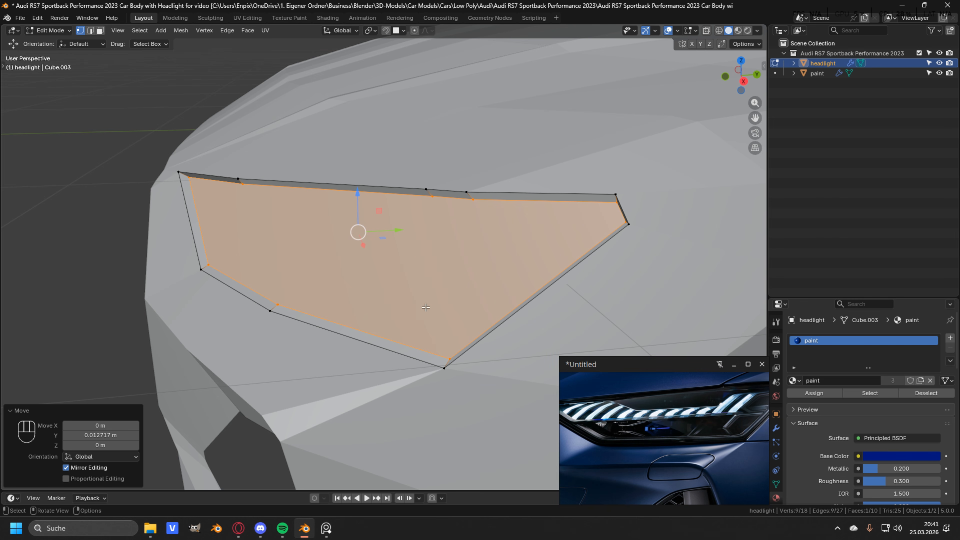
Extrude the inset headlight face about 0.172 m into the car body along the global Y axis
key(e)
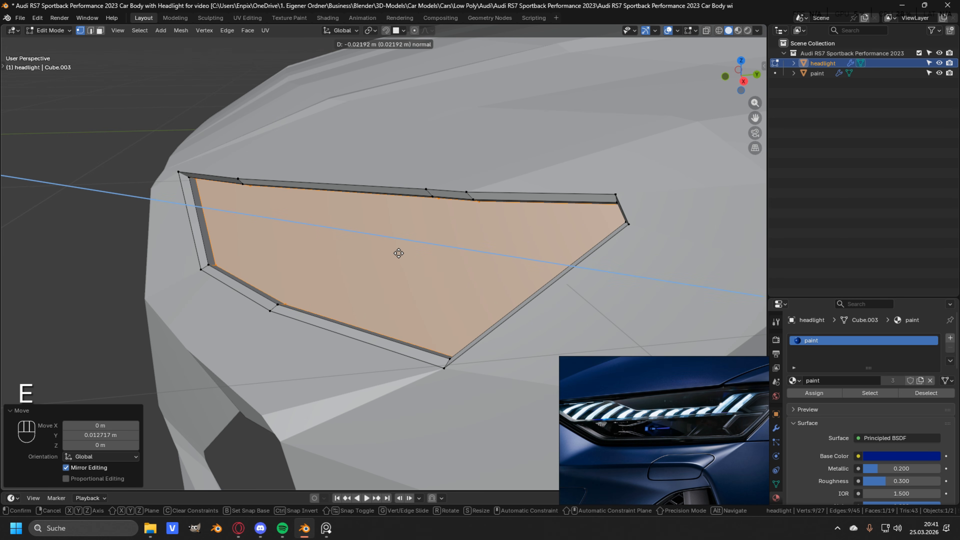
key(y)
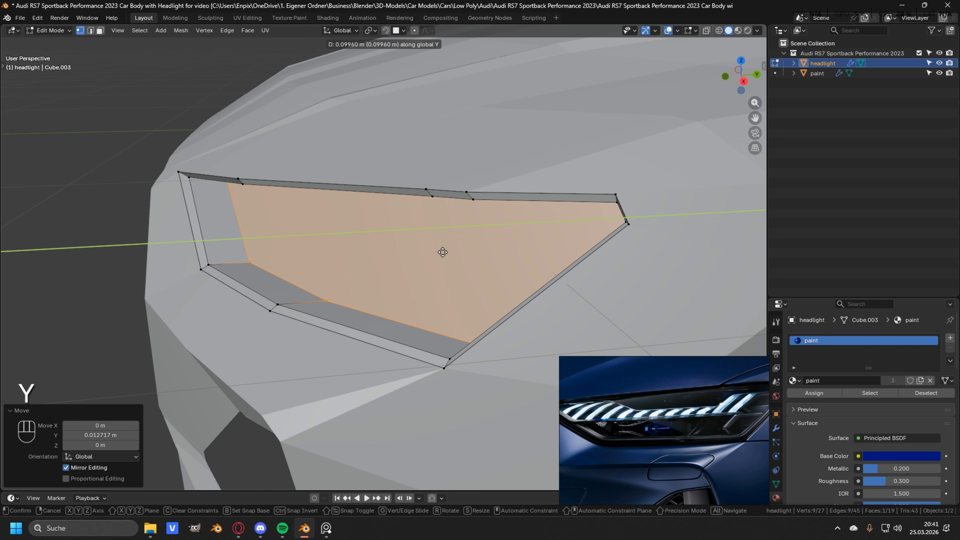
click(477, 249)
Triangulate the recessed back face and convert its triangles to quads with maximum face and shape angles of 180°
scroll(468, 258, down, 4)
mouse_move(468, 259)
middle_down()
mouse_move(495, 242)
mouse_move(371, 246)
mouse_move(460, 247)
middle_up()
shift+middle_drag(643, 117, 567, 189)
middle_drag(567, 189, 476, 208)
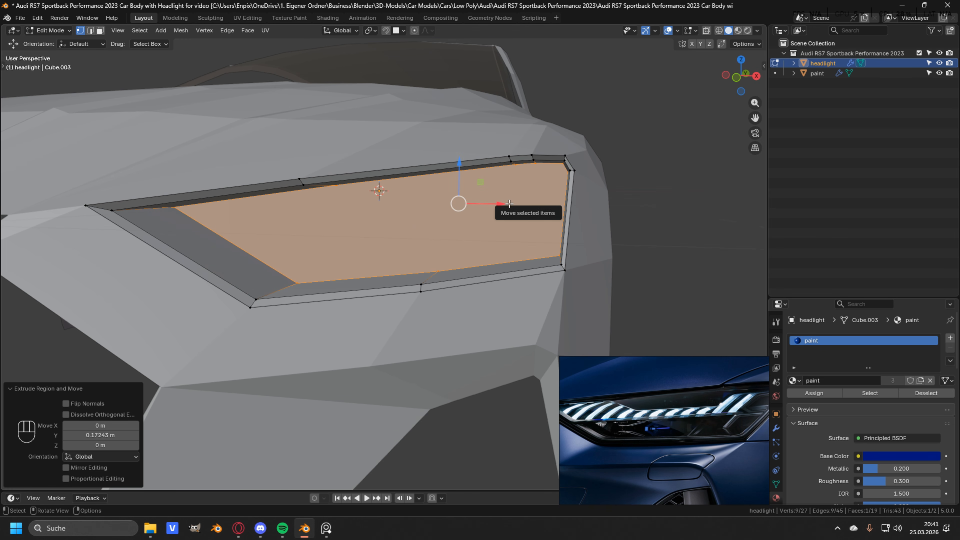
key(ctrl)
key(ctrl+t)
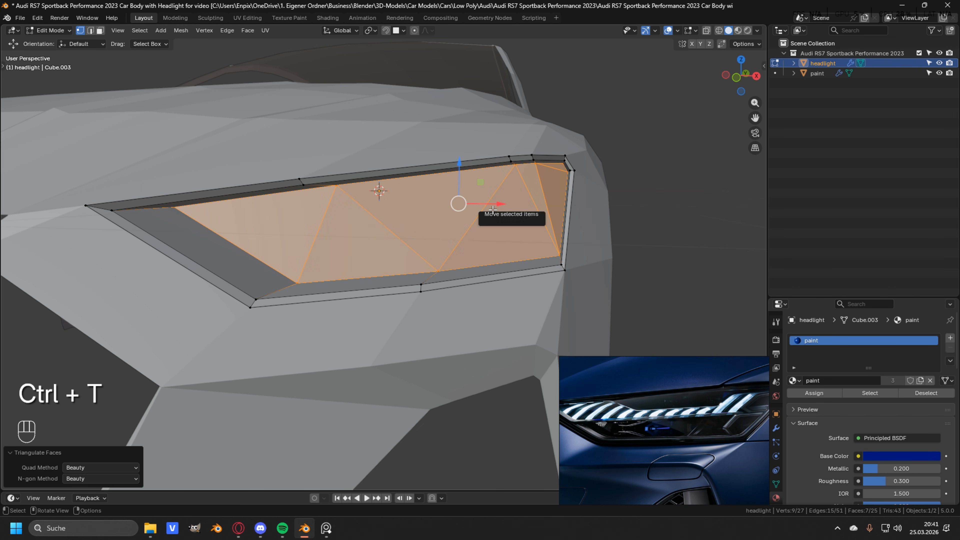
key(alt+j)
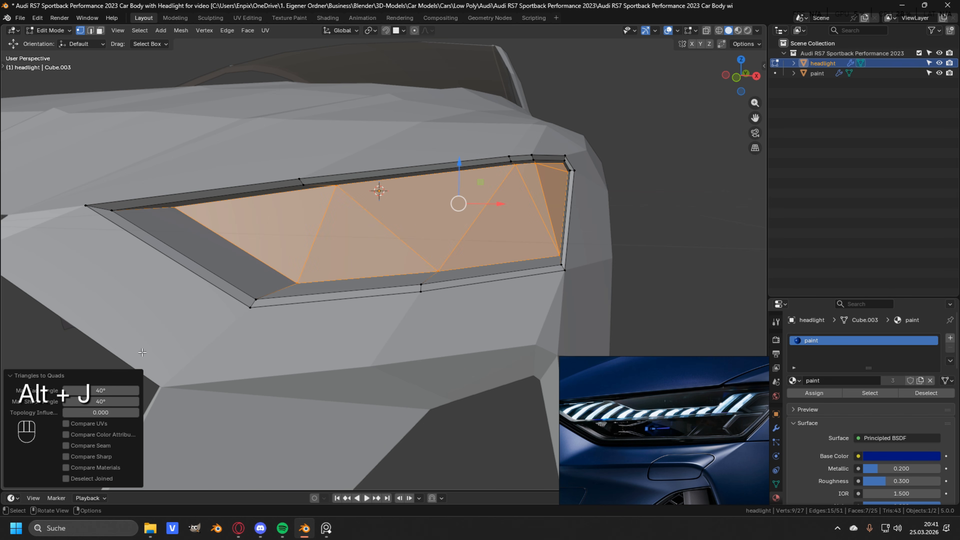
drag(71, 390, 95, 401)
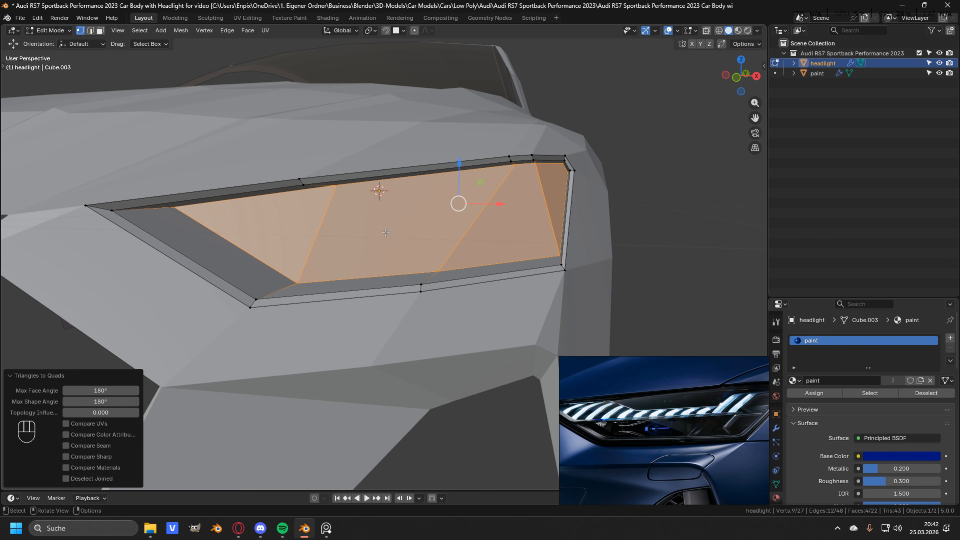
Clear the selection and examine the recessed headlight housing from the front and side against the reference photo
mouse_move(552, 199)
middle_down()
mouse_move(589, 177)
mouse_move(547, 213)
middle_up()
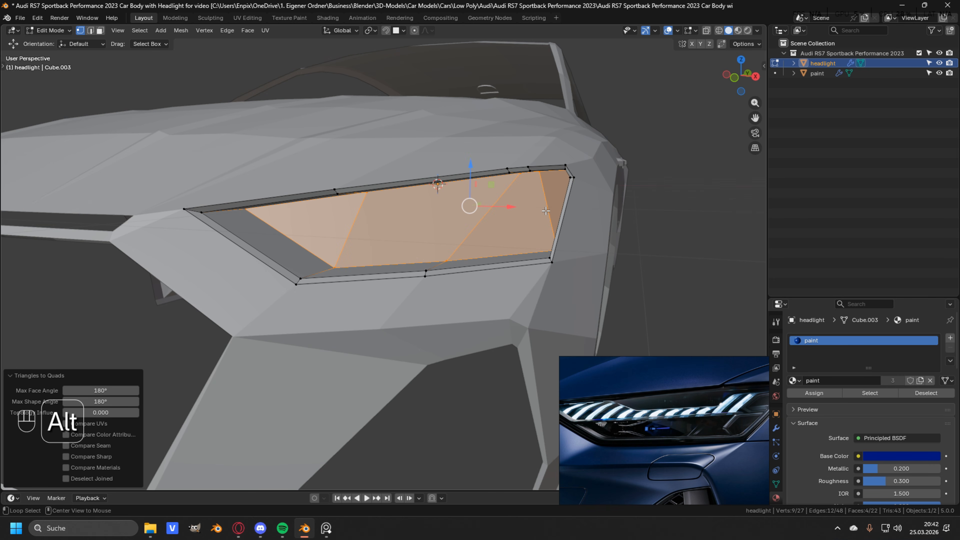
key(alt+a)
middle_drag(556, 210, 446, 230)
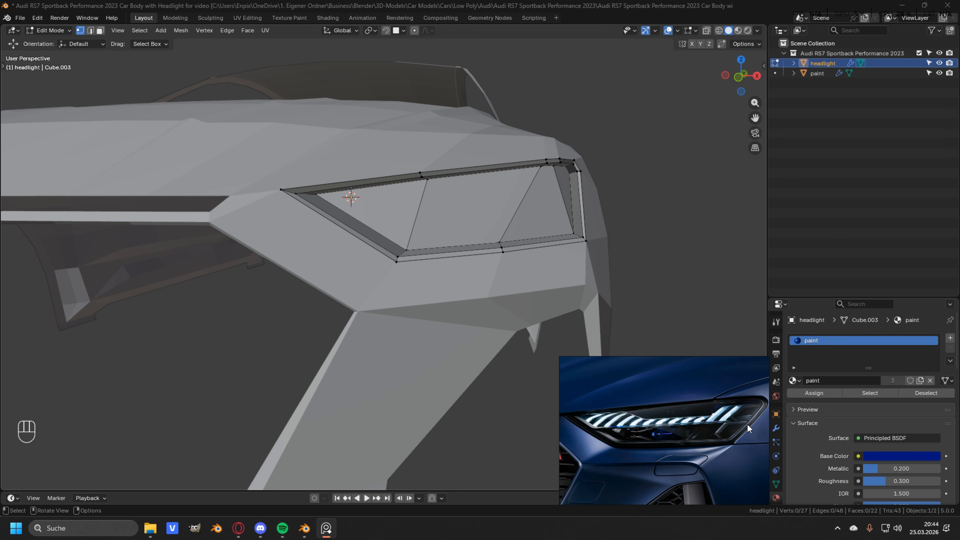
middle_drag(529, 340, 389, 265)
shift+middle_drag(318, 206, 360, 203)
scroll(359, 203, up, 1)
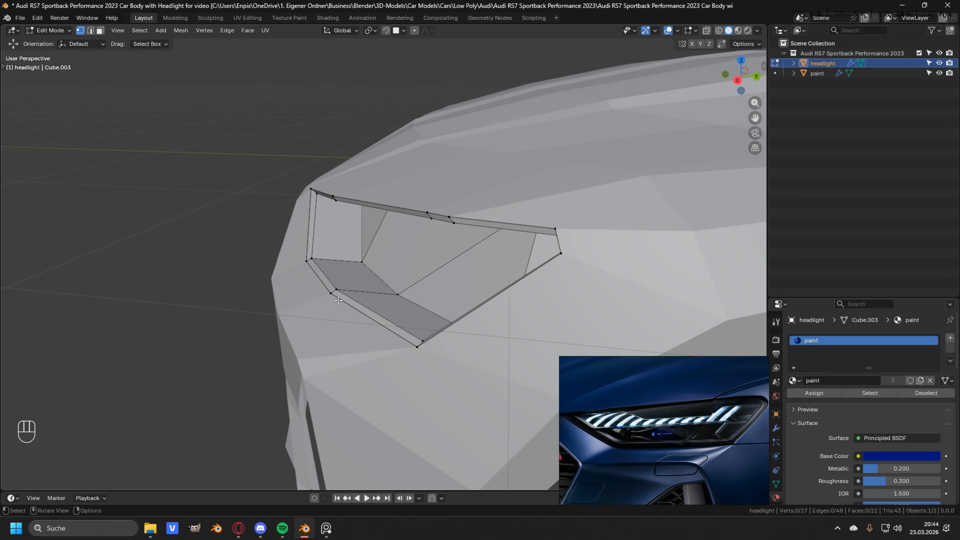
mouse_move(697, 432)
middle_drag(650, 333, 492, 266)
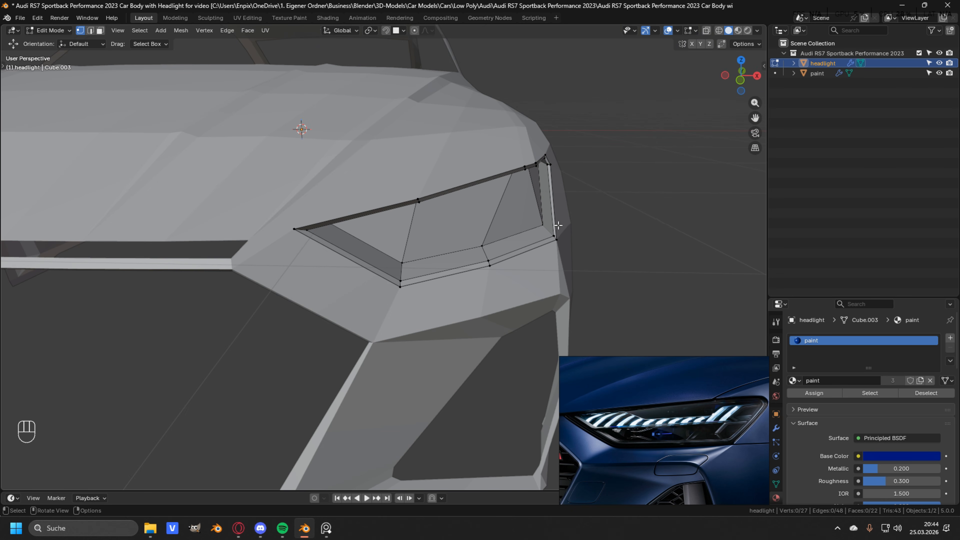
Duplicate the outer edge loop of the headlight opening in place and separate it into its own object
alt+click(437, 279)
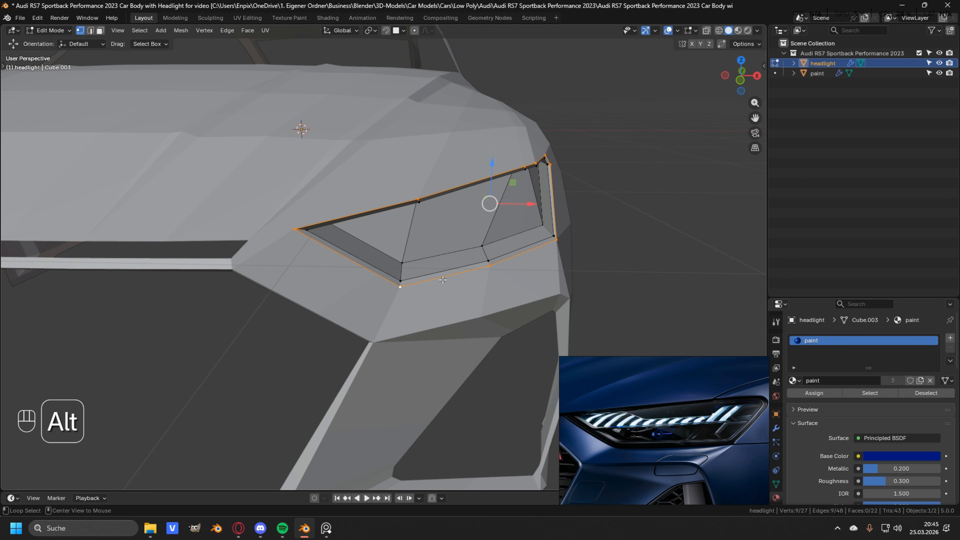
key(shift+d)
right_click(496, 274)
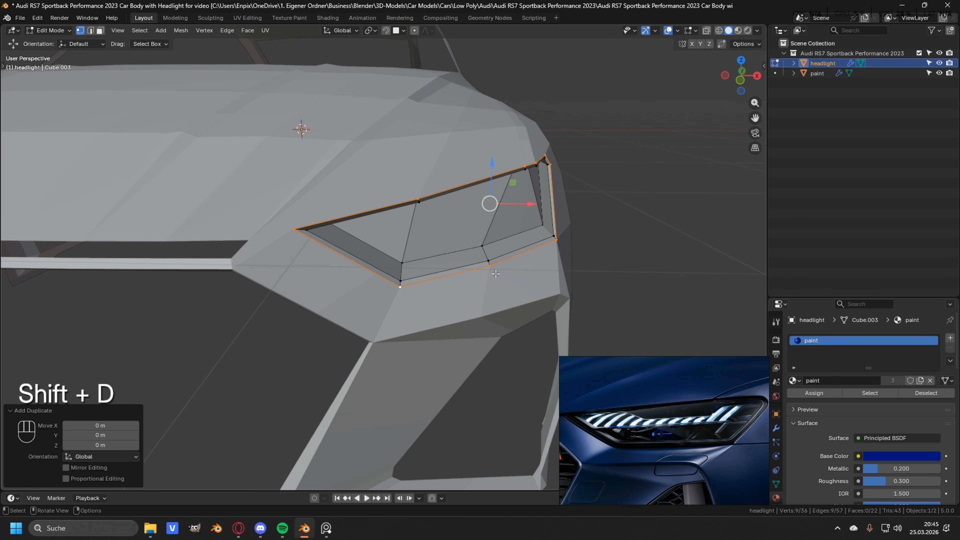
key(p)
click(495, 273)
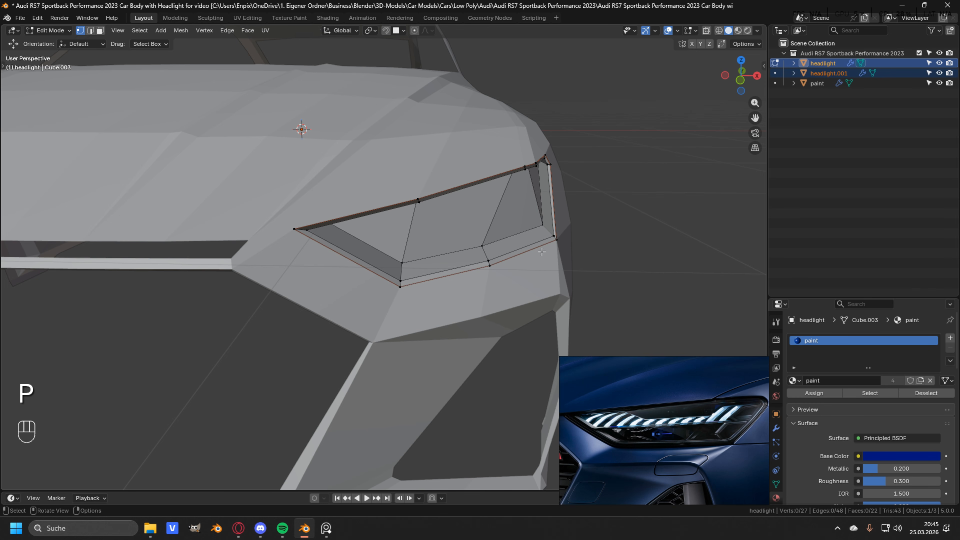
key(Tab)
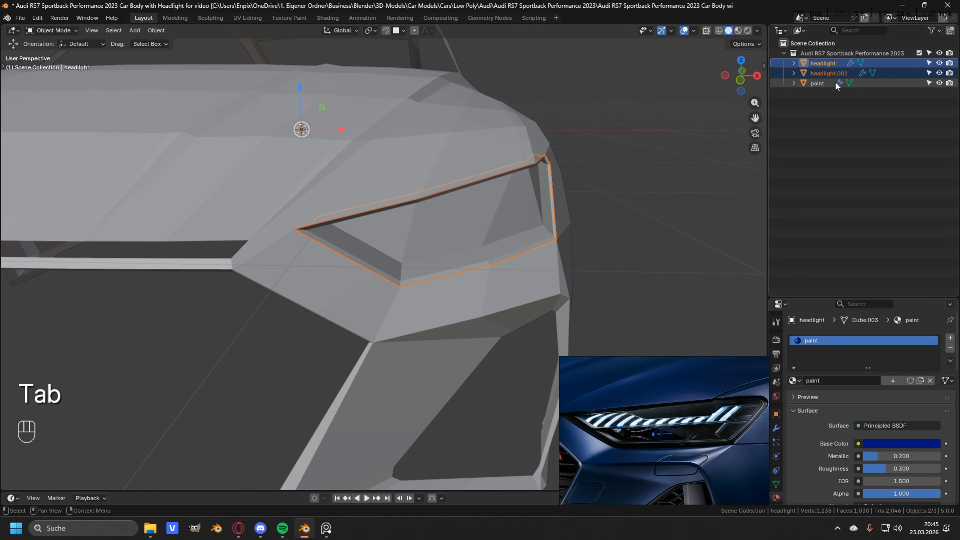
Rename the separated outer loop object as headlight transparent
click(835, 73)
key(F2)
key(BackSpace)
key(BackSpace)
text(tran)
text(sparent)
key(Return)
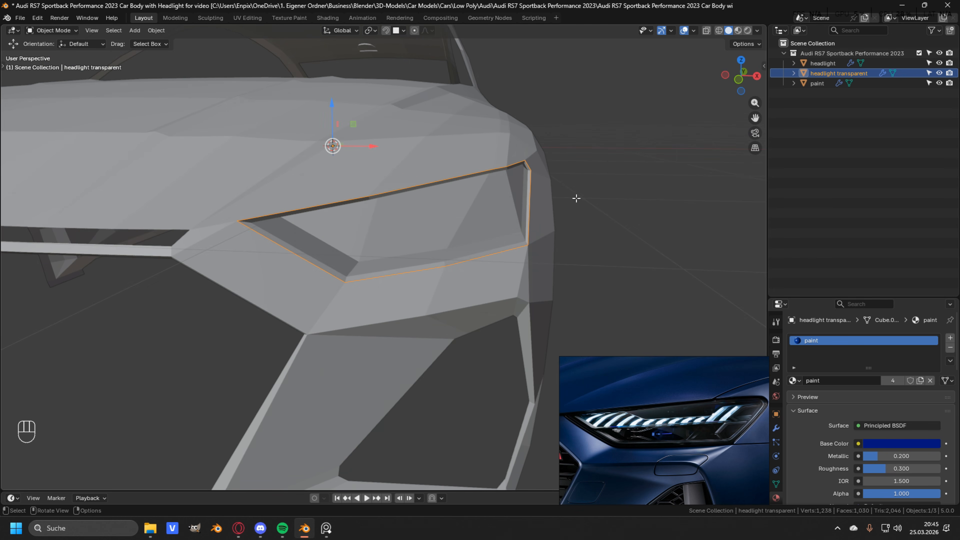
Fill the first face of the transparent lens at its inner end, starting from the two corner vertices of the diagonal edge
key(Tab)
middle_drag(577, 197, 323, 208)
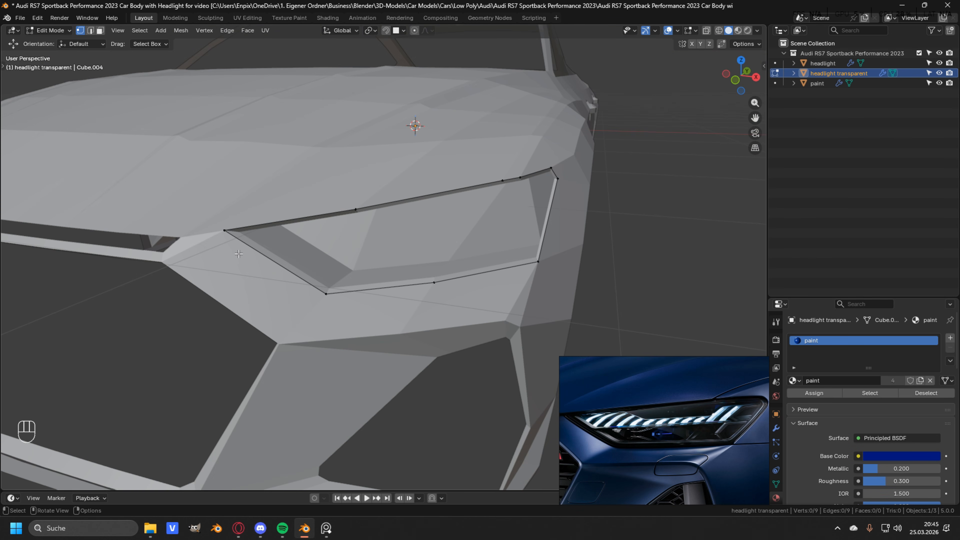
shift+click(224, 231)
shift+click(325, 294)
key(f)
shift+middle_drag(582, 231, 523, 254)
middle_drag(523, 254, 459, 299)
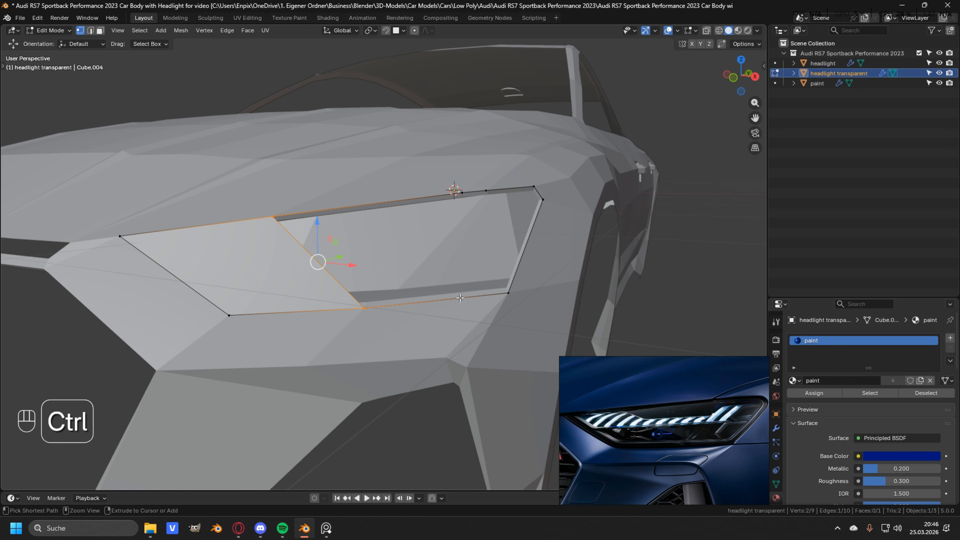
Add a vertex on the lower outer edge of the lens outline and slide it outward by a factor of 0.414
key(ctrl+r)
click(443, 304)
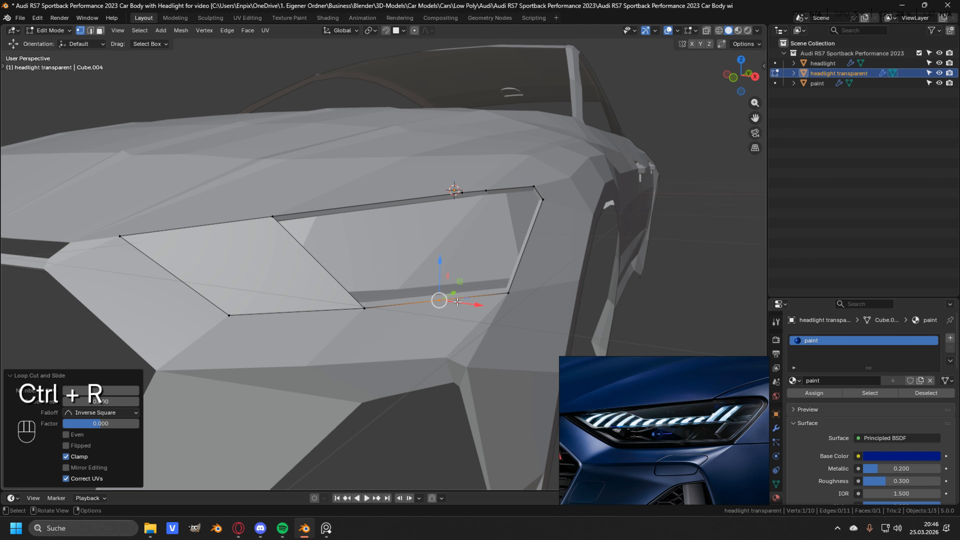
key(g)
key(g)
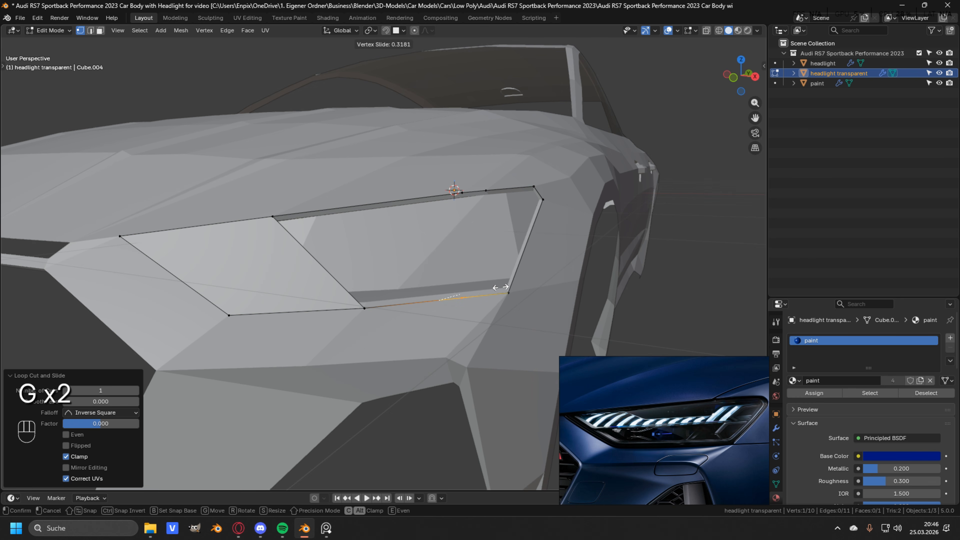
click(506, 286)
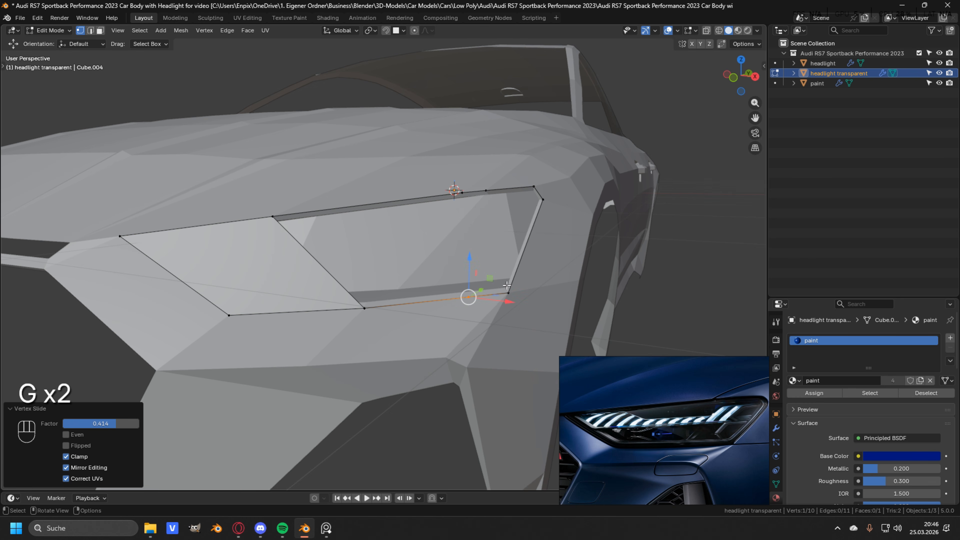
Fill the next two lens faces outward from the first face, up to the lower outer corner
click(271, 216)
shift+click(364, 309)
key(f)
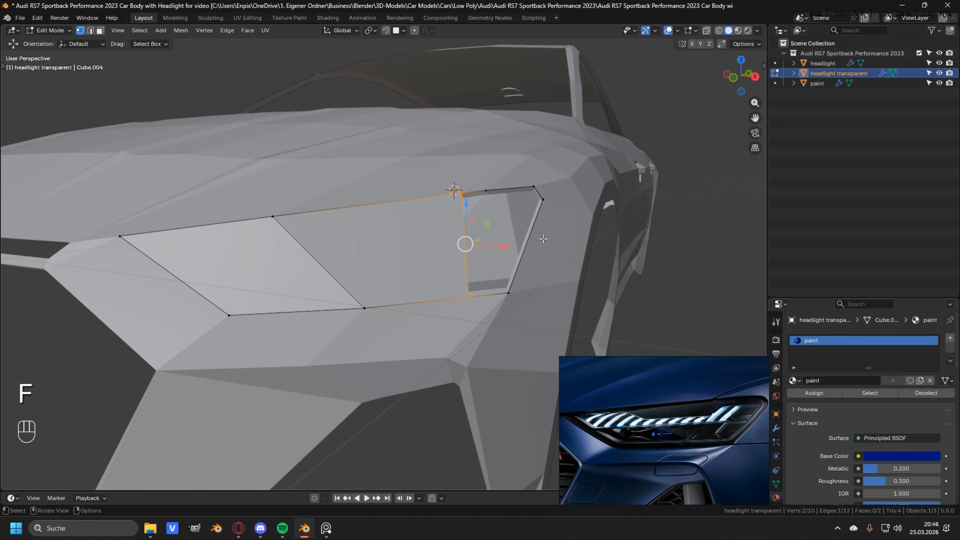
key(f)
Add one lengthwise loop cut across the filled lens faces, slid toward the upper edge with a factor of 0.290
key(ctrl+r)
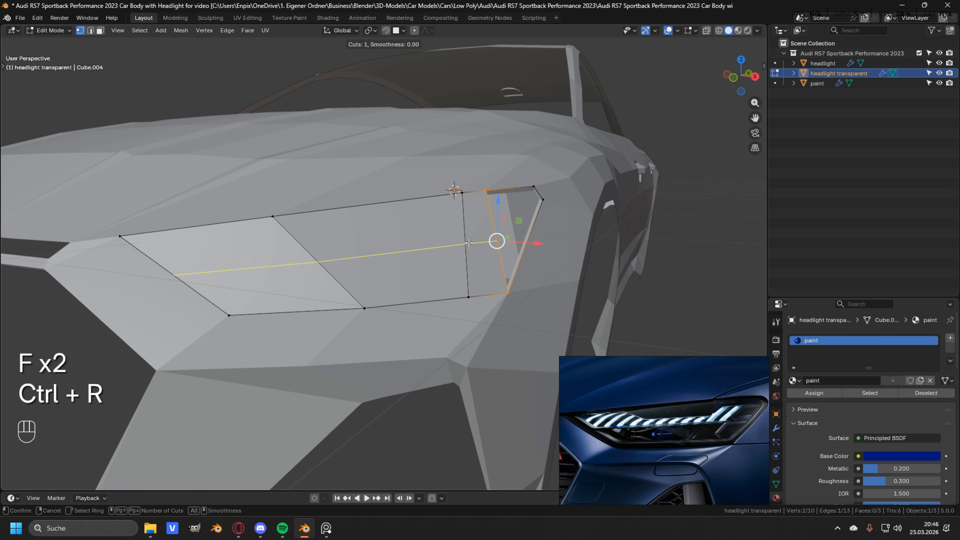
click(469, 243)
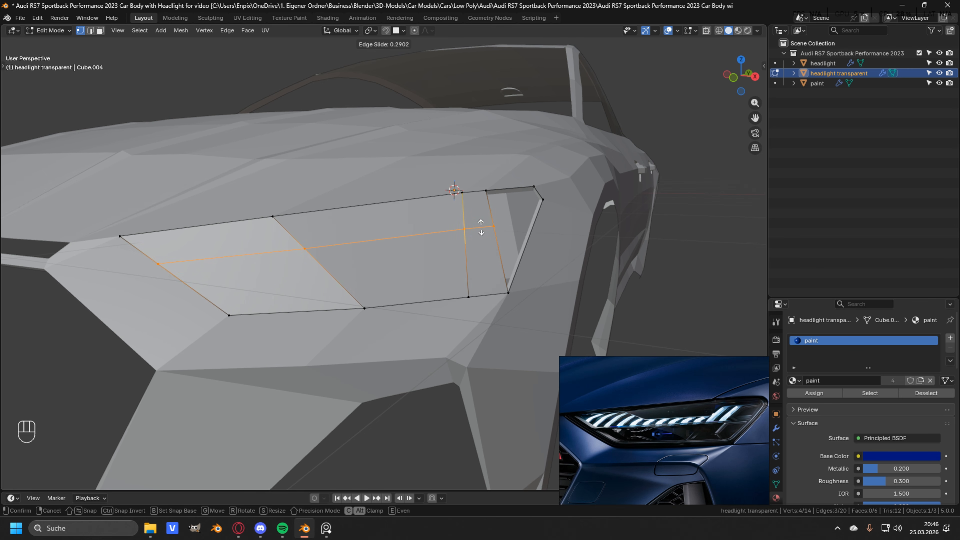
click(480, 227)
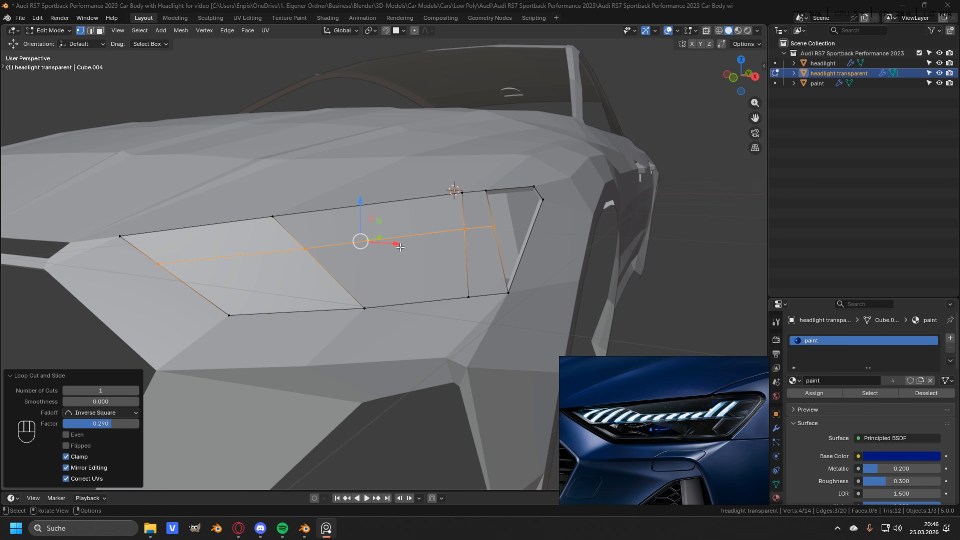
Set the pivot to Active Element with the loop's innermost vertex active, and scale the loop to about 0.88 along global Y
middle_drag(494, 240, 468, 241)
middle_drag(196, 251, 446, 224)
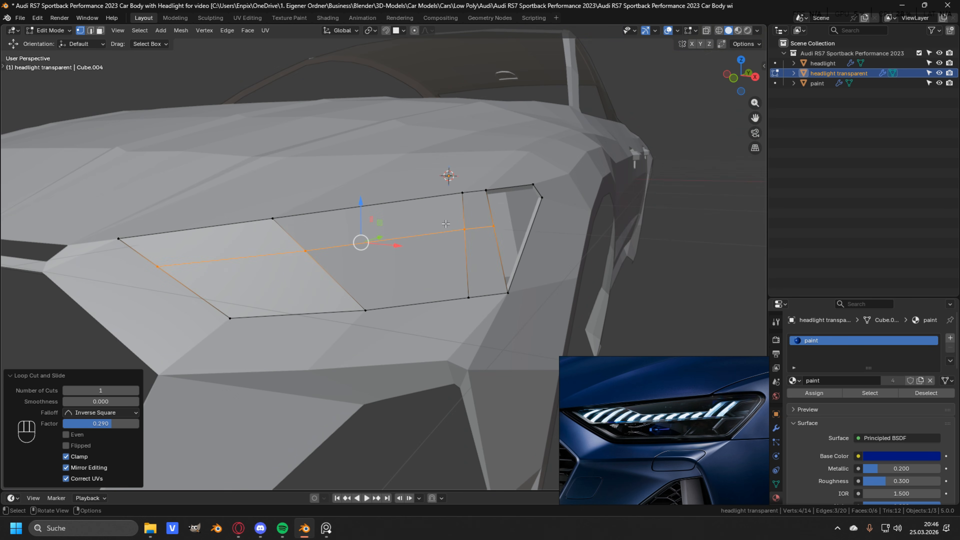
shift+middle_drag(218, 266, 283, 255)
shift+click(242, 254)
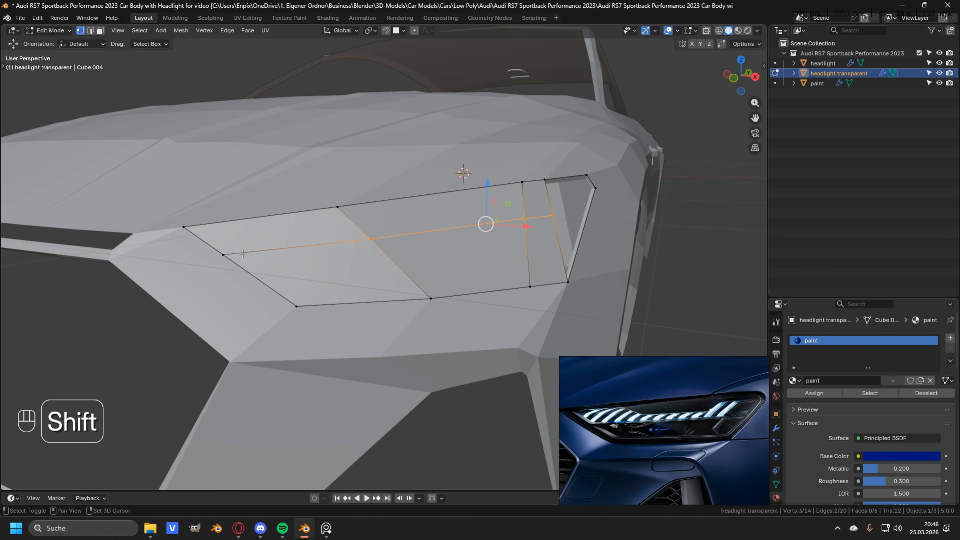
shift+click(222, 254)
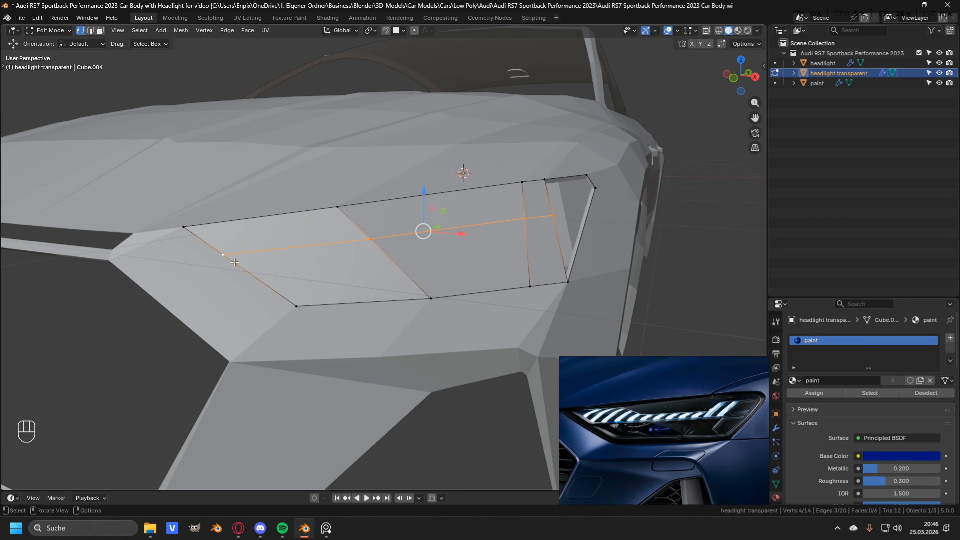
key(period)
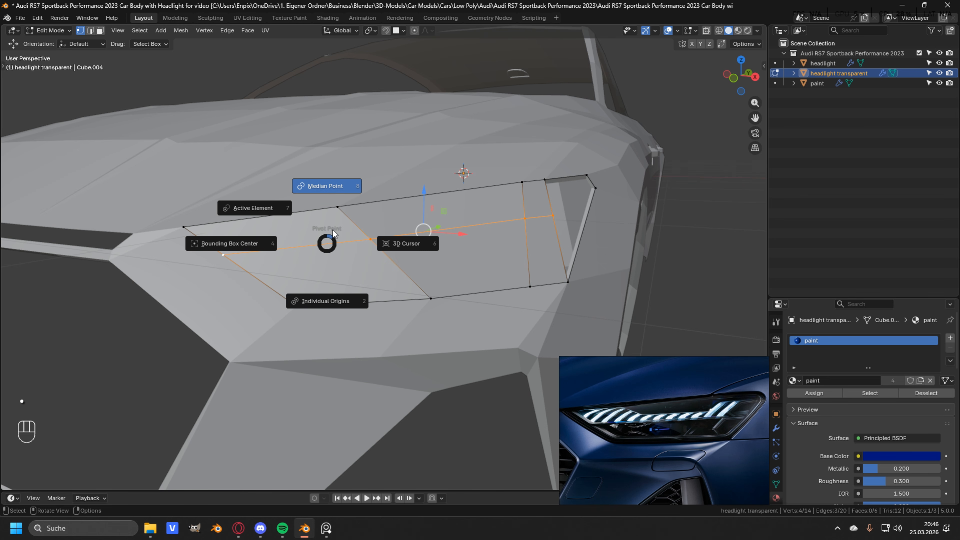
click(258, 209)
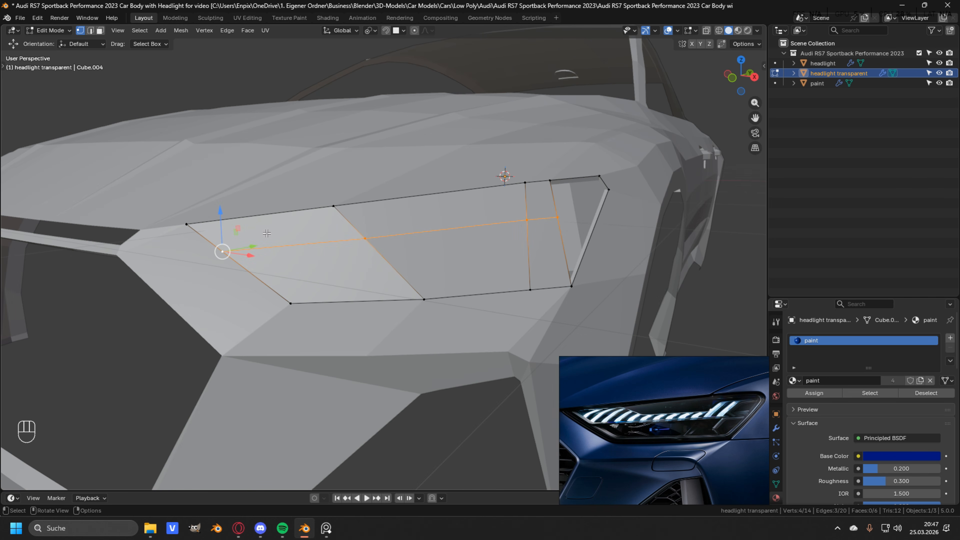
middle_drag(217, 252, 573, 218)
key(s)
key(y)
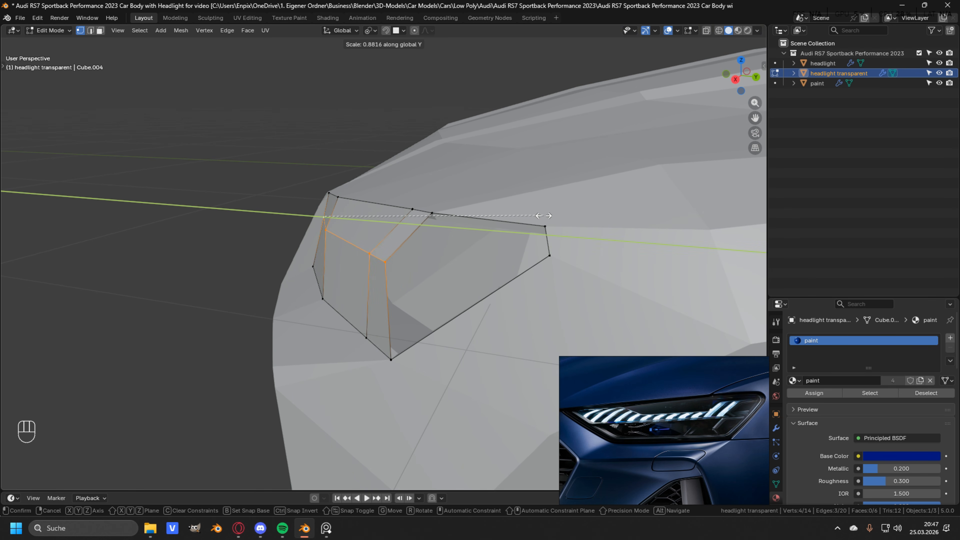
click(538, 215)
Close the gap at the lens's outer end with an upper face and a lower triangular face
middle_drag(538, 216, 504, 229)
click(485, 234)
shift+click(491, 193)
shift+click(550, 191)
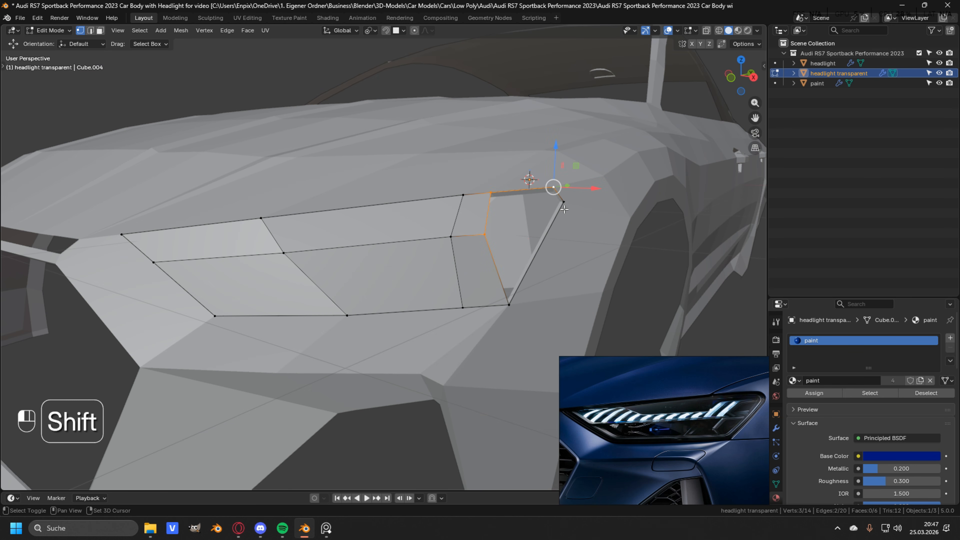
shift+click(563, 201)
key(f)
click(482, 237)
shift+click(509, 304)
shift+click(562, 203)
key(f)
mouse_move(472, 244)
middle_down()
mouse_move(538, 238)
mouse_move(488, 165)
mouse_move(343, 214)
mouse_move(351, 272)
mouse_move(435, 210)
mouse_move(583, 215)
mouse_move(424, 266)
mouse_move(360, 266)
mouse_move(448, 249)
mouse_move(475, 226)
middle_up()
click(538, 237)
Leave Edit Mode and hide the headlight transparent object
key(Tab)
click(359, 265)
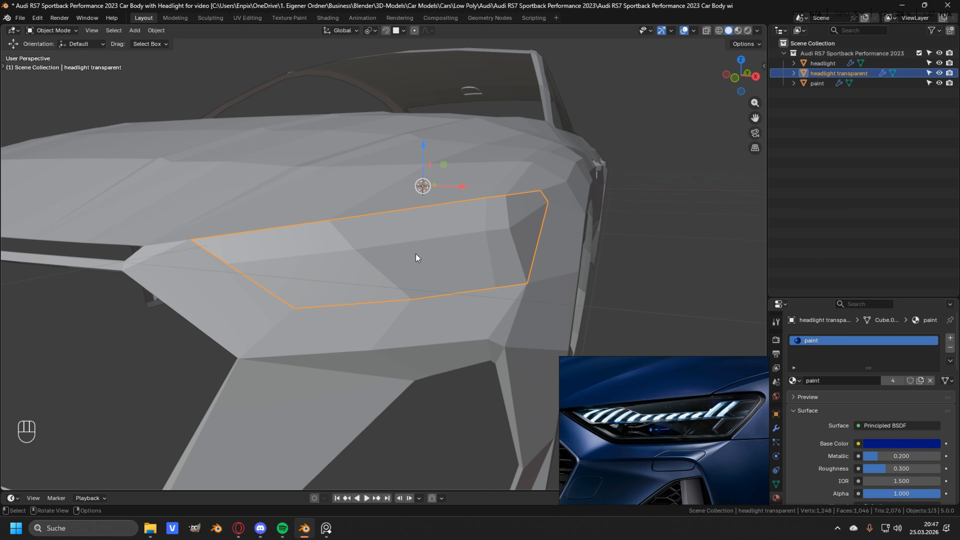
key(h)
Examine the reference photo up close along the headlight's trim and light strips, comparing it with the open housing
shift+middle_drag(416, 254, 423, 251)
middle_drag(487, 199, 477, 236)
scroll(632, 425, up, 2)
mouse_move(633, 425)
middle_down()
mouse_move(688, 427)
mouse_move(590, 429)
mouse_move(674, 427)
mouse_move(625, 417)
mouse_move(672, 416)
mouse_move(622, 427)
middle_up()
scroll(694, 426, up, 1)
scroll(590, 428, down, 1)
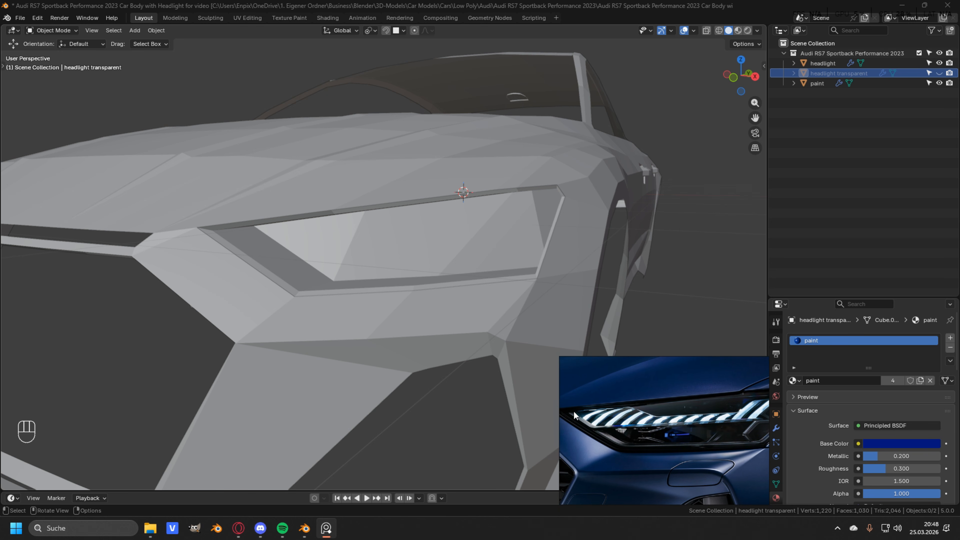
middle_drag(734, 420, 706, 421)
scroll(614, 413, up, 6)
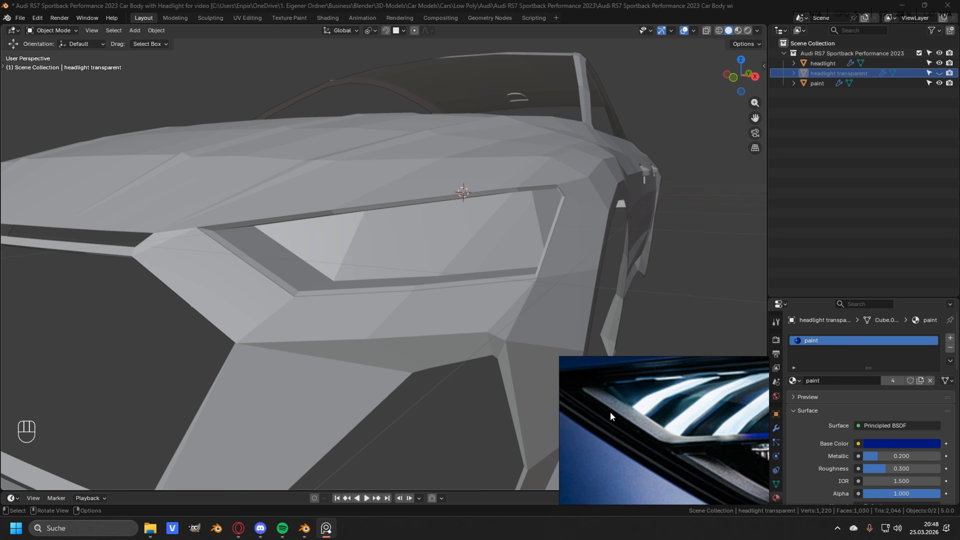
middle_drag(737, 439, 625, 439)
middle_drag(764, 437, 627, 438)
middle_drag(760, 431, 639, 430)
scroll(684, 425, down, 6)
scroll(702, 429, up, 2)
scroll(703, 429, down, 3)
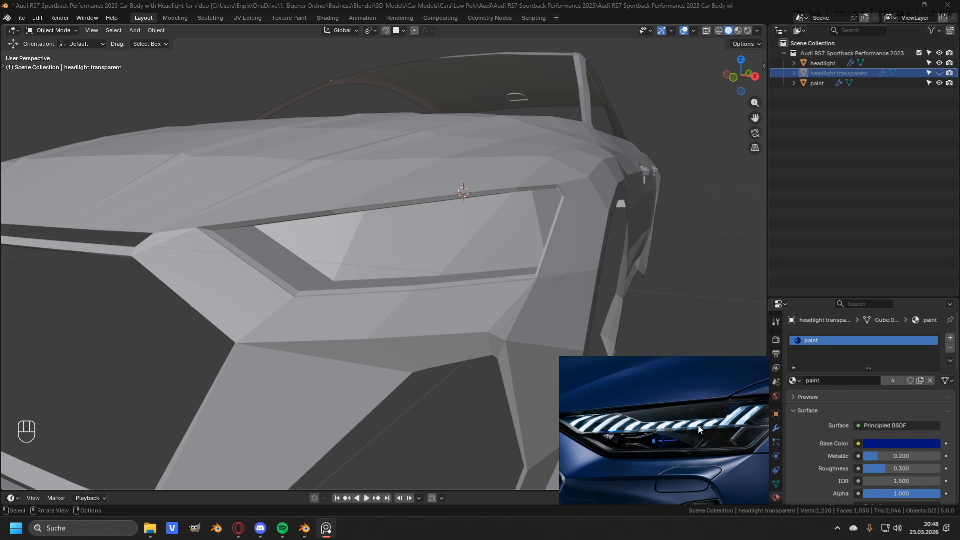
Duplicate the inner rim edge loop of the headlight housing in place and separate it into its own object
click(307, 255)
middle_drag(337, 263, 372, 264)
key(Tab)
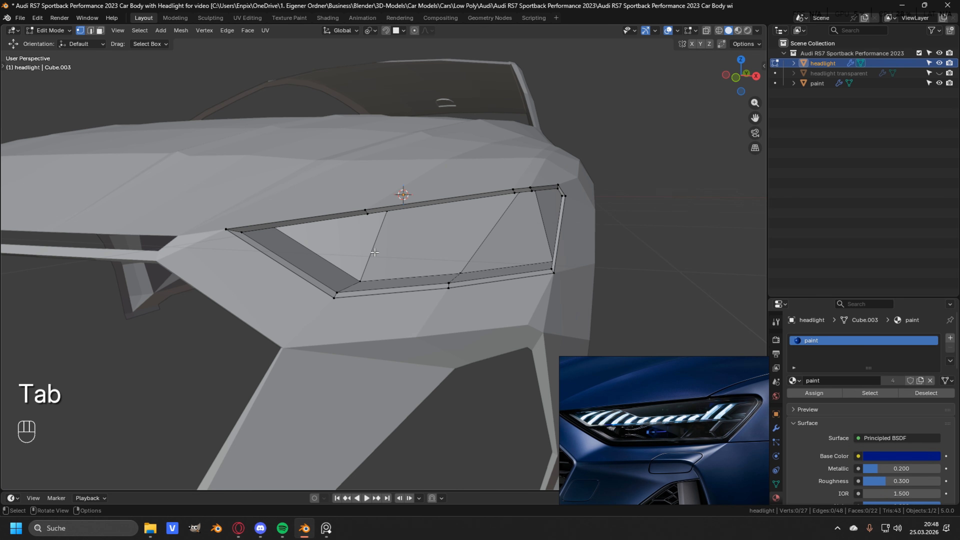
scroll(362, 294, up, 2)
key(alt)
alt+click(390, 288)
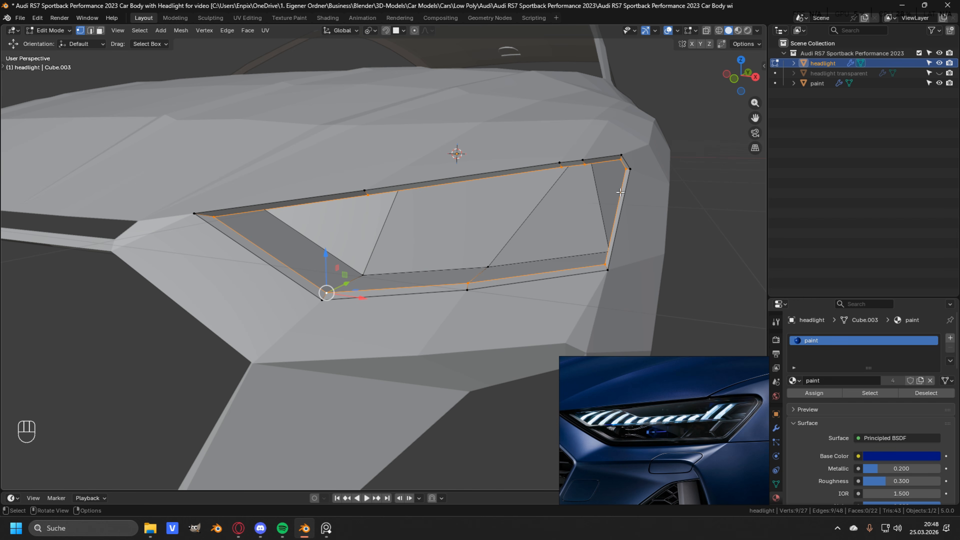
middle_drag(475, 260, 606, 212)
key(shift+d)
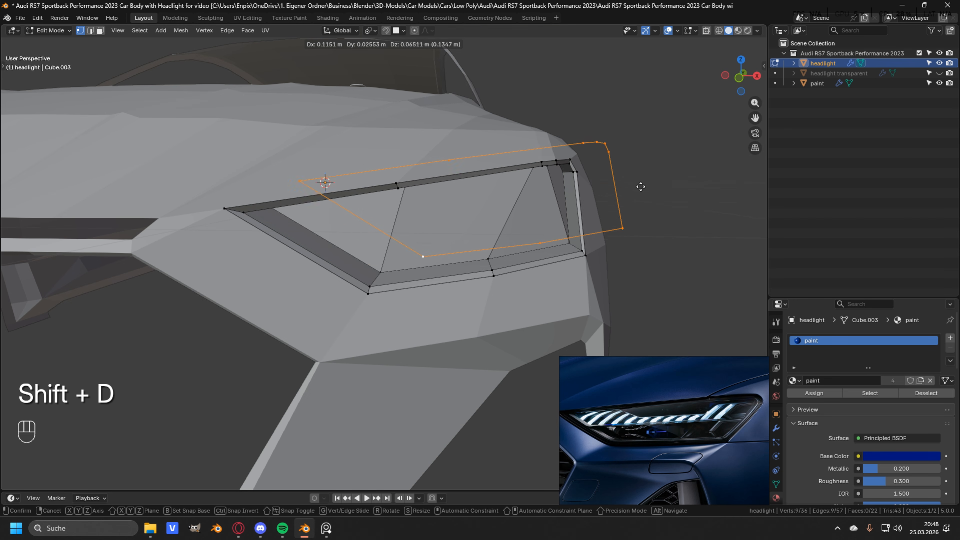
right_click(627, 198)
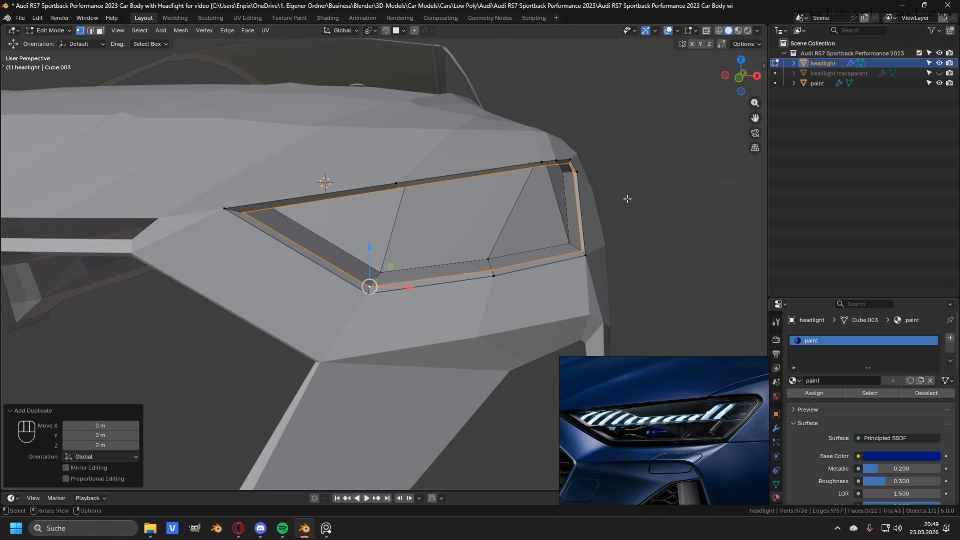
key(p)
click(634, 187)
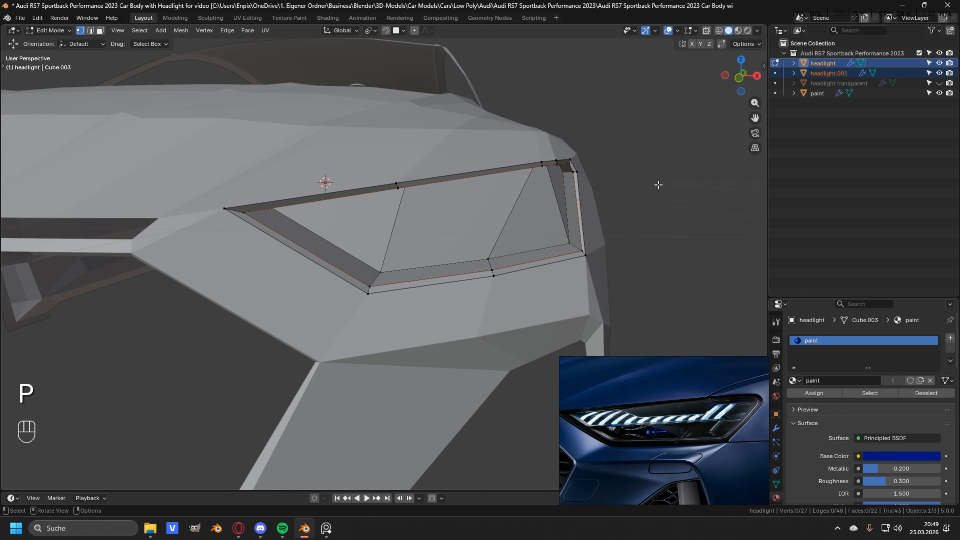
key(Tab)
Rename the separated inner rim object as headlight chrome
click(834, 73)
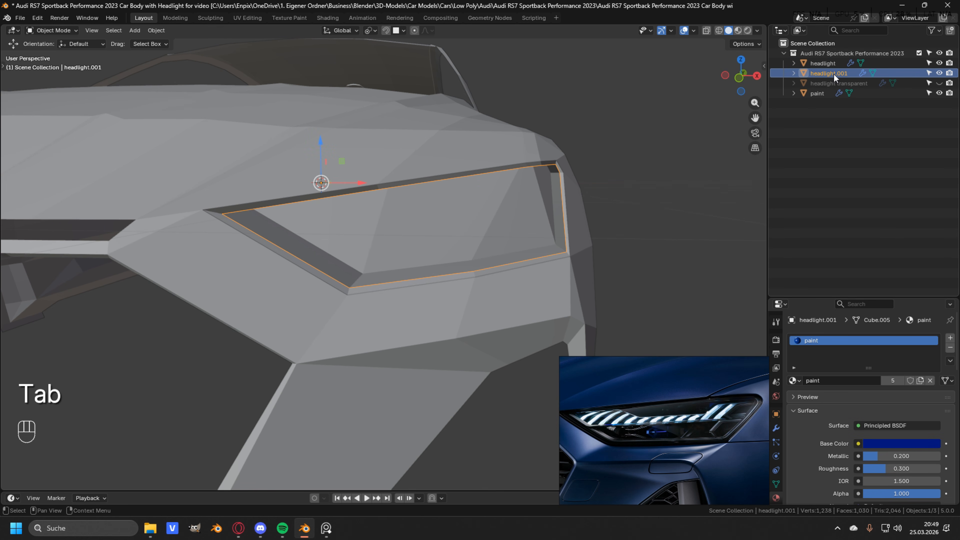
key(F2)
key(BackSpace)
key(BackSpace)
text(chrome)
key(Return)
In front view, add a vertex at the midpoint of the chrome outline's inner diagonal edge
key(Tab)
middle_drag(539, 217, 467, 244)
key(a)
key(KP_1)
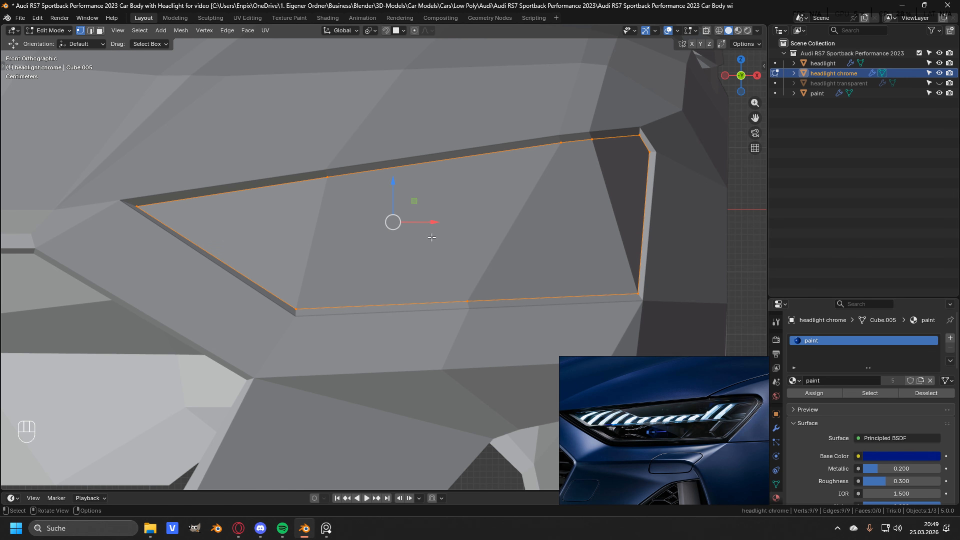
key(ctrl)
key(ctrl+r)
click(229, 258)
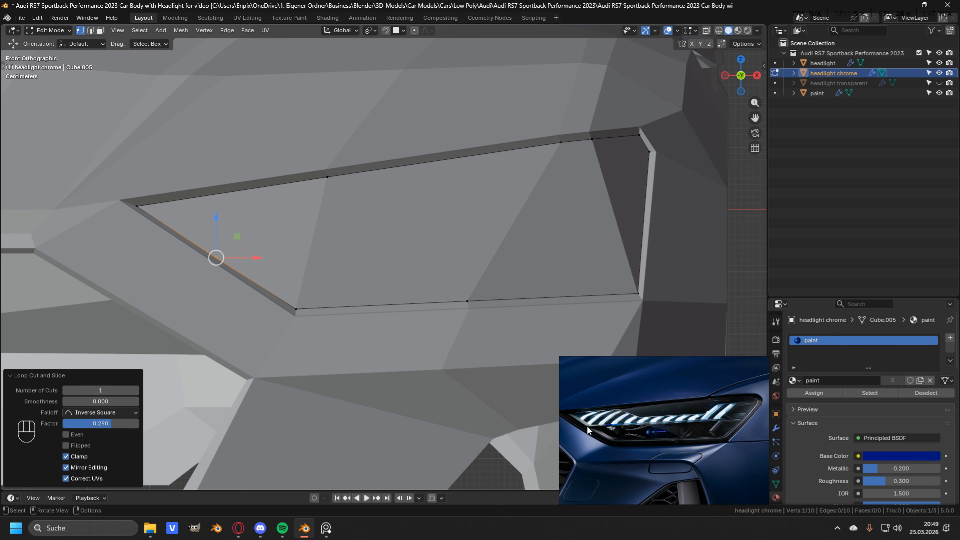
Delete the chrome outline's lower inner diagonal edge and its outer vertical edge, using the reference photo as a guide
scroll(591, 427, up, 5)
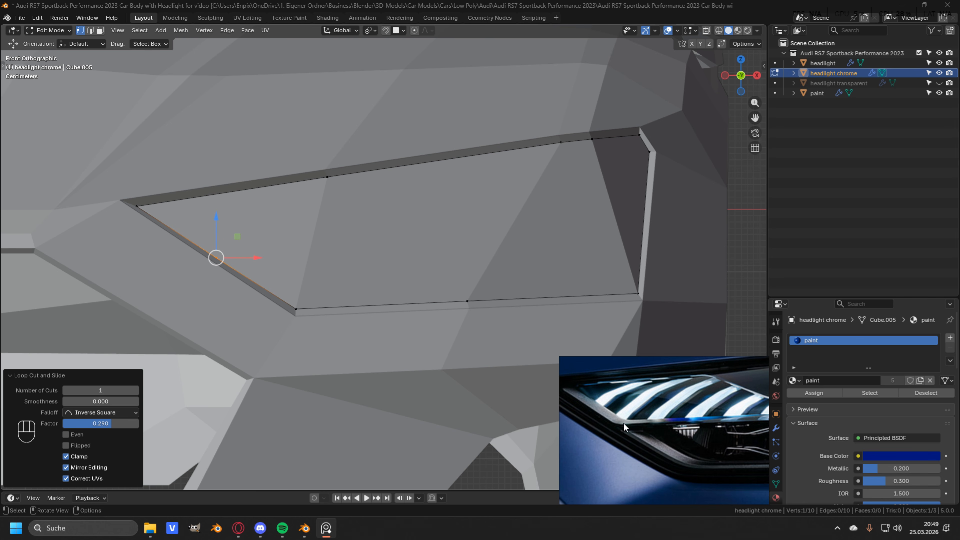
click(321, 255)
shift+middle_drag(294, 254, 294, 285)
key(2)
click(251, 308)
key(x)
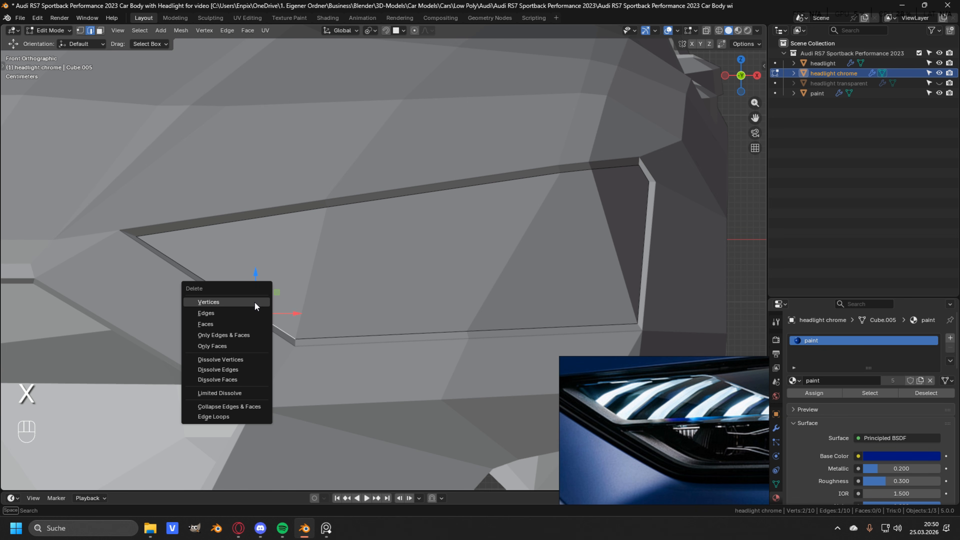
click(216, 312)
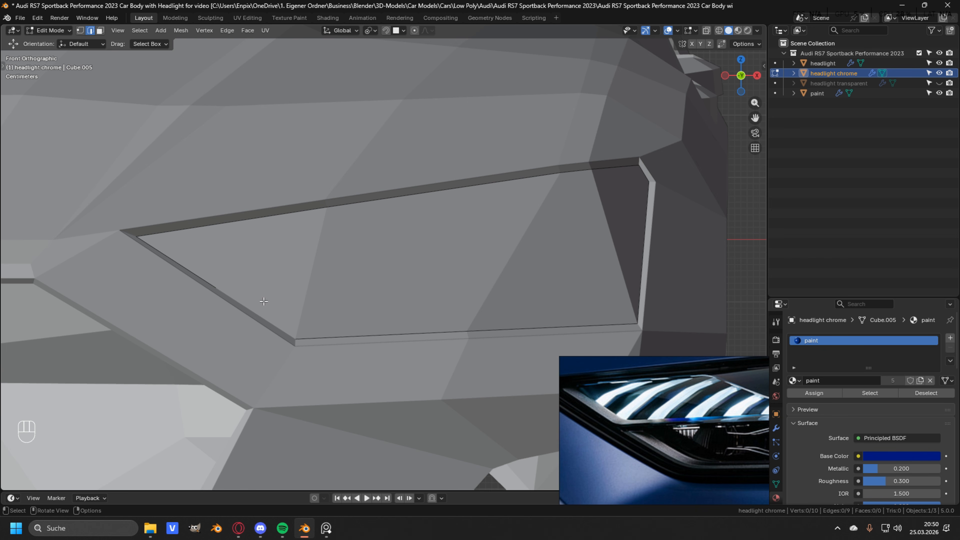
click(642, 238)
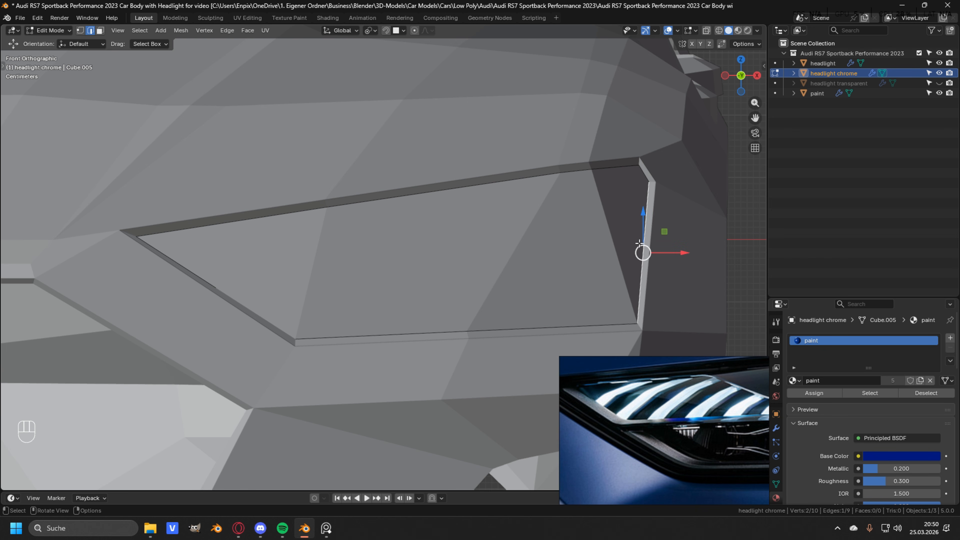
key(x)
click(647, 233)
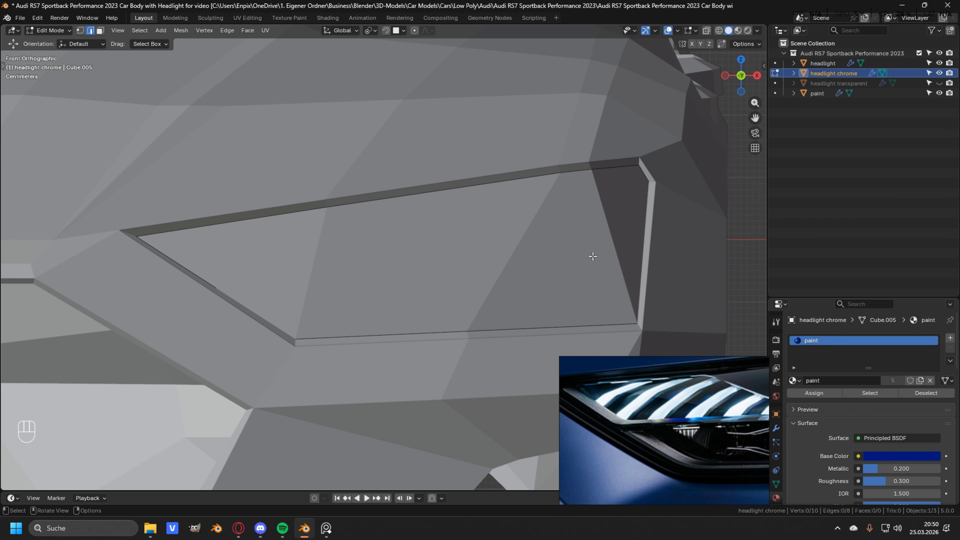
Raise the chrome outline's three bottom-edge vertices about 0.1 m along Z to the middle of the headlight
key(1)
shift+middle_drag(509, 272, 482, 268)
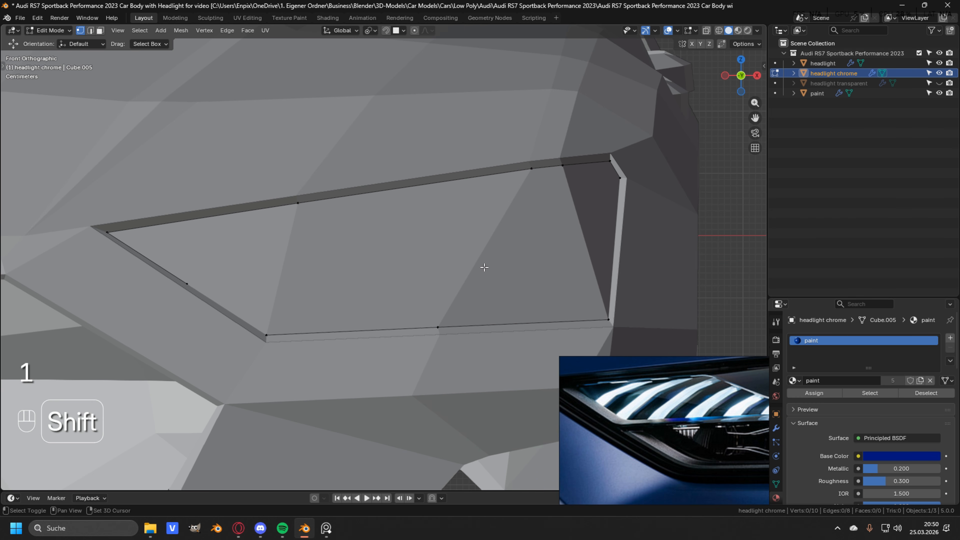
click(267, 335)
ctrl+click(608, 319)
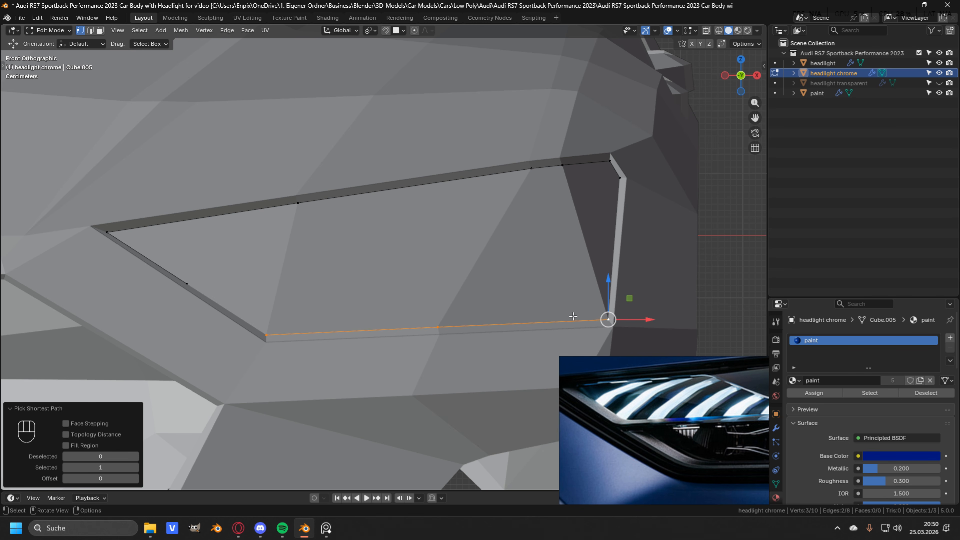
drag(610, 286, 629, 223)
scroll(592, 281, down, 1)
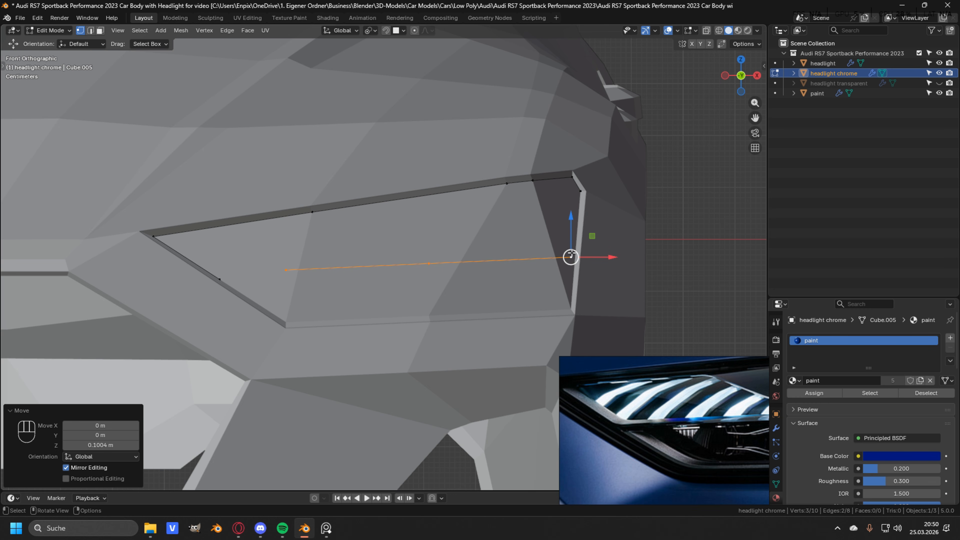
Rotate the raised chrome line about 3.65° so its outer end tilts upward, and shift it slightly up along Z
key(period)
click(553, 178)
key(r)
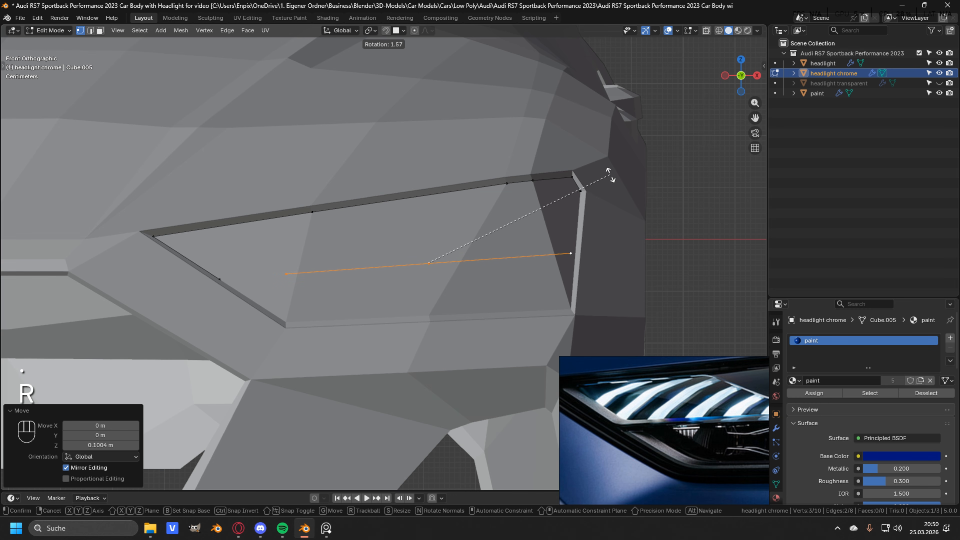
click(601, 170)
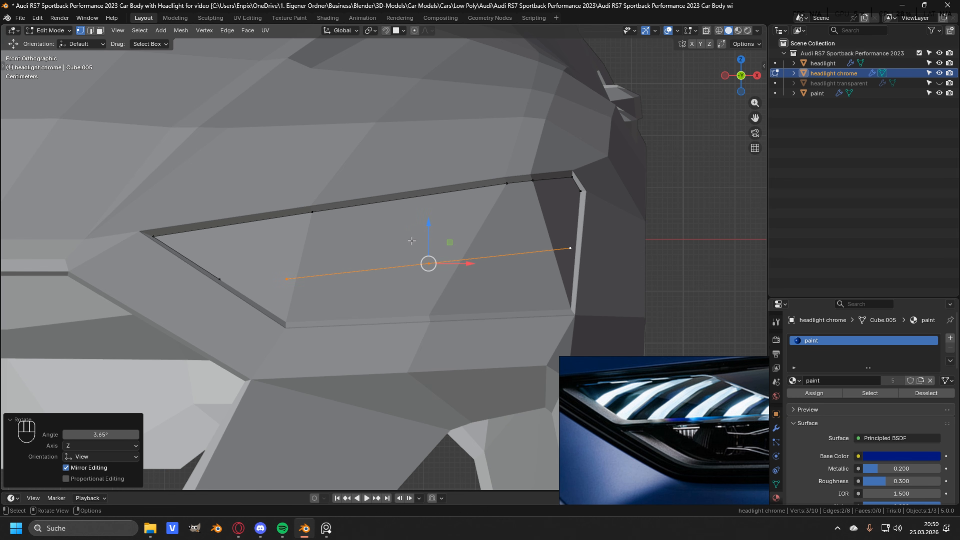
key(g)
key(z)
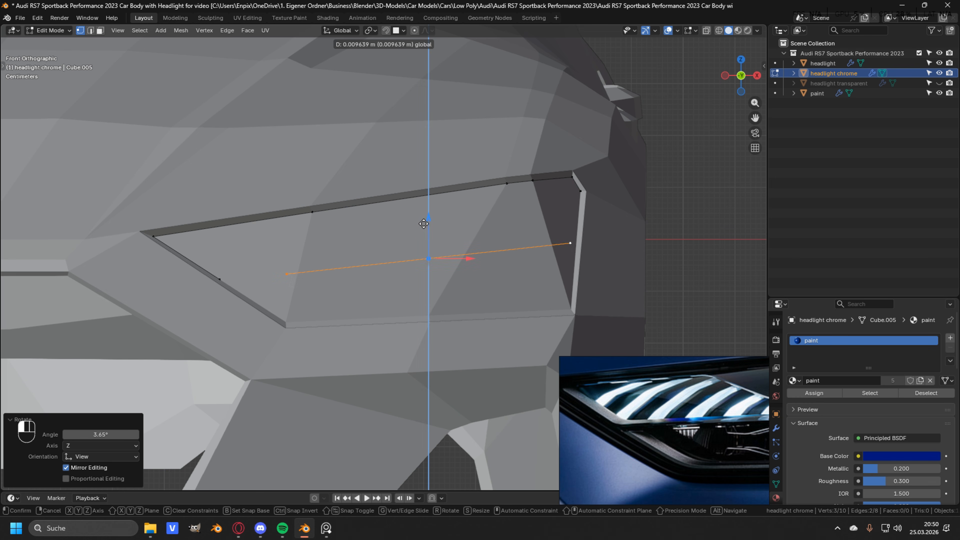
click(423, 223)
Join the open vertex on the inner diagonal to the inner end of the raised chrome line with an edge
click(219, 279)
shift+click(287, 273)
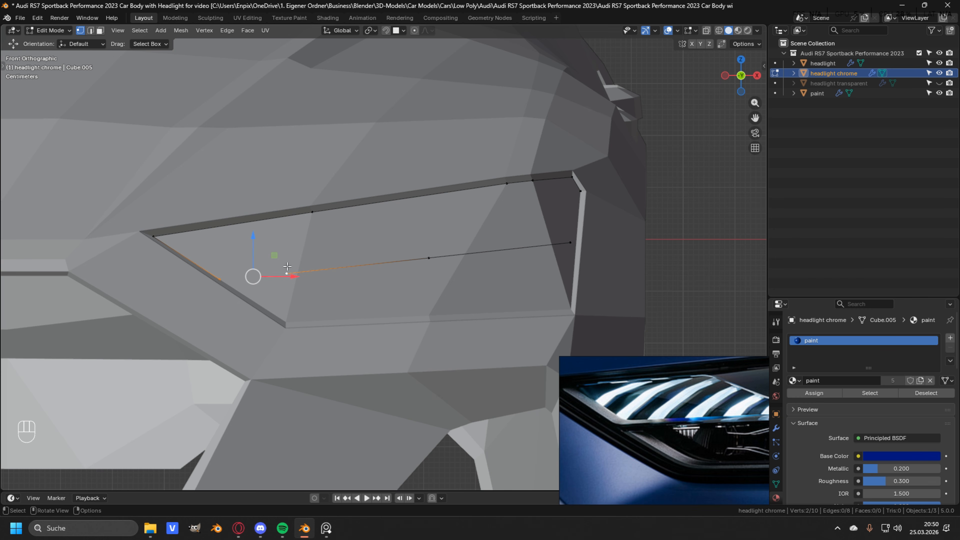
key(f)
click(435, 304)
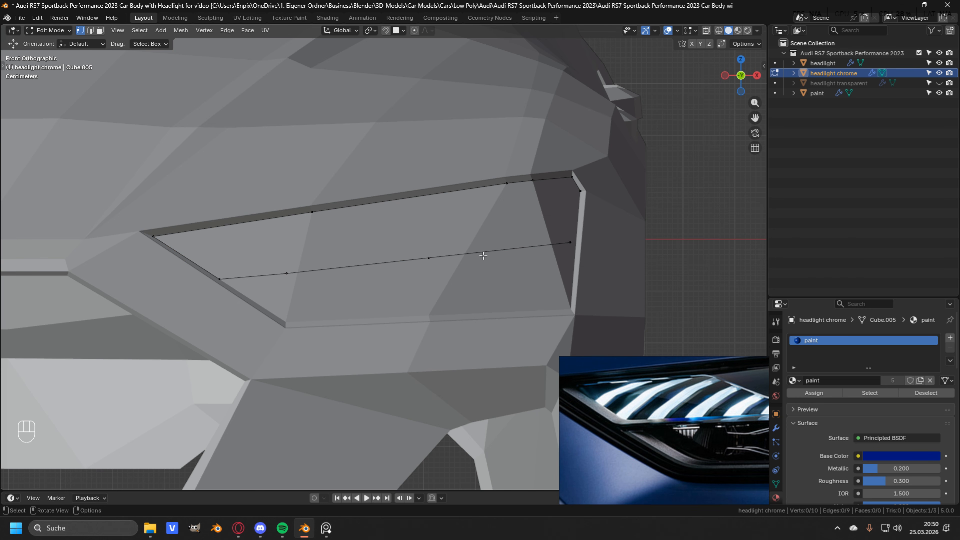
Show the transparent lens and move the raised chrome line's three vertices along Y to fit behind it
middle_drag(439, 263, 291, 379)
middle_drag(516, 244, 478, 267)
middle_drag(558, 245, 529, 278)
click(422, 309)
ctrl+click(456, 179)
middle_drag(456, 179, 309, 229)
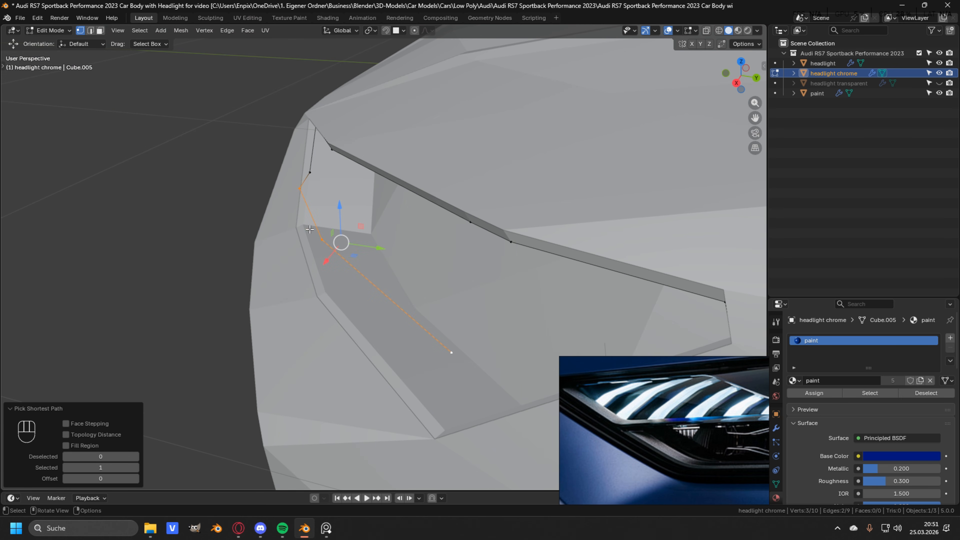
click(939, 83)
middle_drag(434, 212, 577, 211)
middle_drag(441, 241, 553, 229)
key(g)
key(y)
click(407, 209)
Shift the chrome line's outer end vertex about 0.014 m inward along X and hide the transparent lens
click(558, 230)
key(g)
key(x)
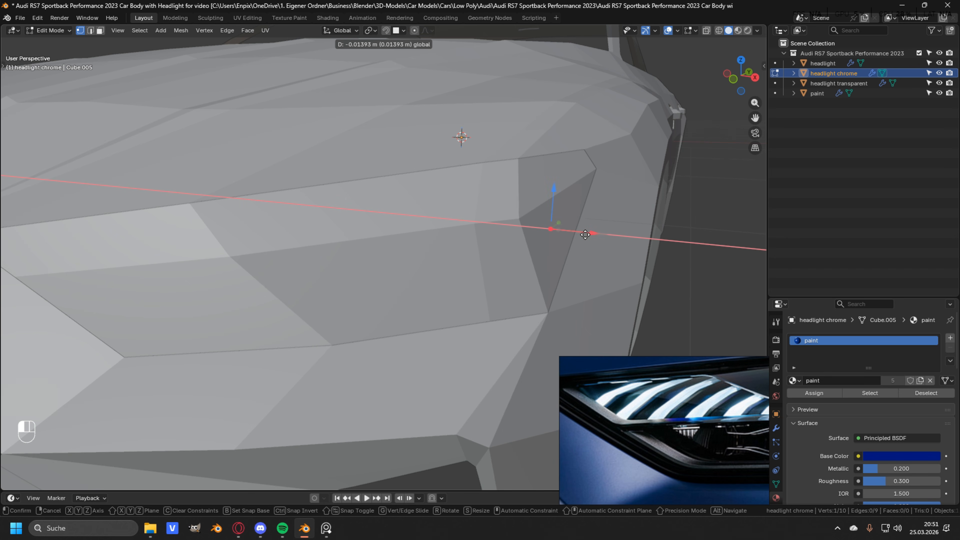
click(582, 234)
middle_drag(582, 234, 524, 234)
key(Tab)
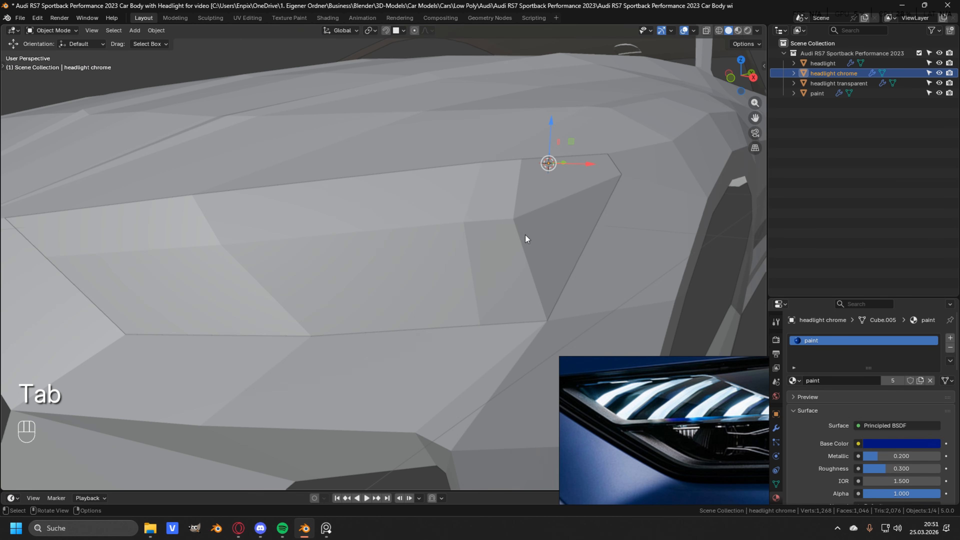
click(479, 223)
key(h)
Move the raised chrome line's inner start vertex along Y to align it with the neighbouring diagonal
middle_drag(452, 238, 432, 221)
scroll(358, 253, up, 2)
click(359, 254)
click(388, 249)
key(Tab)
click(396, 214)
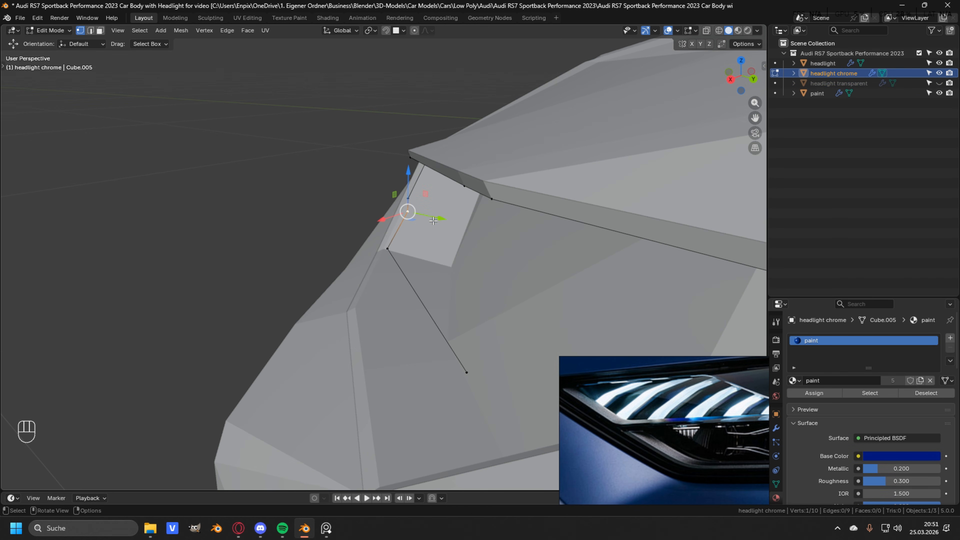
drag(436, 219, 438, 205)
click(408, 198)
click(381, 184)
middle_drag(381, 185, 479, 218)
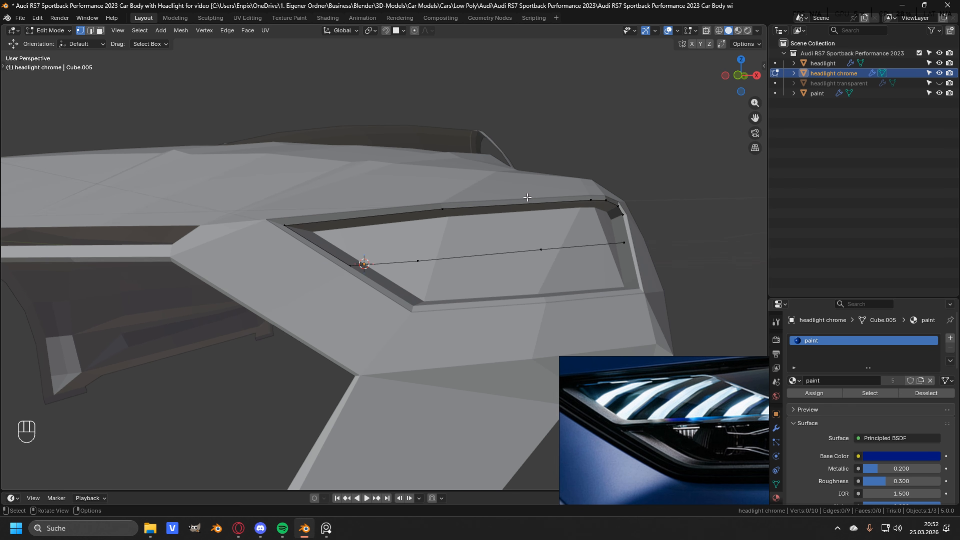
Add a vertex on the chrome outline's upper inner edge and slide it towards the inner corner with factor 0.812
shift+middle_drag(626, 213, 657, 220)
scroll(489, 221, up, 1)
key(ctrl+r)
click(436, 216)
shift+middle_drag(446, 220, 427, 217)
scroll(467, 211, up, 1)
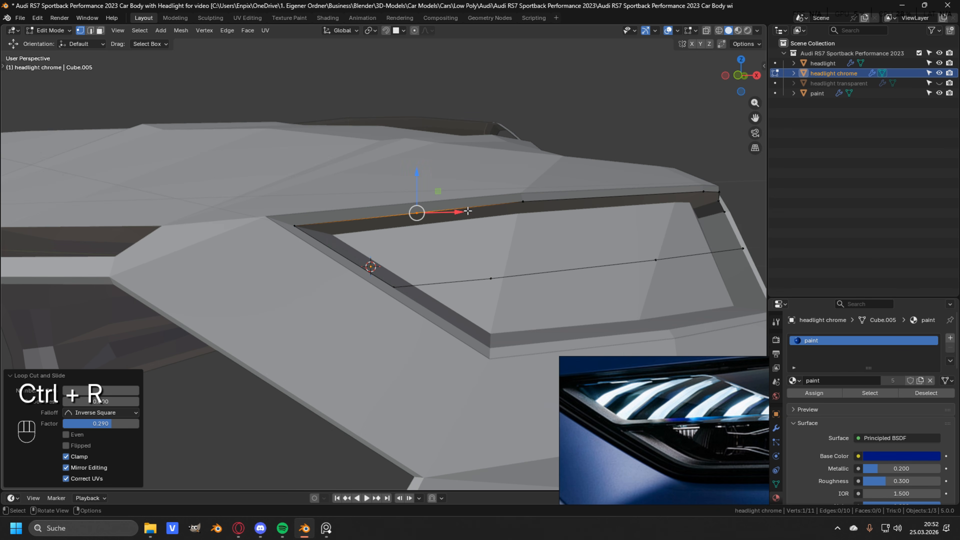
click(364, 198)
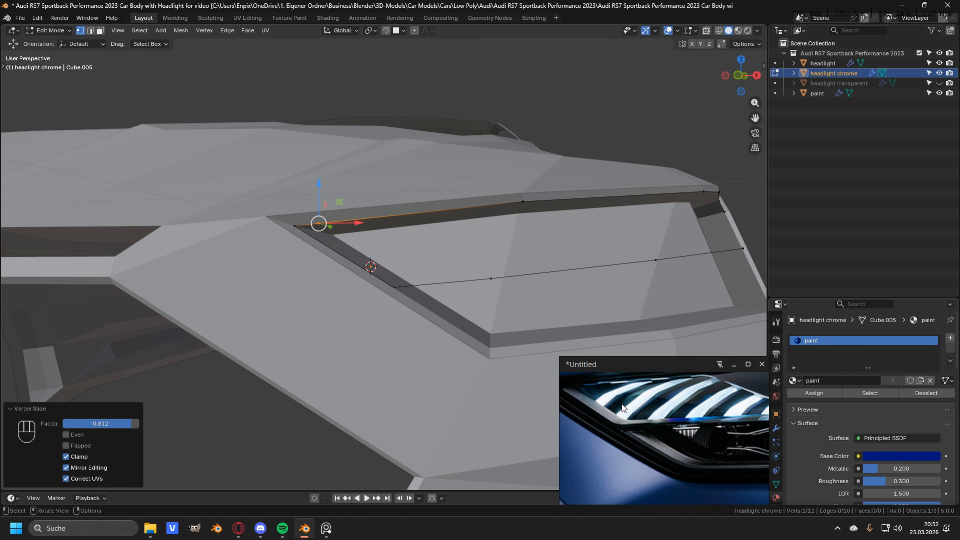
Delete the remaining chrome vertices along the upper edge, from beyond the new vertex to the outer corner
scroll(608, 399, up, 1)
click(523, 201)
scroll(522, 205, down, 2)
shift+middle_drag(522, 204, 408, 228)
ctrl+click(578, 248)
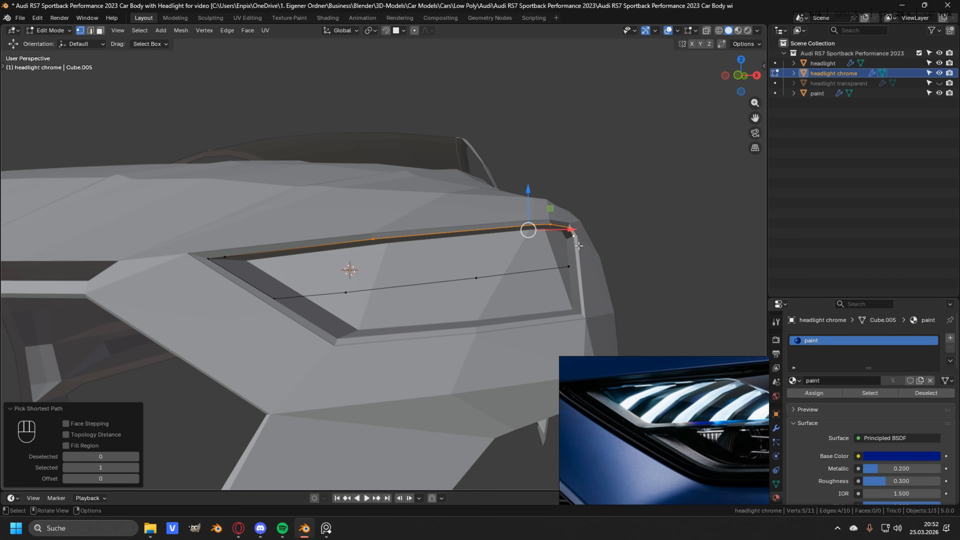
key(x)
click(551, 237)
Nudge the two chrome vertices at the headlight's inner top corner slightly back along Y
middle_drag(550, 242, 427, 252)
scroll(374, 248, up, 3)
click(366, 250)
shift+click(374, 245)
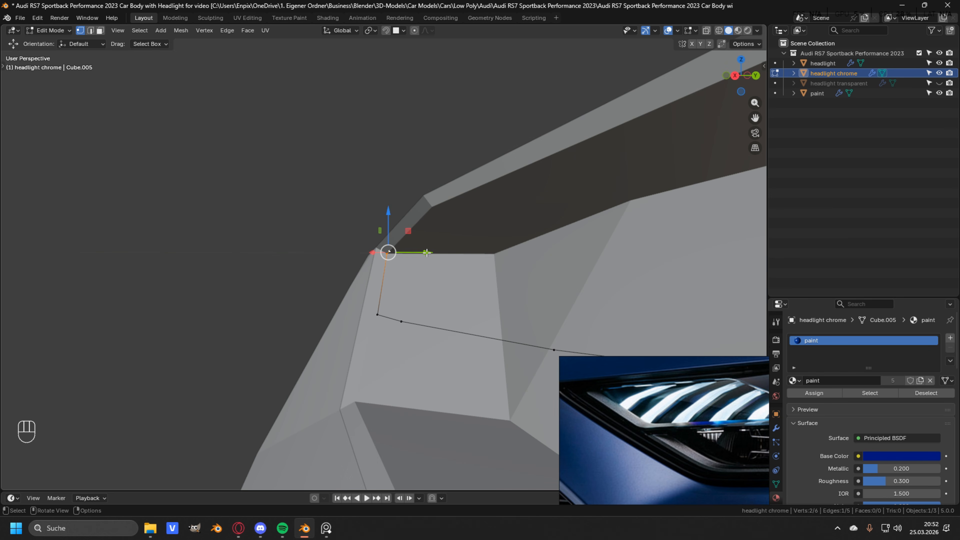
drag(427, 252, 431, 253)
click(430, 267)
middle_drag(429, 268, 421, 281)
scroll(491, 278, down, 3)
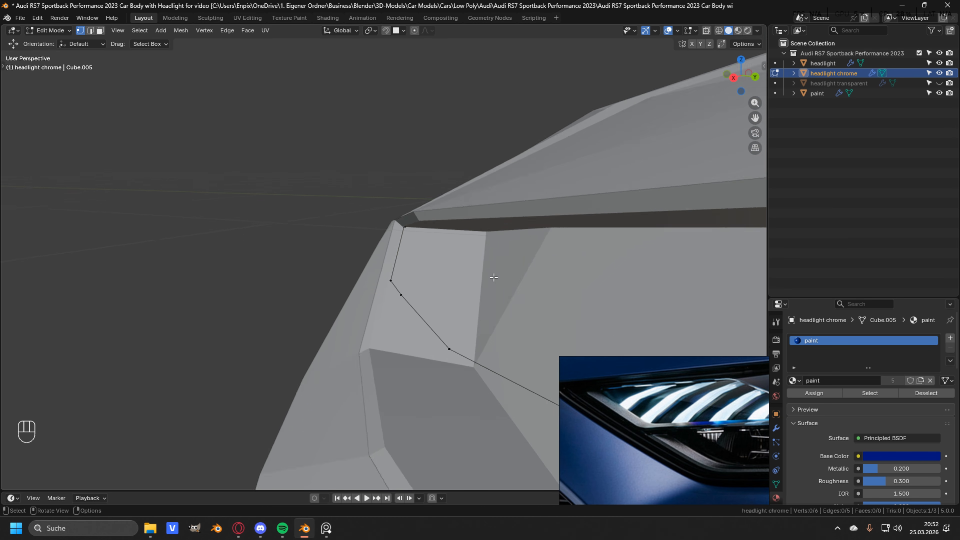
In front view, extrude the chrome line from the inner diagonal to its outer end about 0.02 m upward along Z
middle_drag(493, 279, 570, 265)
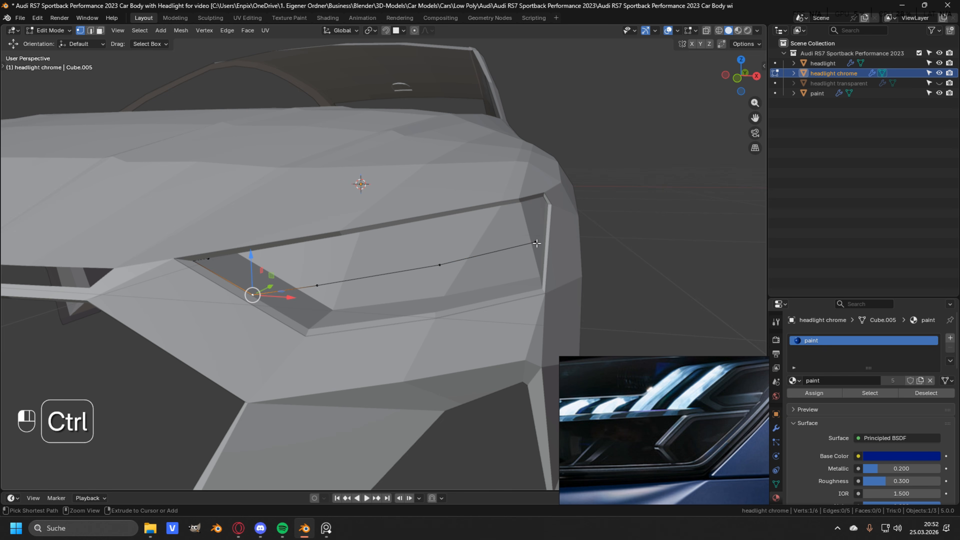
ctrl+click(537, 243)
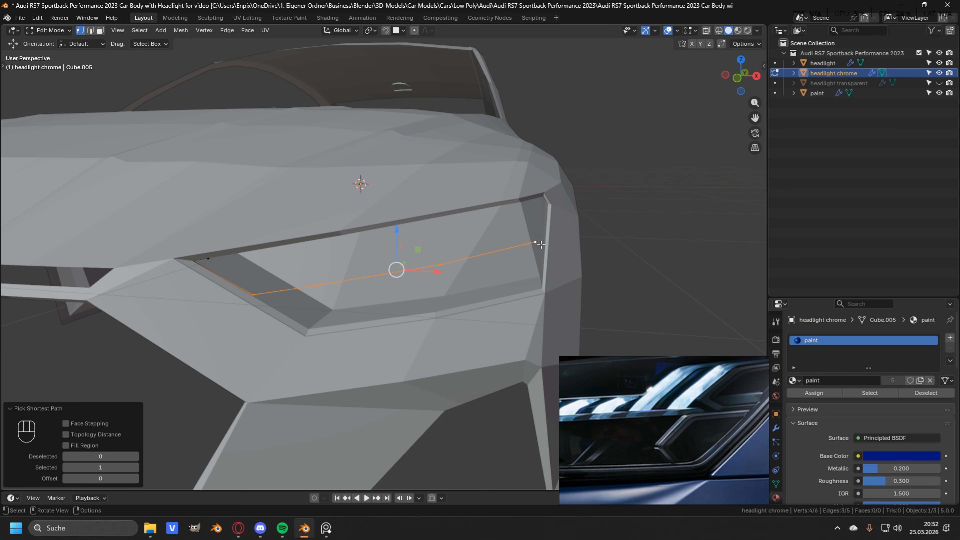
key(KP_1)
key(e)
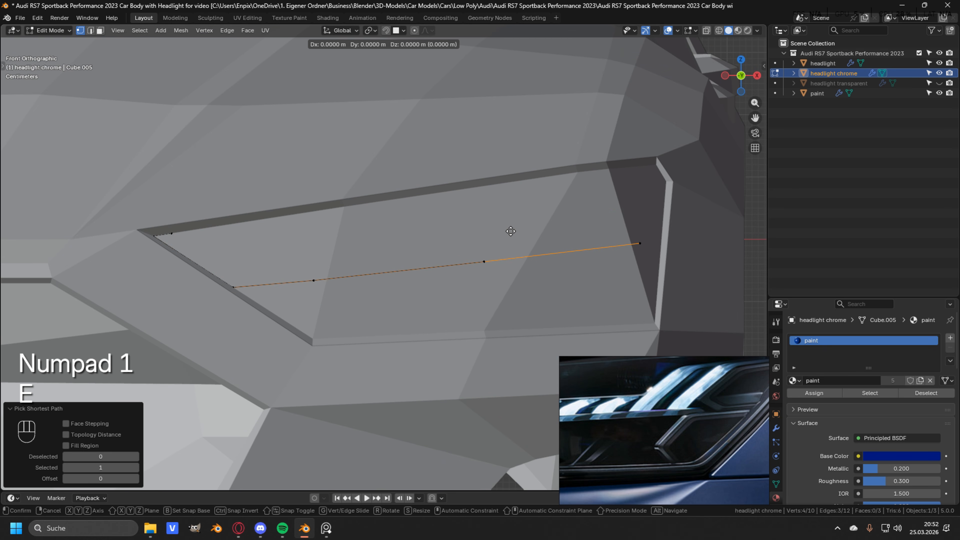
key(z)
click(509, 219)
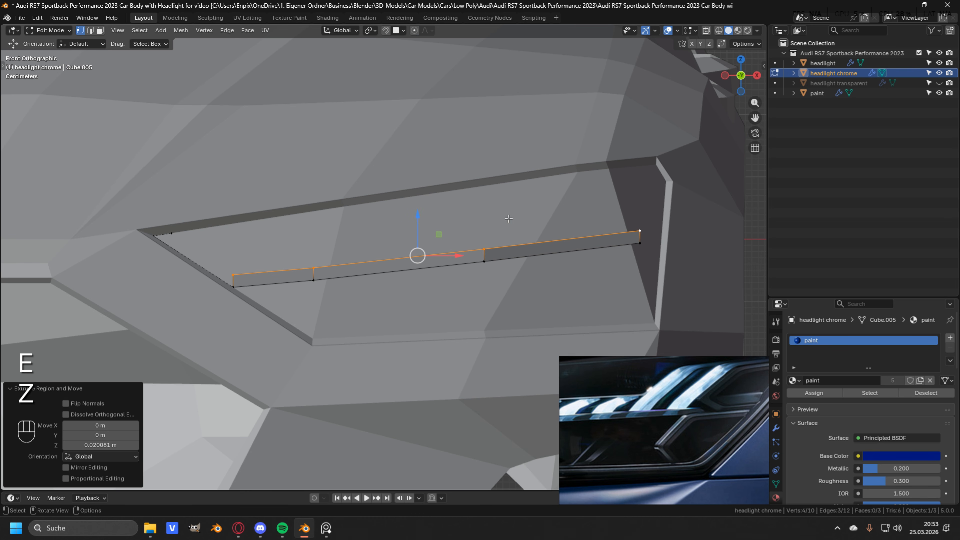
Fill a face between the chrome strip's inner end and the short edge at the headlight's inner top corner
shift+middle_drag(254, 233, 304, 231)
click(222, 230)
shift+click(205, 234)
key(f)
shift+middle_drag(309, 248, 353, 227)
click(355, 227)
scroll(355, 227, up, 1)
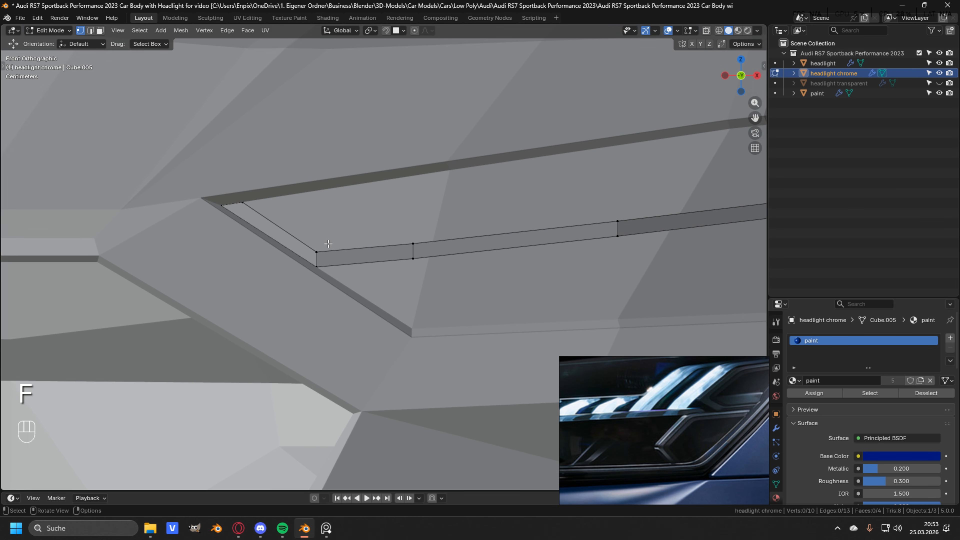
Slide the upper vertex at the chrome strip's inner bend slightly outward along its top edge
click(321, 248)
shift+middle_drag(567, 212, 435, 227)
ctrl+click(672, 211)
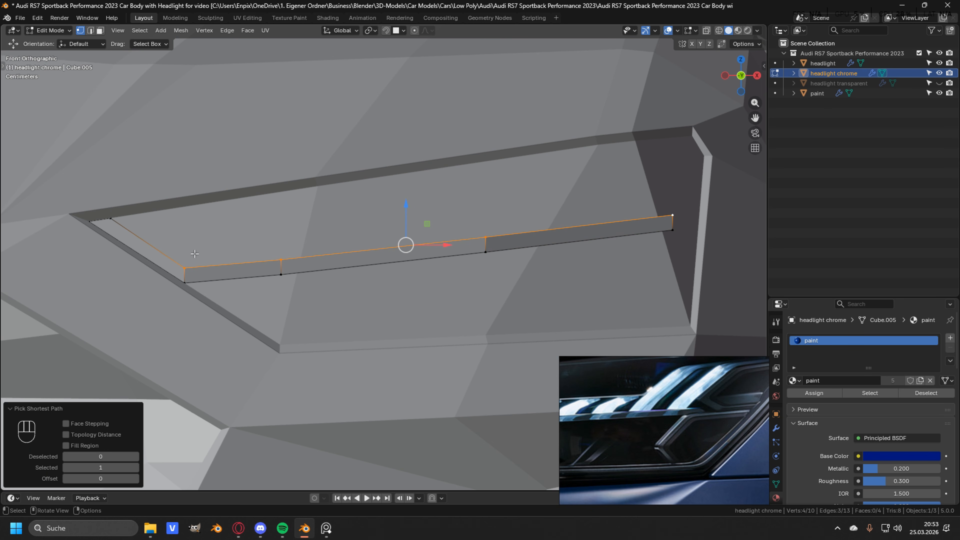
click(184, 267)
shift+middle_drag(206, 264, 297, 246)
scroll(317, 243, up, 1)
key(g)
key(g)
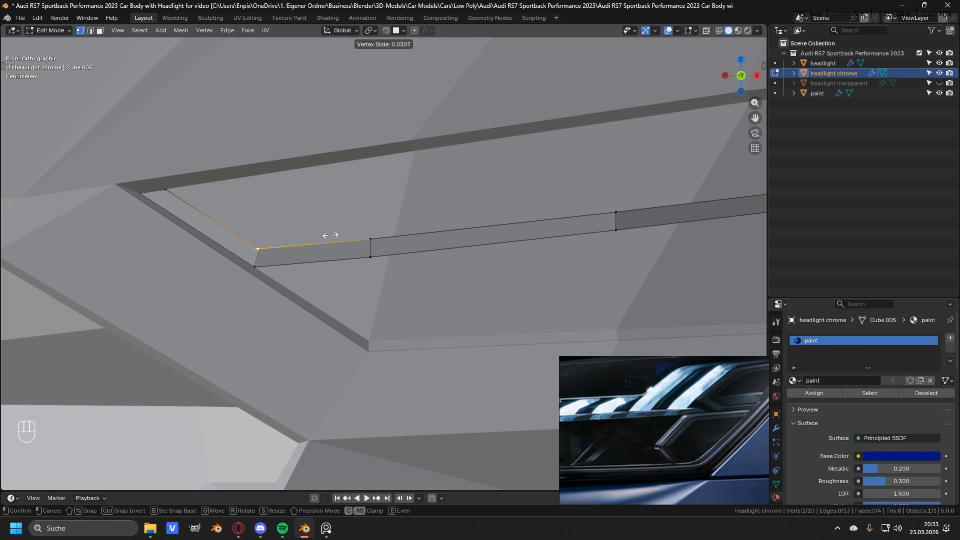
click(331, 235)
scroll(341, 232, down, 2)
Select the chrome strip's upper edge loop and move it slightly along Y
key(a)
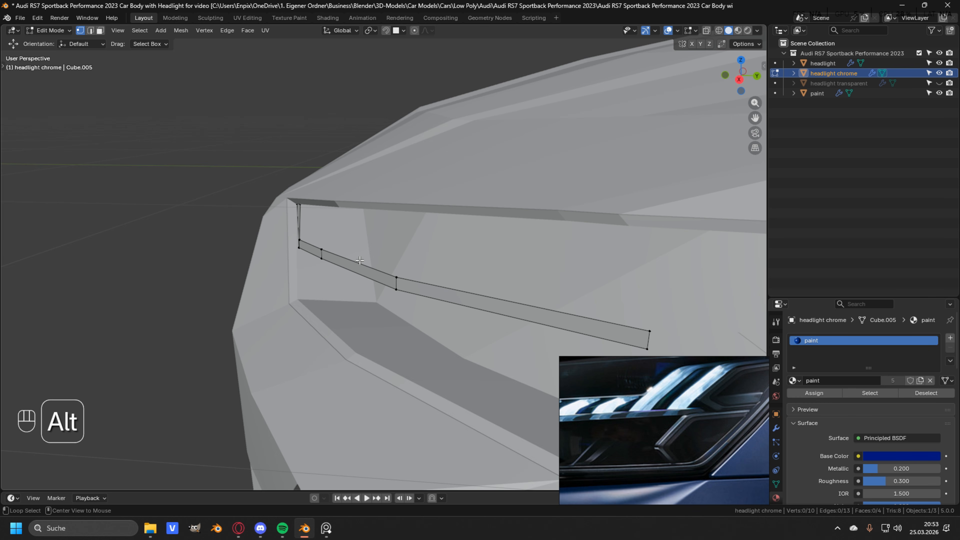
alt+click(348, 262)
middle_drag(380, 256, 358, 245)
key(g)
key(y)
drag(402, 247, 404, 247)
shift+middle_drag(405, 247, 424, 243)
middle_drag(424, 244, 403, 255)
click(525, 243)
Extrude the entire chrome strip about 0.22 m backward along Y into the headlight housing
key(a)
middle_drag(463, 279, 458, 270)
key(e)
key(y)
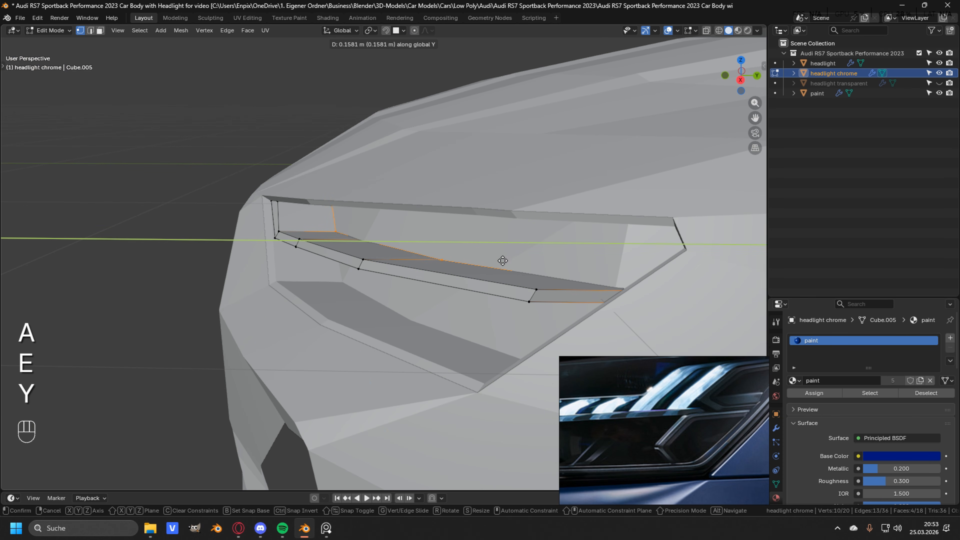
click(525, 258)
middle_drag(525, 258, 356, 264)
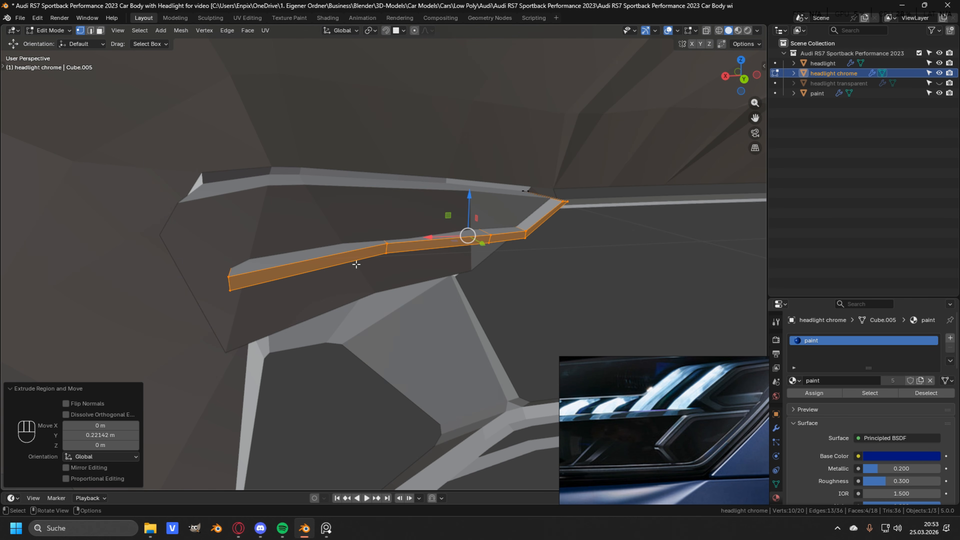
Delete the rear end faces of the extruded chrome trim and compare it with the reference photo
middle_drag(523, 253, 442, 249)
key(x)
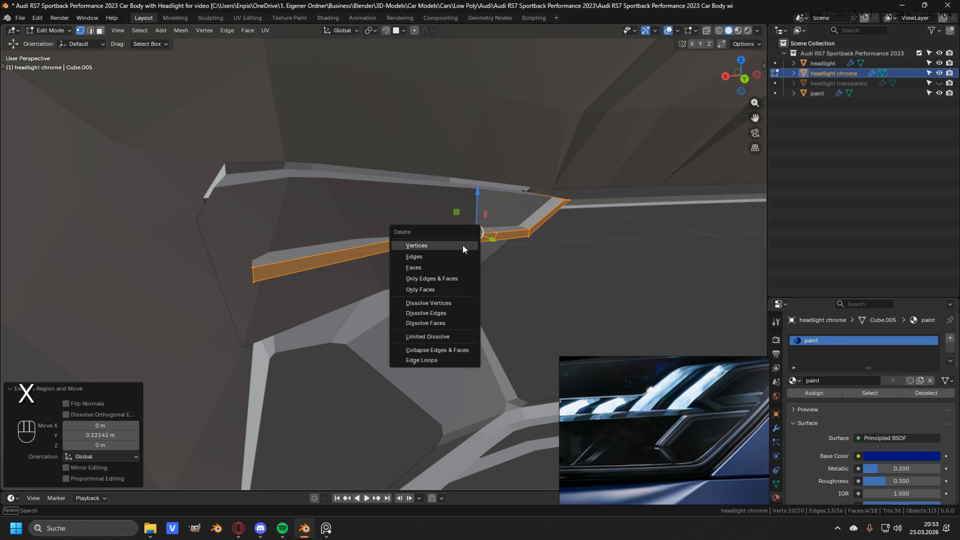
click(435, 267)
middle_drag(475, 257, 409, 254)
scroll(582, 386, down, 5)
middle_drag(583, 393, 684, 410)
scroll(587, 417, up, 1)
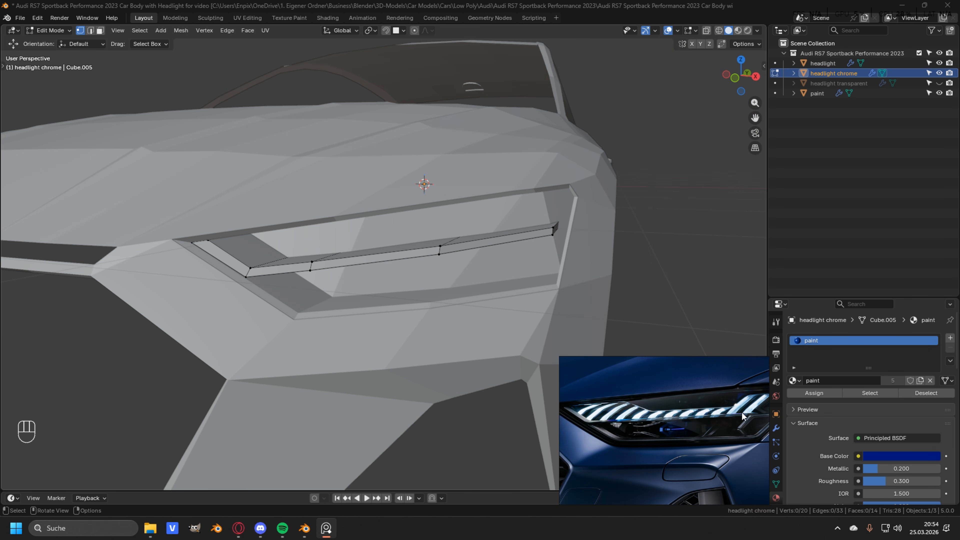
Study the headlight's outer corner in the reference photo and add a cube to the headlight chrome mesh
scroll(674, 416, up, 6)
middle_drag(656, 419, 634, 427)
scroll(634, 427, down, 2)
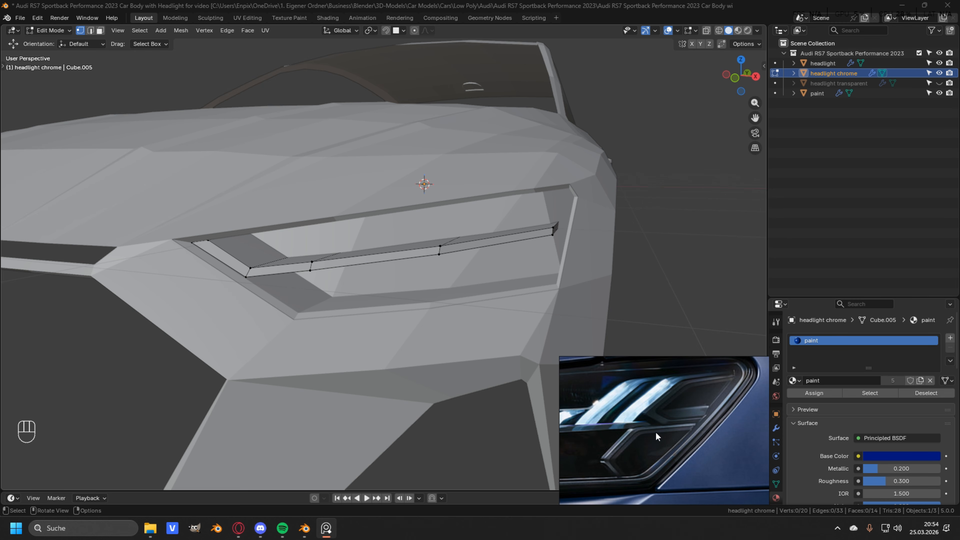
middle_drag(535, 222, 587, 239)
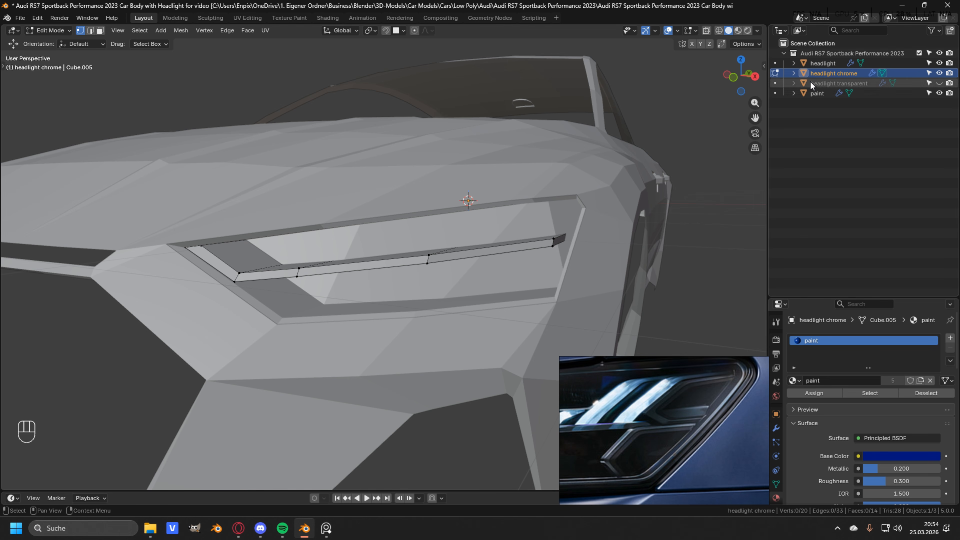
middle_drag(495, 207, 485, 205)
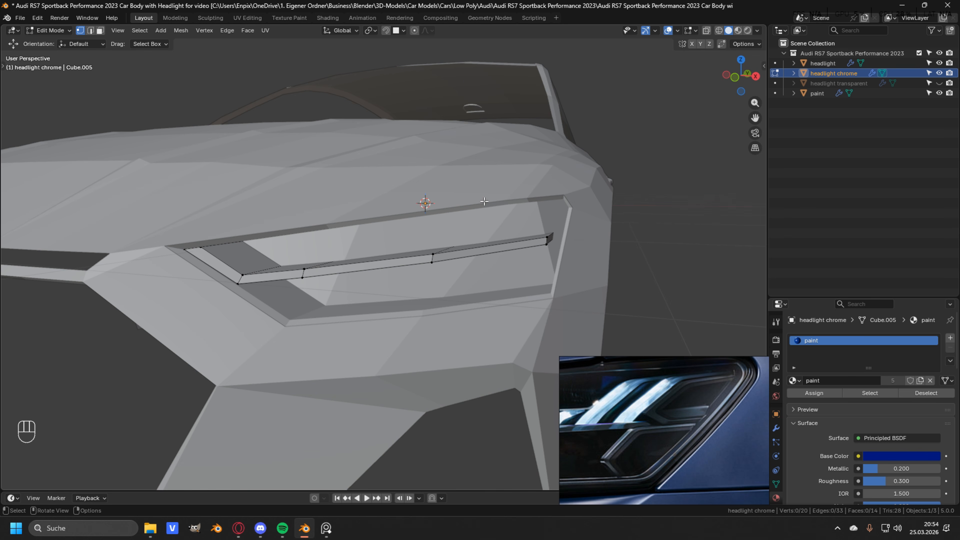
key(shift+a)
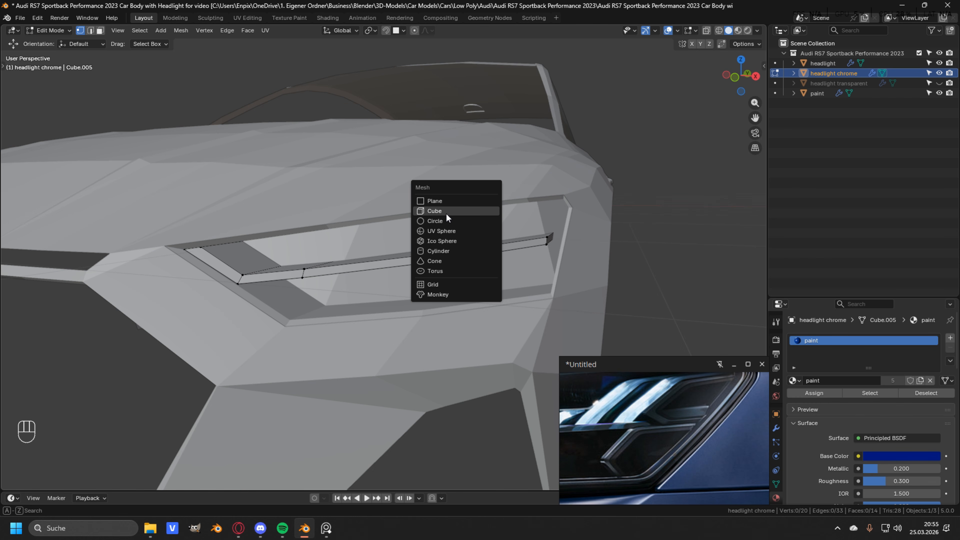
click(434, 210)
scroll(428, 250, down, 8)
shift+middle_drag(429, 250, 429, 252)
Move the new cube about 2.02 m outward along X, with Mirror clipping switched off only for the move
drag(429, 198, 552, 176)
key(ctrl+z)
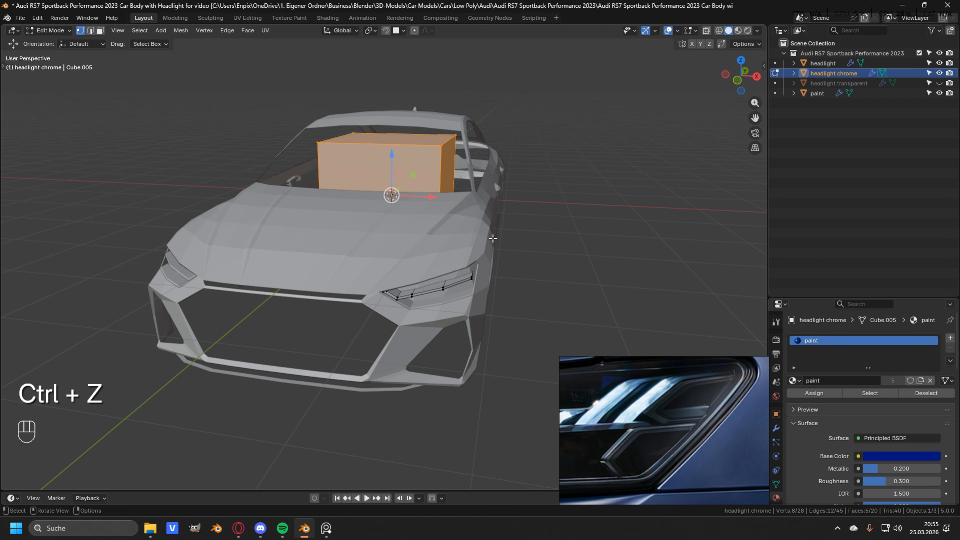
click(776, 428)
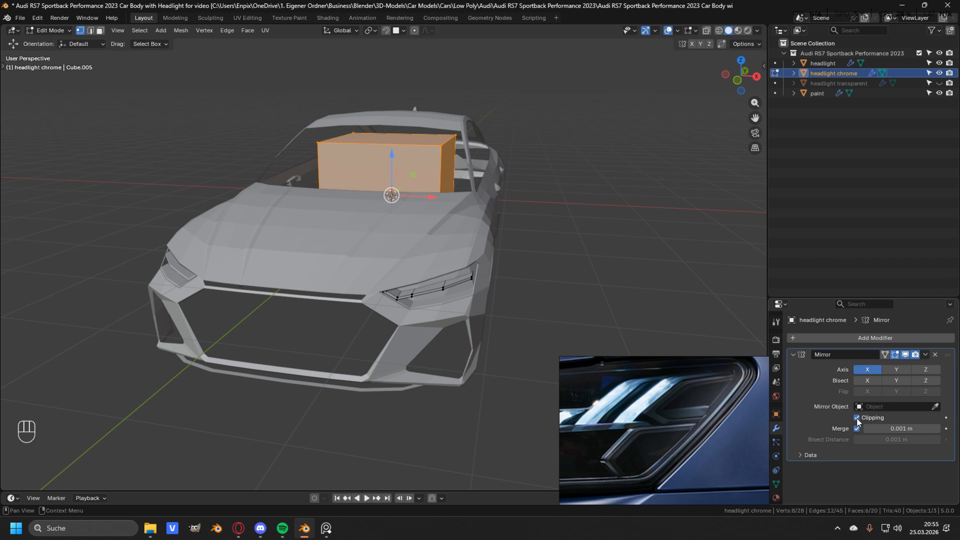
drag(430, 197, 551, 196)
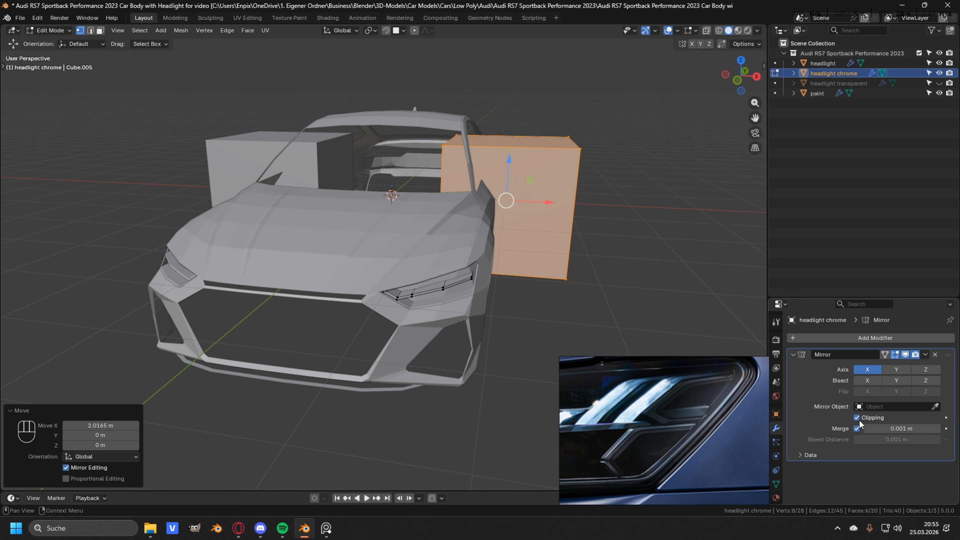
Move the cube about 3.94 m forward along Y and scale it uniformly to about 0.049
middle_drag(603, 266, 503, 225)
drag(562, 179, 500, 237)
key(KP_1)
scroll(552, 225, up, 3)
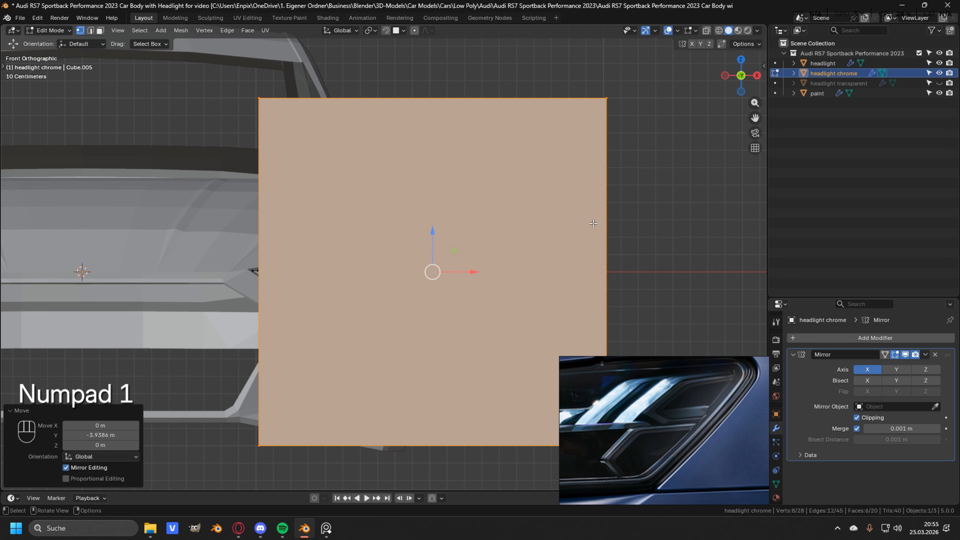
key(s)
click(438, 265)
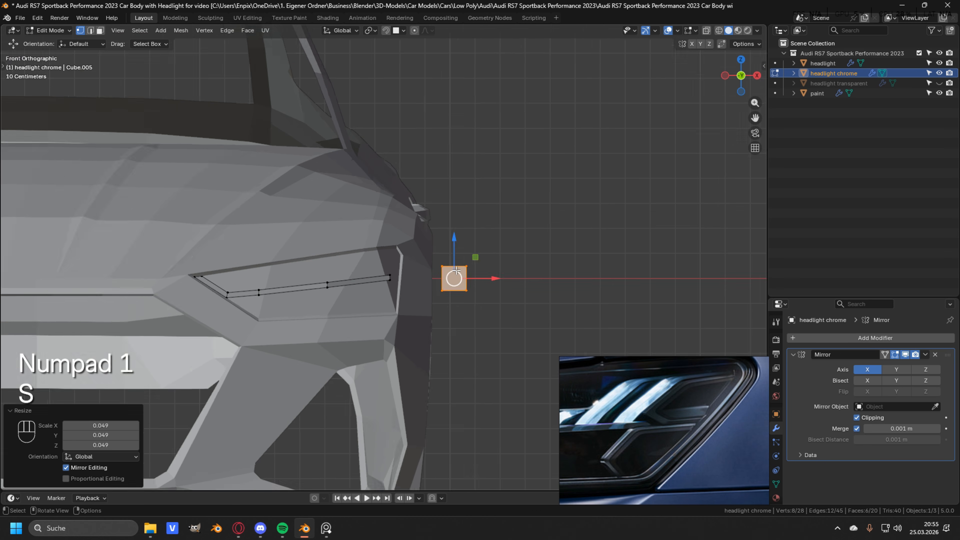
Place the small cube at the headlight opening's outer upper corner and scale it to about 0.298 along X
scroll(453, 271, up, 3)
key(g)
click(406, 256)
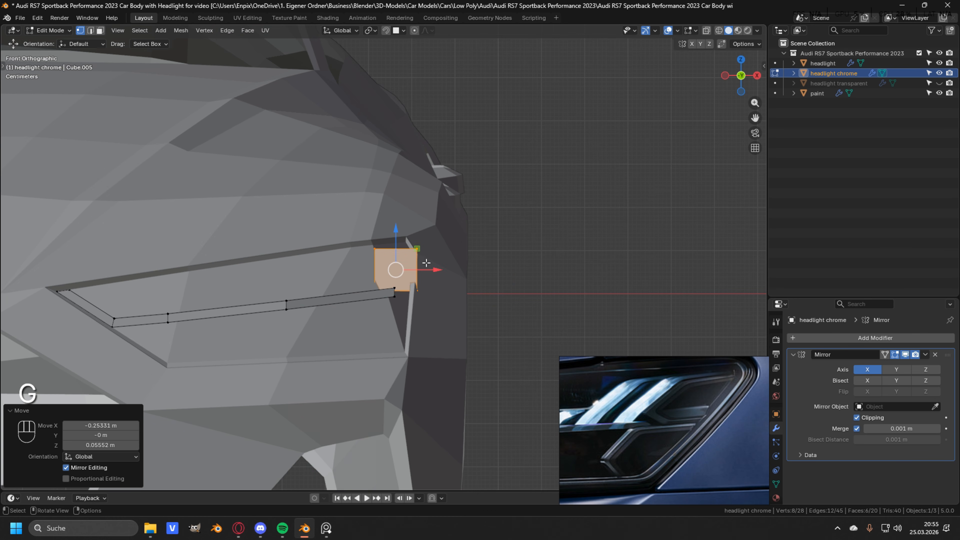
scroll(462, 246, up, 2)
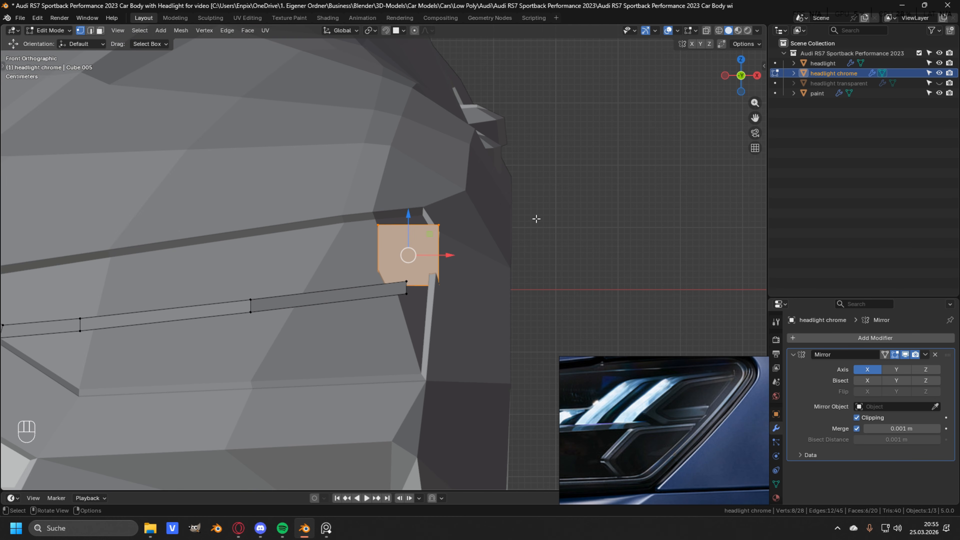
key(s)
key(x)
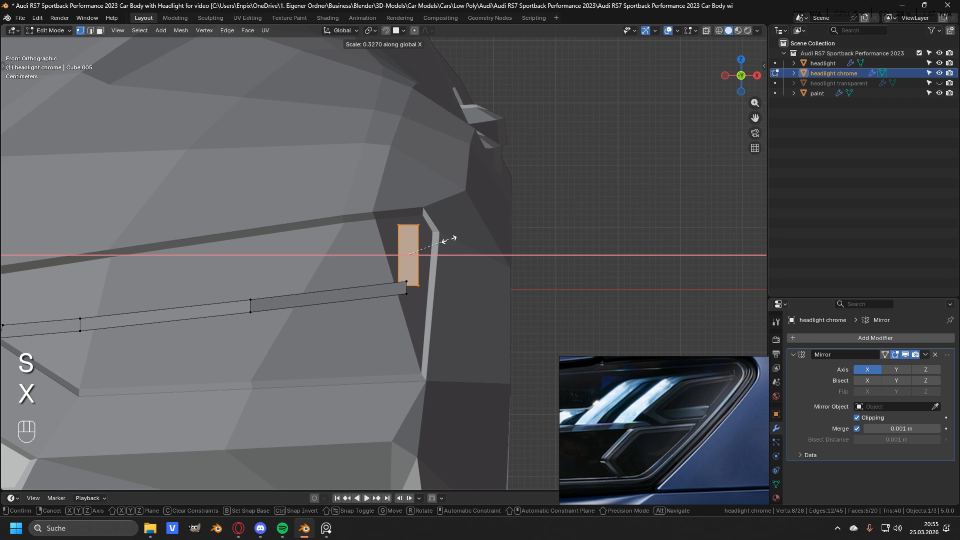
click(441, 242)
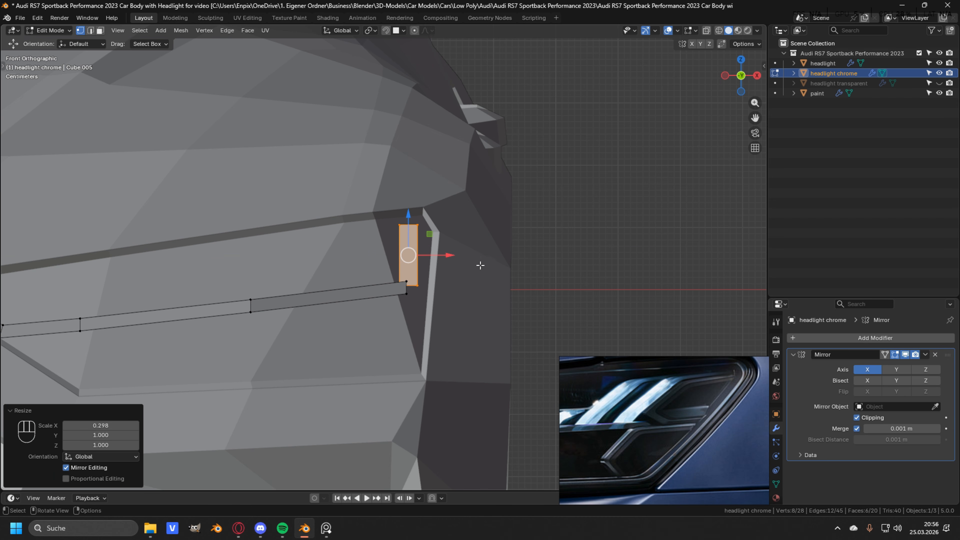
Move the block's lower front edge about 0.038 m forward along Y
mouse_move(477, 266)
middle_down()
mouse_move(495, 227)
mouse_move(499, 249)
mouse_move(477, 259)
middle_up()
key(2)
click(501, 255)
drag(492, 248, 478, 264)
middle_drag(480, 265, 485, 246)
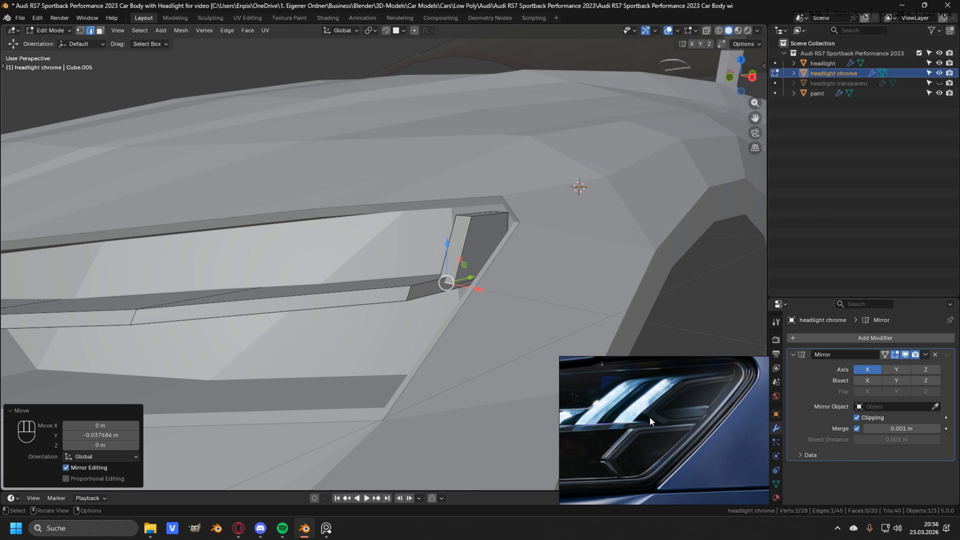
Add a horizontal loop cut around the lower part of the block, slid down by a factor of about 0.341
shift+middle_drag(408, 221, 480, 257)
key(ctrl+r)
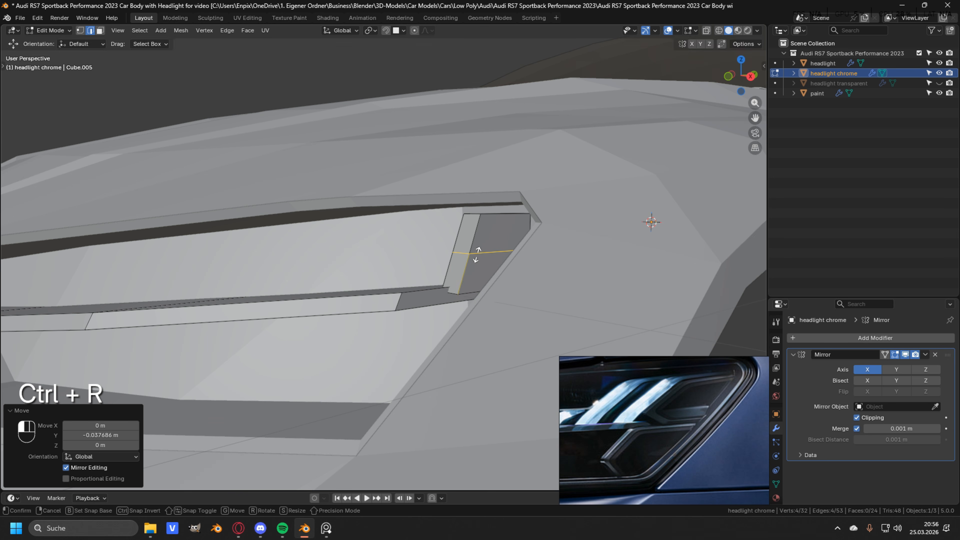
click(479, 254)
click(480, 270)
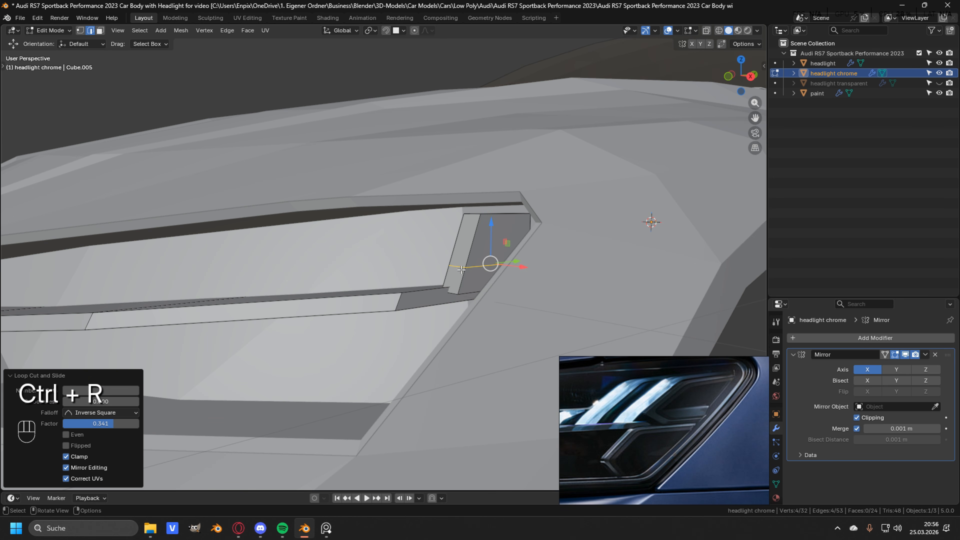
Move the front edge of the block's new loop cut about 0.043 m forward along Y
key(2)
click(456, 265)
middle_drag(455, 265, 507, 272)
drag(511, 269, 476, 267)
mouse_move(476, 267)
middle_down()
mouse_move(445, 266)
mouse_move(484, 261)
middle_up()
shift+middle_drag(483, 261, 473, 241)
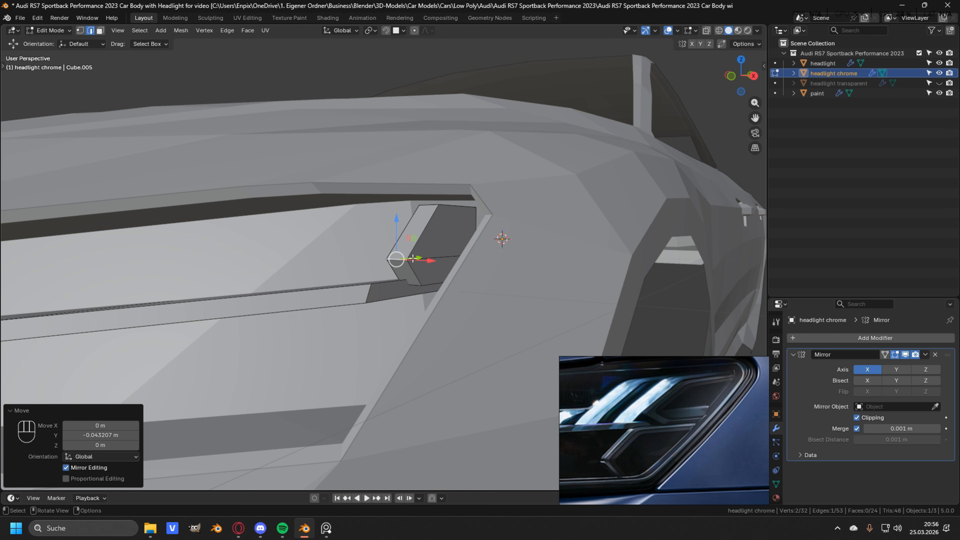
Select the entire linked block and scale it to about 0.868 along X
middle_drag(503, 261, 539, 246)
click(525, 276)
key(l)
key(s)
key(x)
click(523, 245)
middle_drag(523, 245, 302, 260)
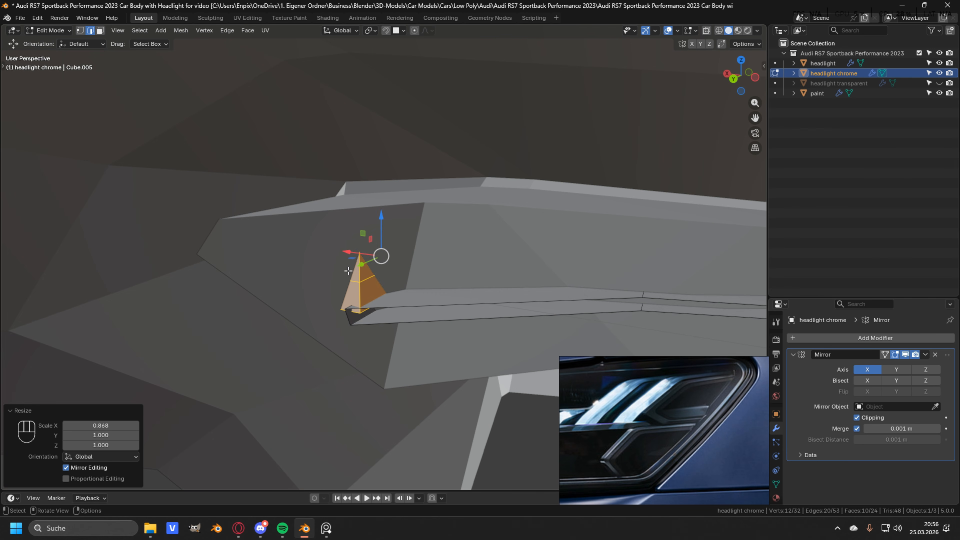
Move the block's two rear faces about 0.157 m backward along Y and delete them
key(3)
click(356, 274)
shift+click(354, 295)
middle_drag(392, 279, 361, 280)
key(g)
key(y)
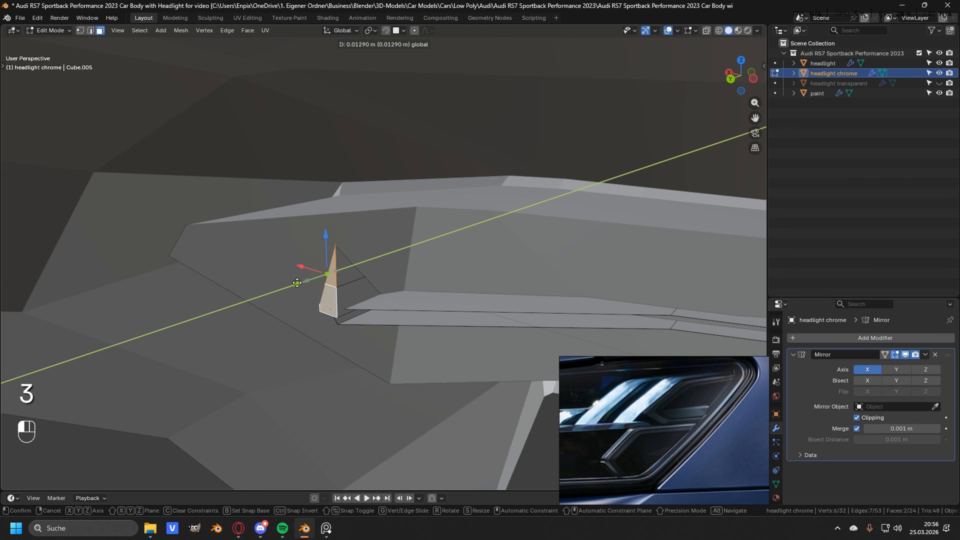
click(290, 319)
key(x)
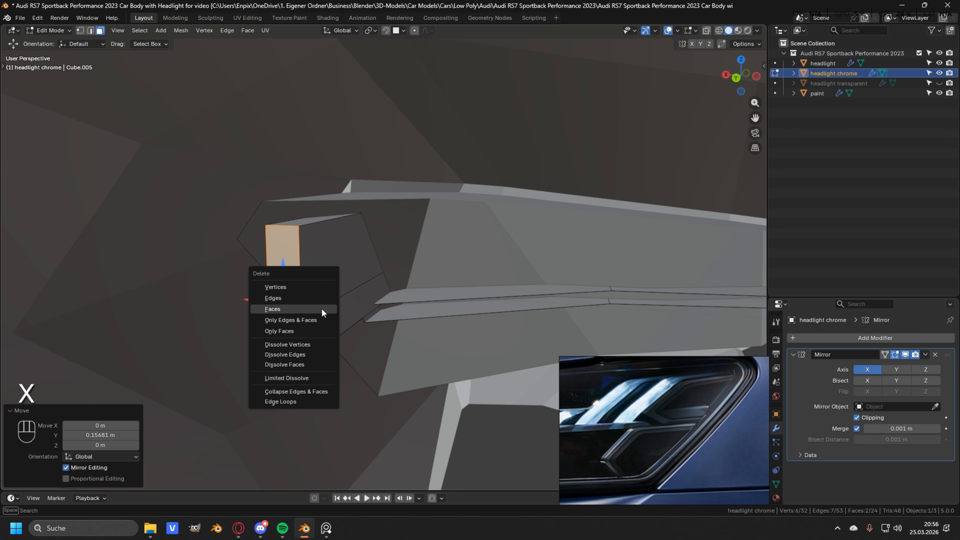
click(322, 310)
middle_drag(321, 311, 417, 231)
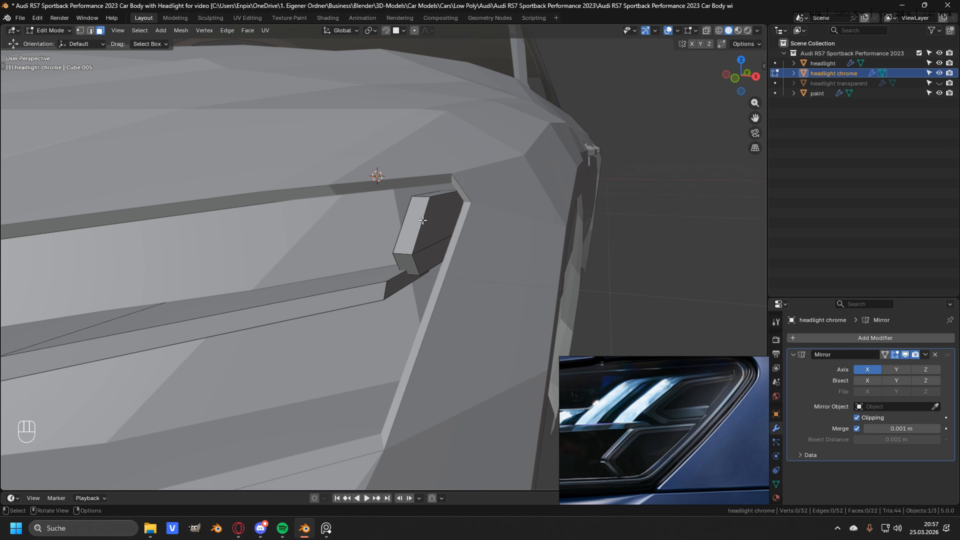
Select only the linked corner block and move it about 0.014 m outward along X
key(l)
middle_drag(424, 220, 345, 228)
scroll(345, 228, down, 6)
key(a)
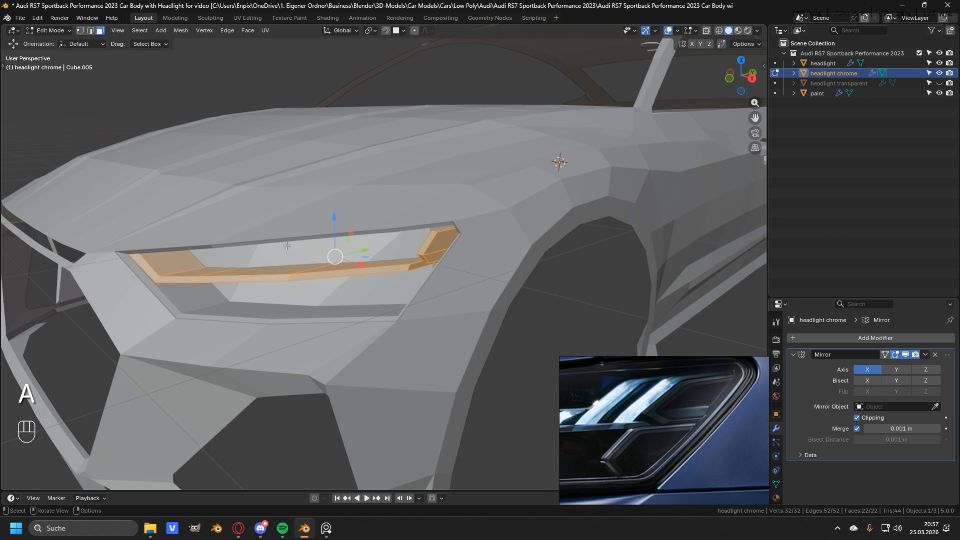
key(ctrl+z)
middle_drag(342, 254, 495, 249)
scroll(453, 254, up, 3)
scroll(495, 249, up, 3)
drag(495, 249, 508, 249)
middle_drag(509, 249, 488, 305)
Show the headlight transparent object temporarily to check the block's fit behind the lens, and hide it again
click(939, 83)
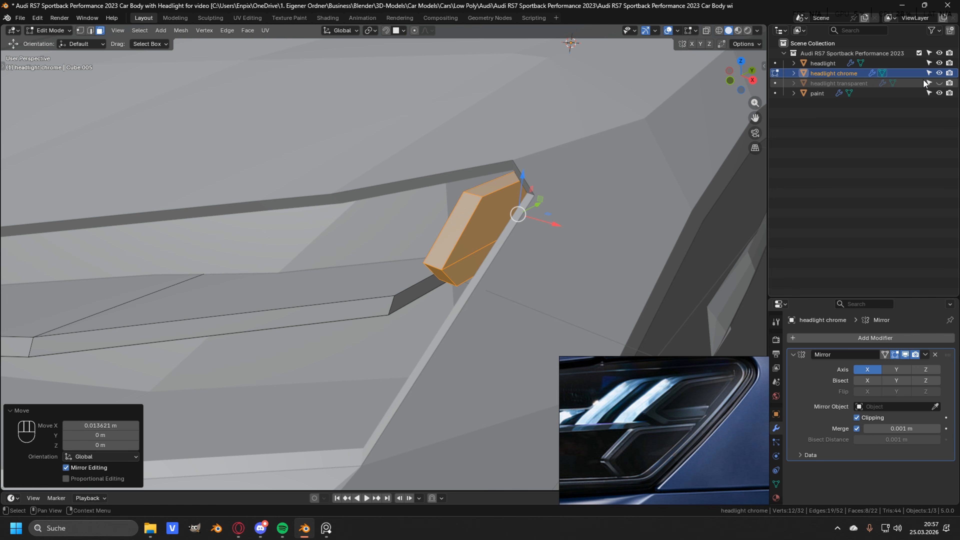
mouse_move(559, 212)
middle_down()
mouse_move(597, 191)
mouse_move(567, 206)
middle_up()
shift+middle_drag(551, 214, 508, 261)
click(939, 83)
middle_drag(508, 261, 568, 210)
scroll(674, 409, down, 4)
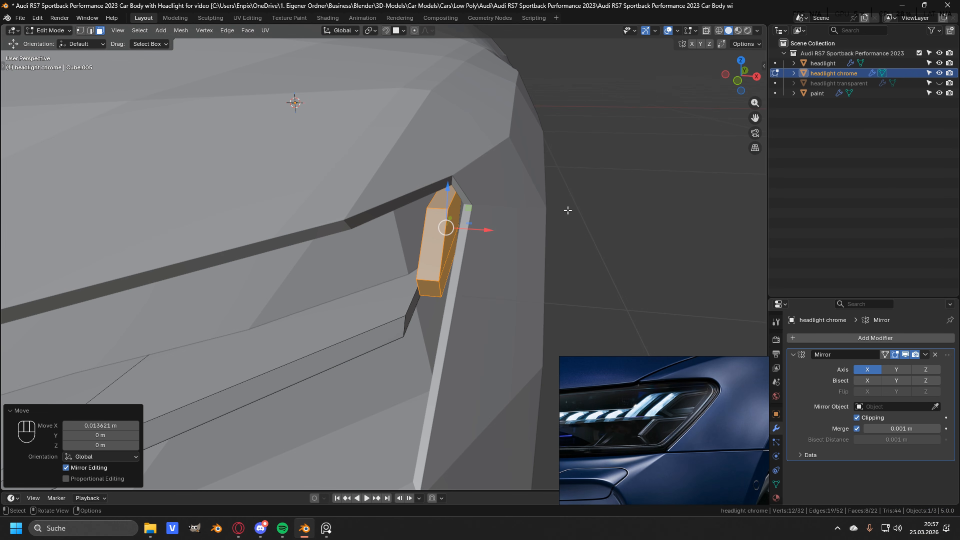
Rotate the corner block about -7.4° around Z and check its position against the transparent lens
key(r)
key(z)
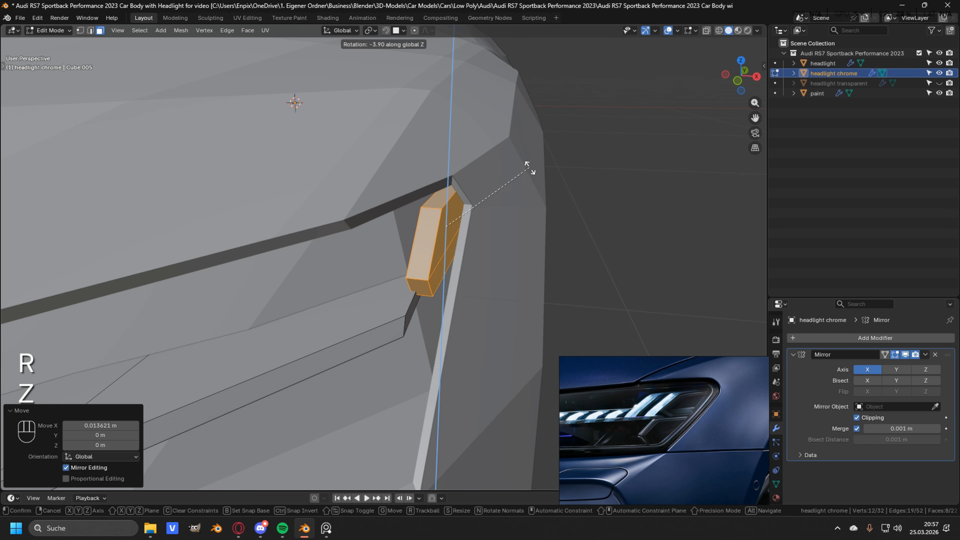
click(533, 175)
middle_drag(532, 176, 440, 169)
click(939, 83)
middle_drag(529, 205, 469, 227)
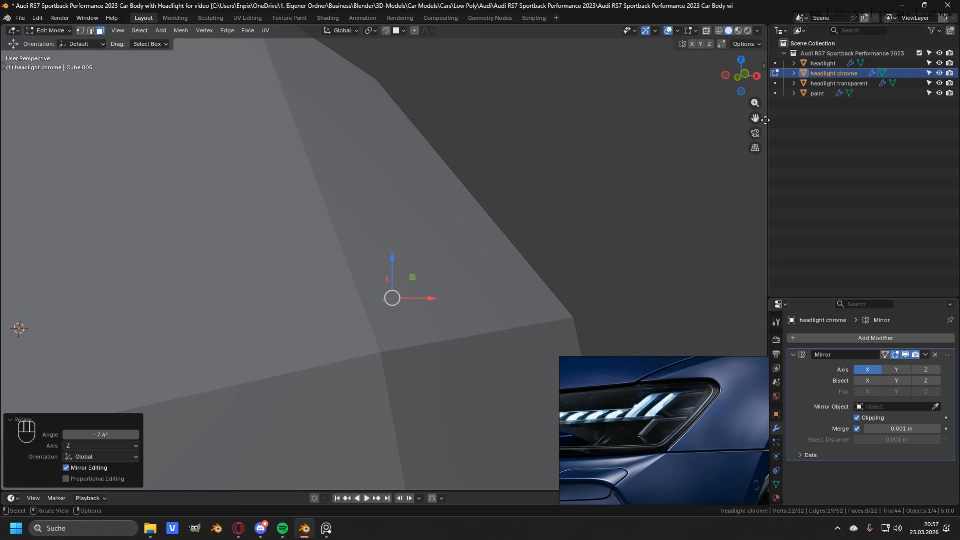
click(940, 73)
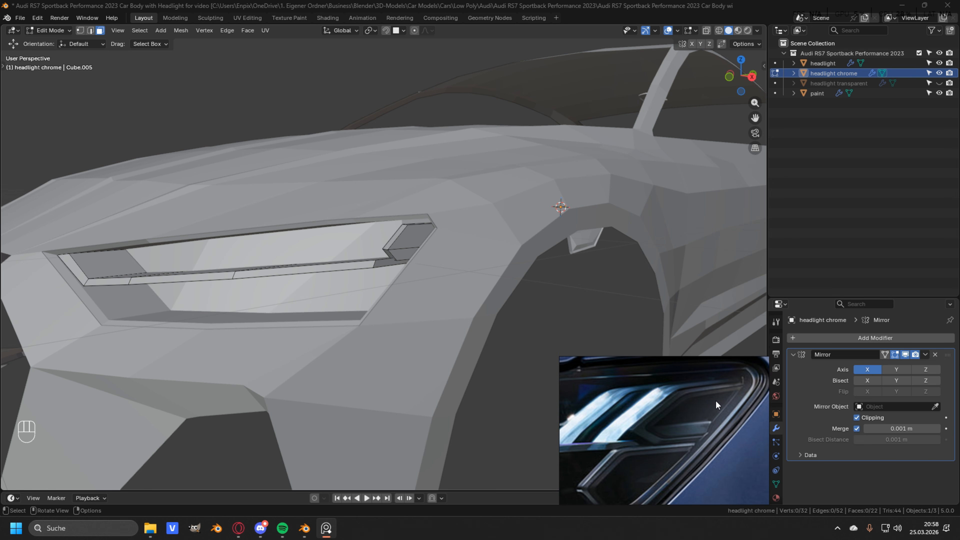
Select the four faces on the corner block's inner and outer sides and inset them about 0.015 m
middle_drag(491, 289, 416, 264)
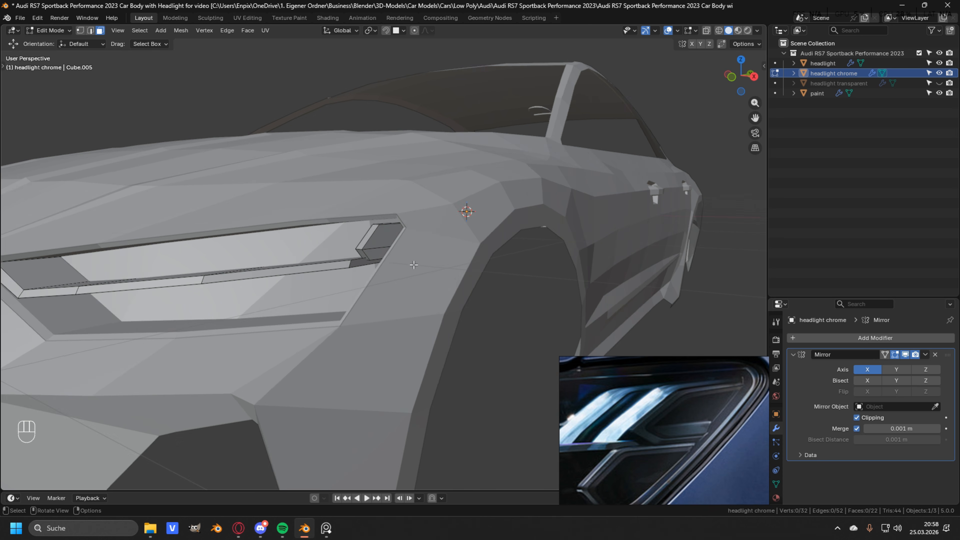
scroll(354, 232, up, 4)
middle_drag(362, 232, 433, 288)
middle_drag(433, 289, 561, 279)
key(3)
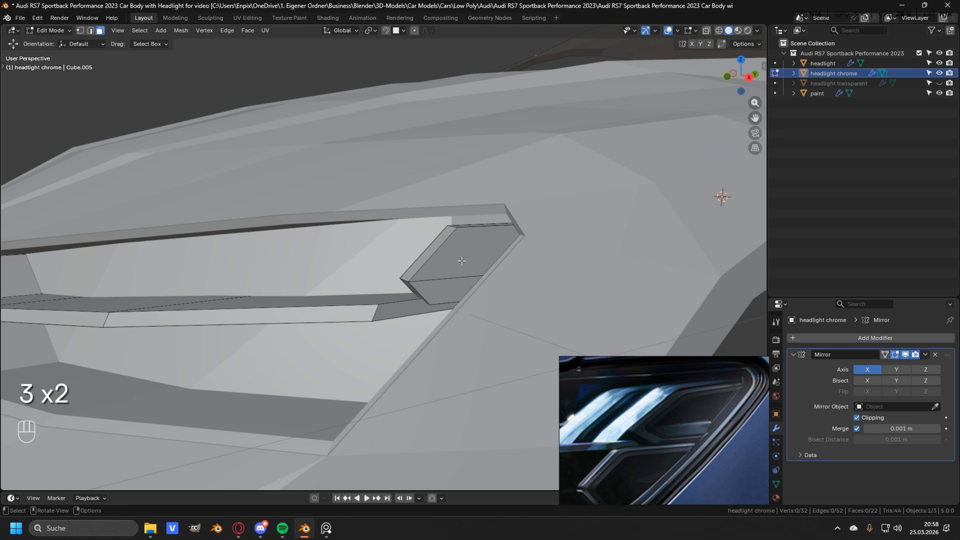
middle_drag(466, 285, 469, 294)
shift+click(459, 297)
middle_drag(460, 297, 459, 266)
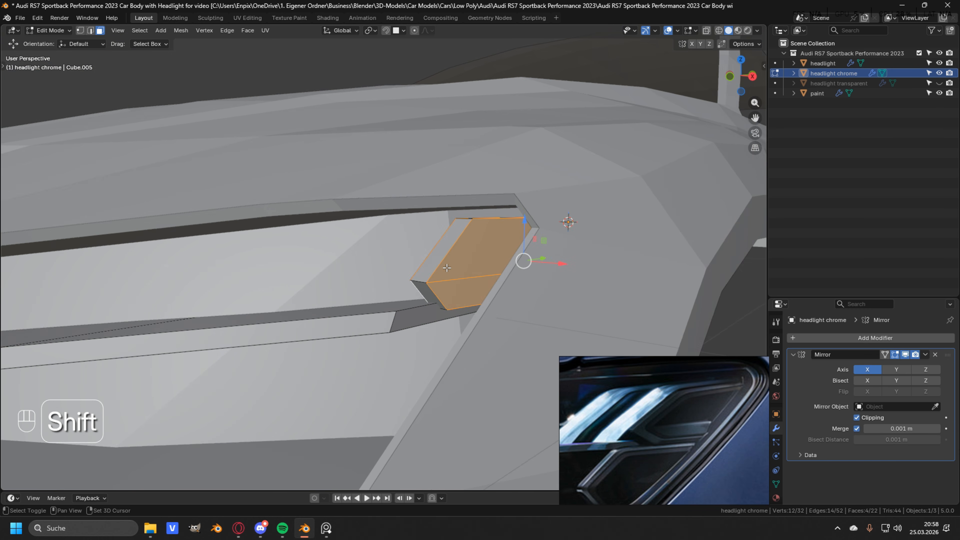
shift+middle_drag(692, 252, 640, 249)
scroll(641, 249, up, 2)
key(i)
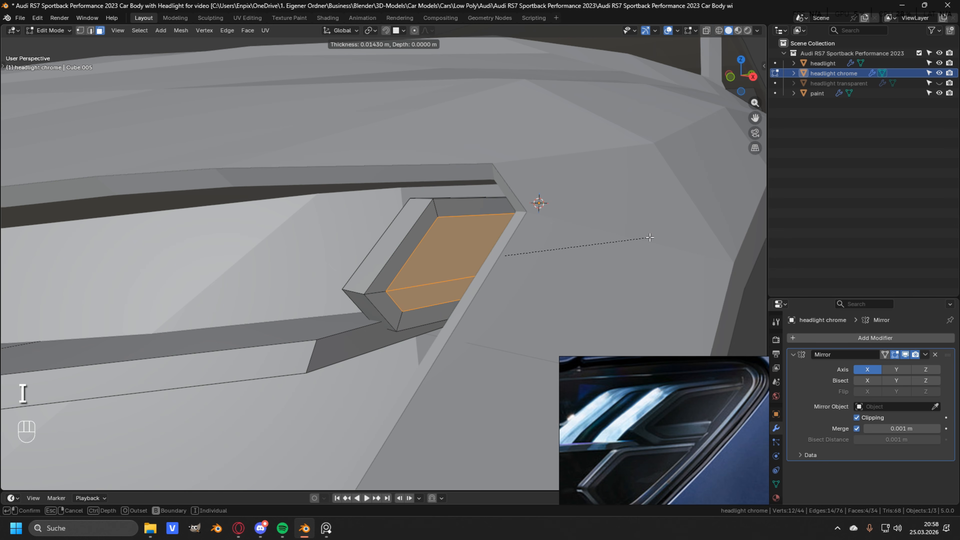
click(648, 237)
Separate the block's inset side faces into their own object and return to Object Mode
middle_drag(648, 237, 525, 253)
middle_drag(321, 253, 368, 244)
middle_drag(488, 254, 432, 258)
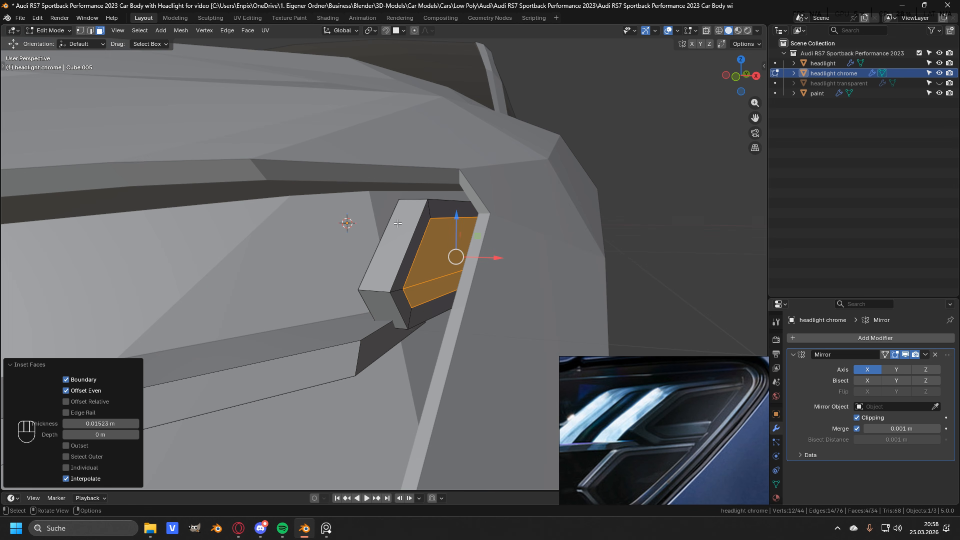
key(p)
click(450, 240)
middle_drag(449, 240, 468, 237)
key(Tab)
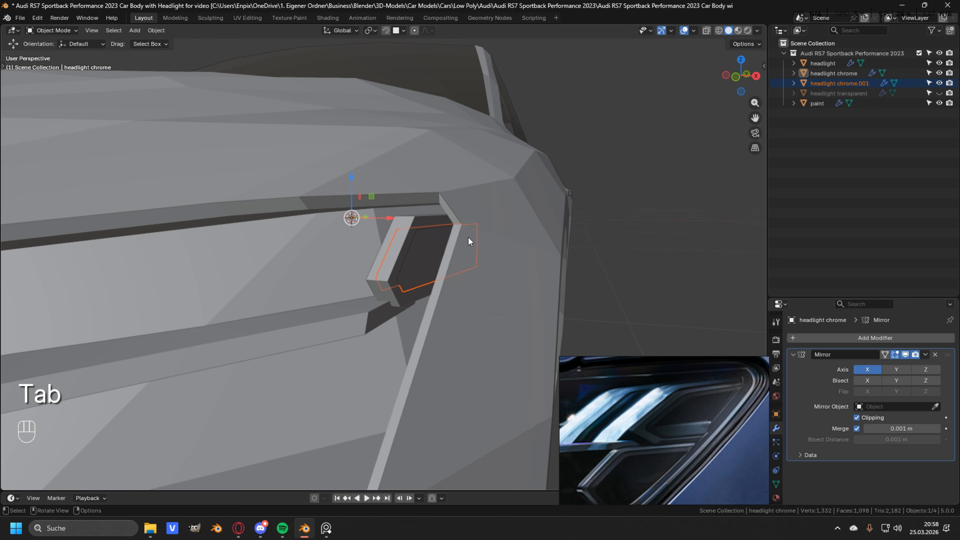
Rename the separated headlight chrome.001 object as "headlight black"
click(847, 84)
key(F2)
key(BackSpace)
key(BackSpace)
key(BackSpace)
key(BackSpace)
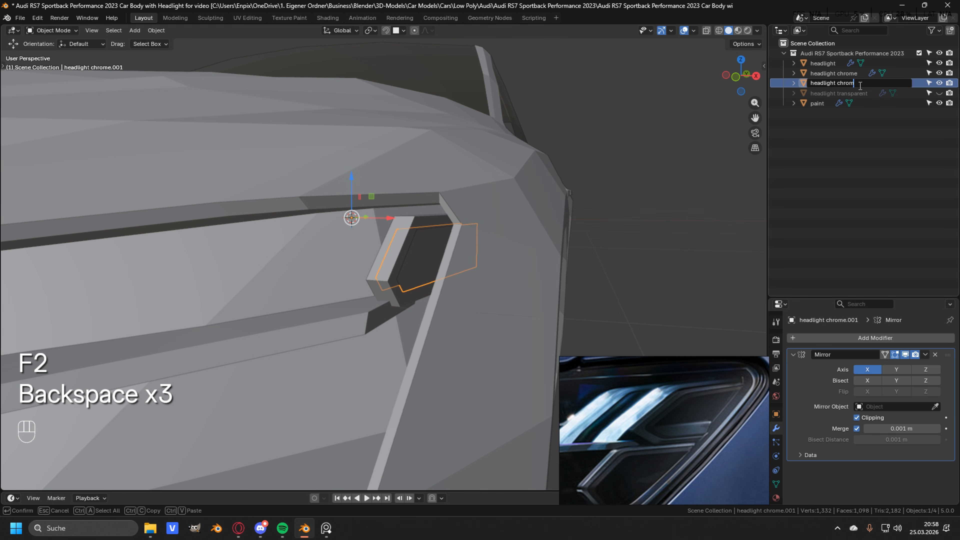
text(bla)
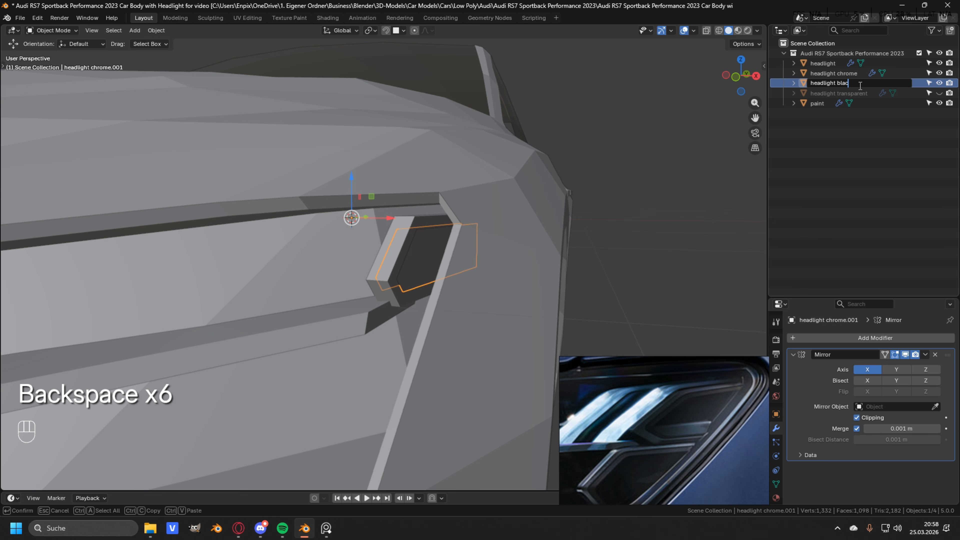
text(ck)
key(Return)
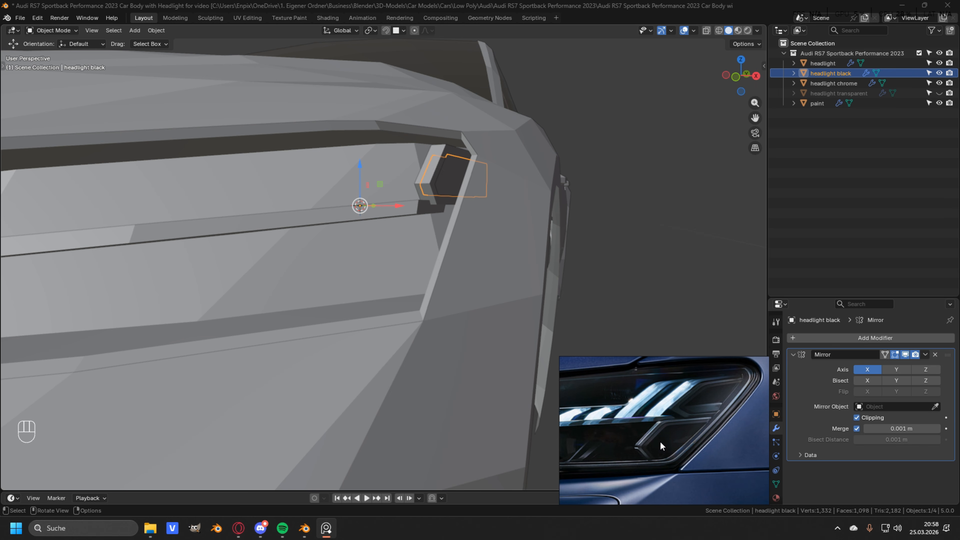
Select the headlight black and headlight chrome objects together and enter Edit Mode on both
scroll(552, 177, up, 2)
middle_drag(537, 170, 496, 172)
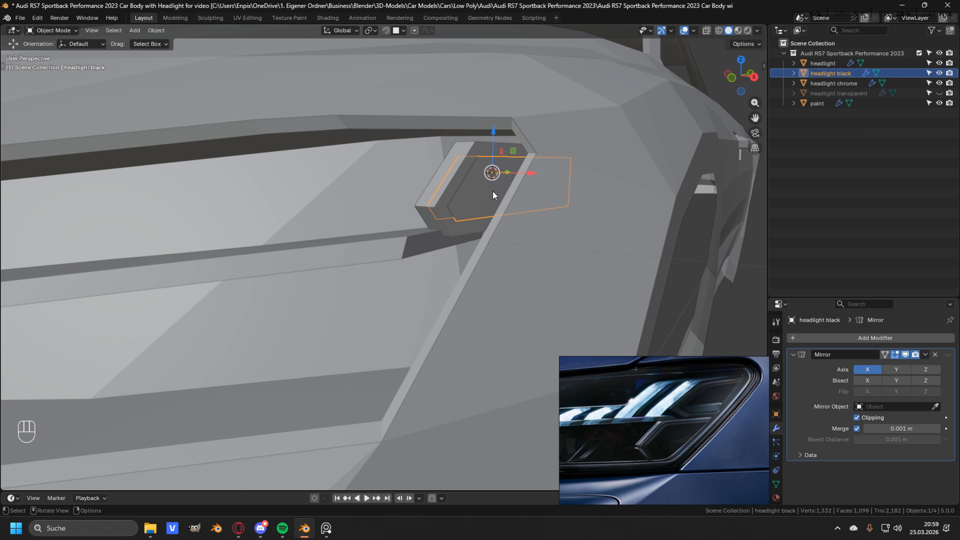
shift+click(438, 200)
mouse_move(505, 187)
middle_down()
mouse_move(489, 190)
mouse_move(497, 203)
mouse_move(468, 198)
mouse_move(419, 231)
mouse_move(402, 211)
mouse_move(418, 223)
mouse_move(362, 225)
middle_up()
key(Tab)
Select all linked parts of the corner block and duplicate them straight down along Z, below the divider strip
key(l)
key(l)
key(l)
key(z)
mouse_move(427, 221)
middle_down()
mouse_move(409, 226)
mouse_move(468, 234)
middle_up()
key(z)
mouse_move(469, 235)
shift+middle_down()
mouse_move(423, 215)
mouse_move(468, 212)
shift+middle_up()
scroll(427, 219, down, 5)
key(KP_1)
scroll(485, 214, up, 3)
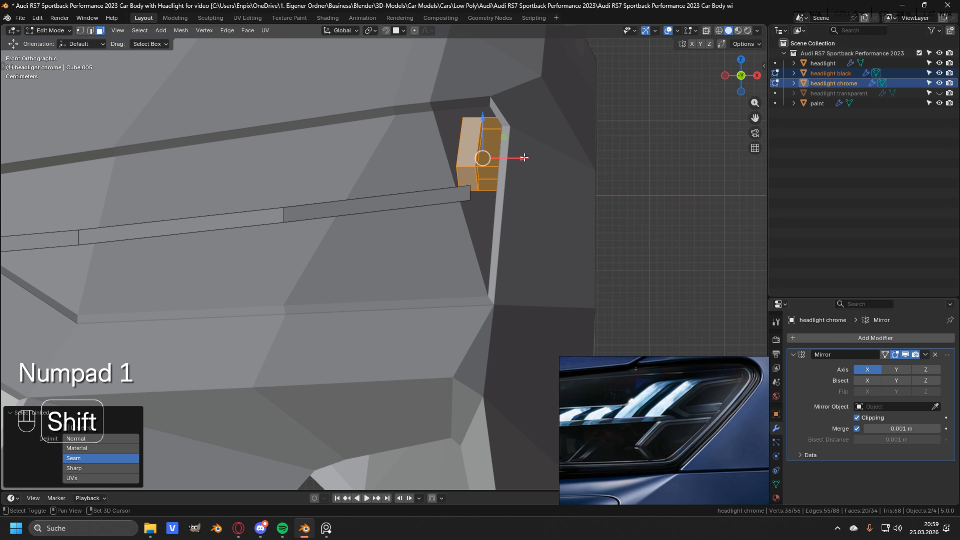
shift+middle_drag(518, 157, 523, 168)
key(shift+d)
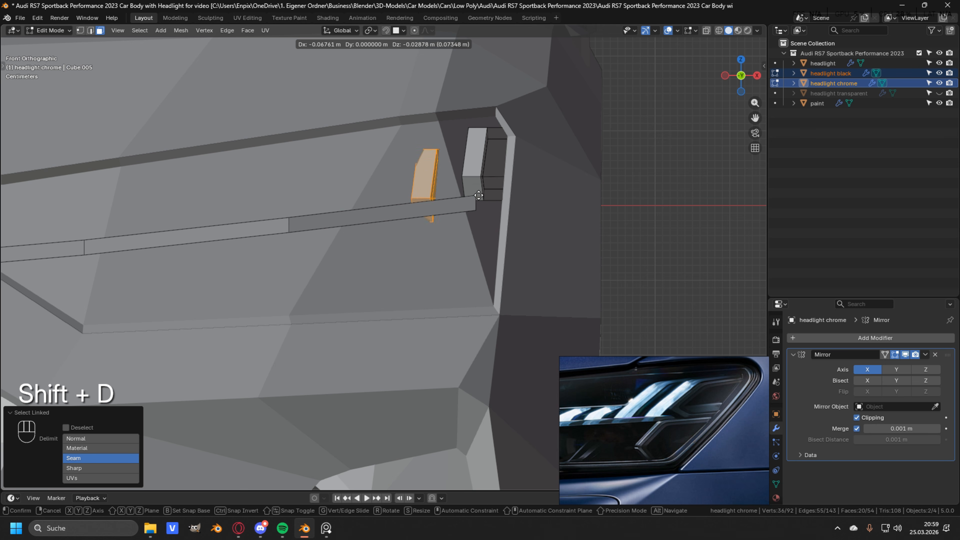
key(z)
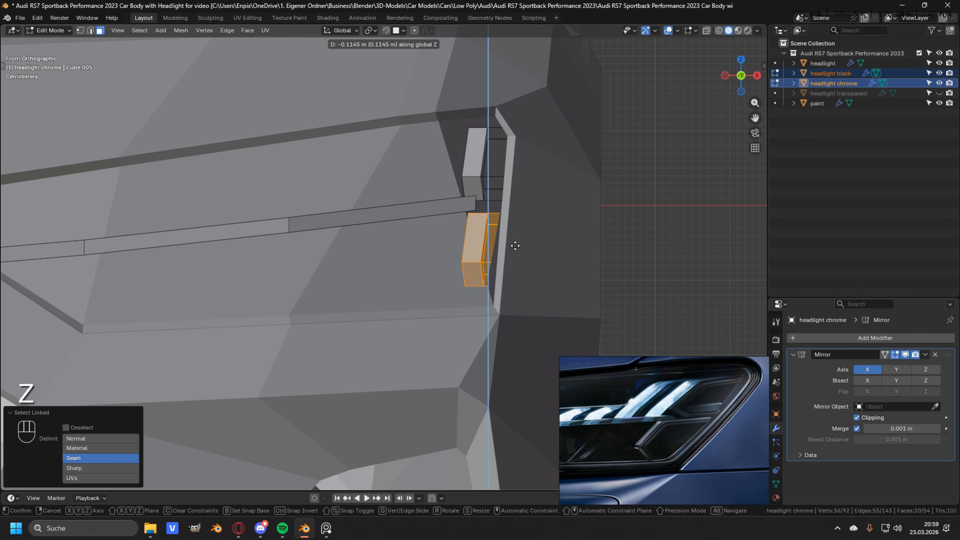
click(521, 262)
Move the duplicated lower block about -0.13 m along Y and check its fit against the headlight transparent object
middle_drag(520, 262, 527, 197)
key(g)
key(y)
click(456, 281)
click(939, 94)
middle_drag(412, 242, 487, 227)
scroll(596, 208, up, 3)
scroll(487, 227, down, 5)
click(940, 93)
middle_drag(508, 170, 550, 163)
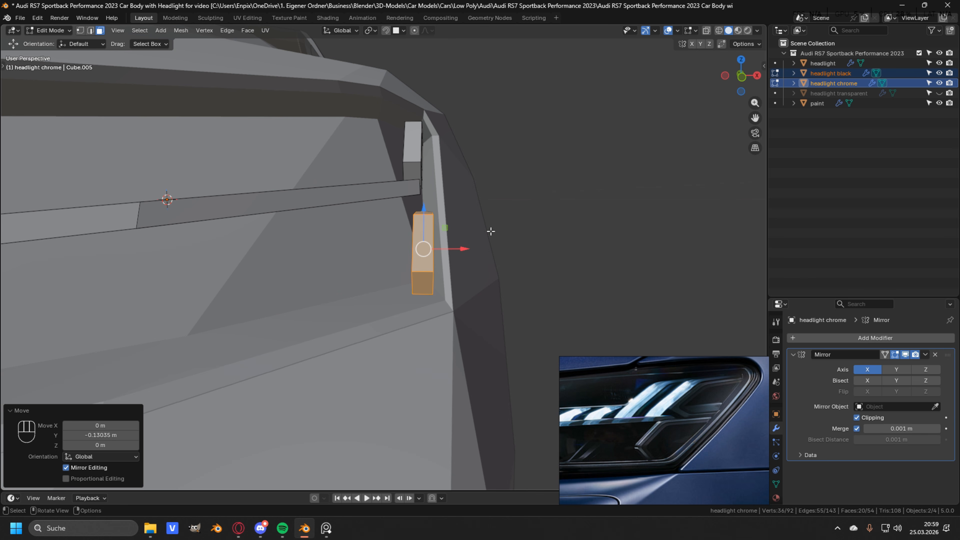
Shift the lower block about -0.016 m along X and check it behind the temporarily shown transparent lens
middle_drag(493, 227, 477, 237)
drag(474, 244, 461, 245)
middle_drag(460, 245, 467, 220)
scroll(436, 219, down, 3)
click(939, 93)
mouse_move(523, 210)
middle_down()
mouse_move(471, 202)
mouse_move(449, 222)
mouse_move(421, 218)
mouse_move(521, 199)
middle_up()
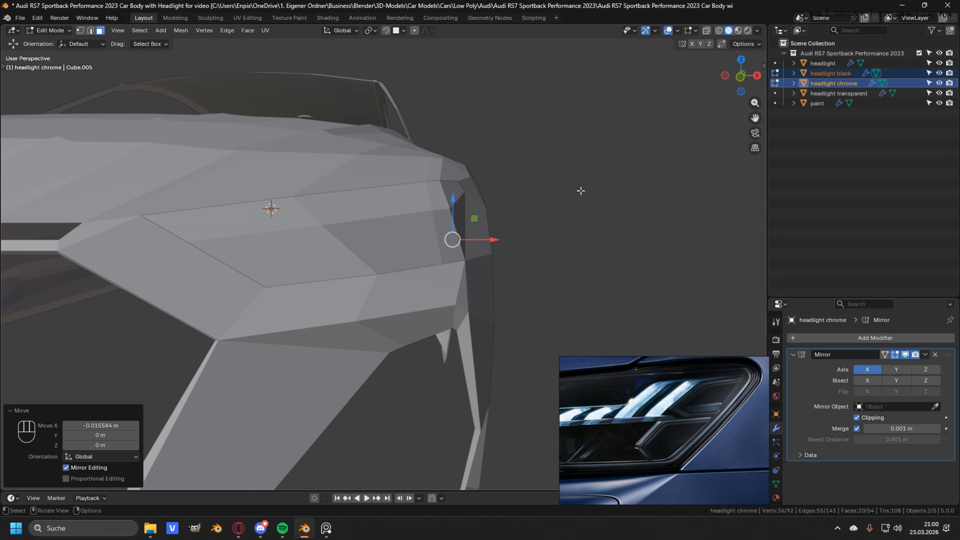
click(939, 93)
mouse_move(604, 196)
middle_down()
mouse_move(587, 204)
mouse_move(613, 206)
middle_up()
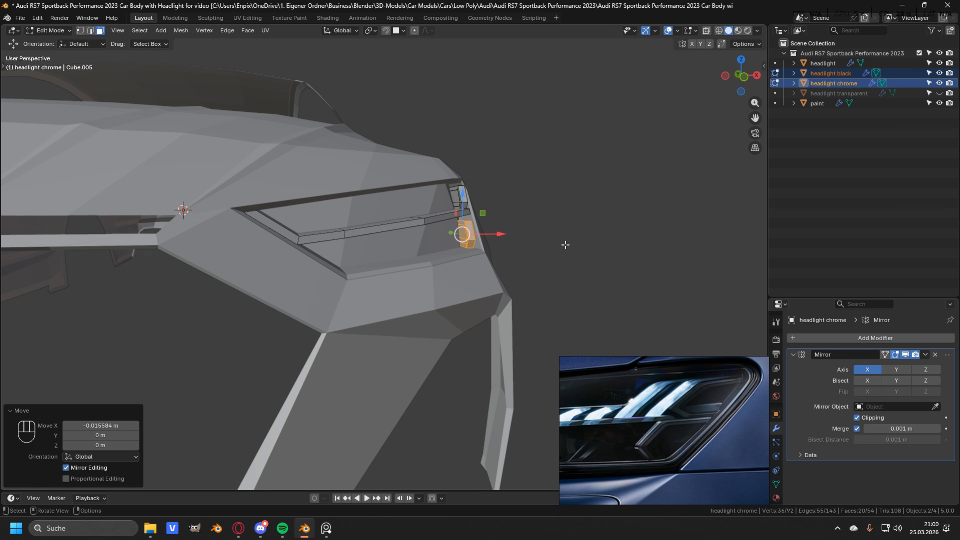
Return to Object Mode, deselect everything and compare the two corner blocks with the reference photo
key(Tab)
middle_drag(572, 242, 581, 266)
key(alt+a)
middle_drag(677, 264, 461, 265)
scroll(458, 244, up, 3)
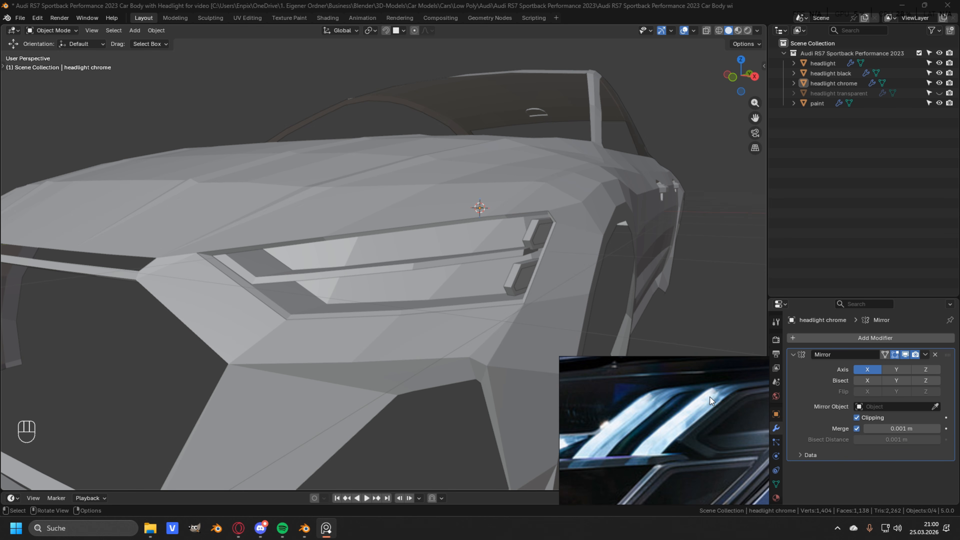
Add a 2 m mesh cube to the scene at the origin
scroll(719, 390, down, 5)
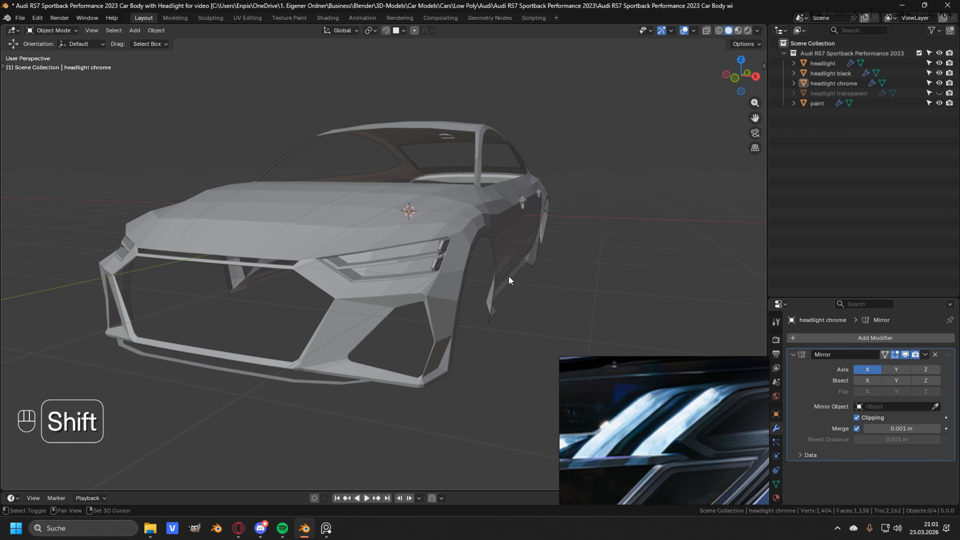
key(shift+a)
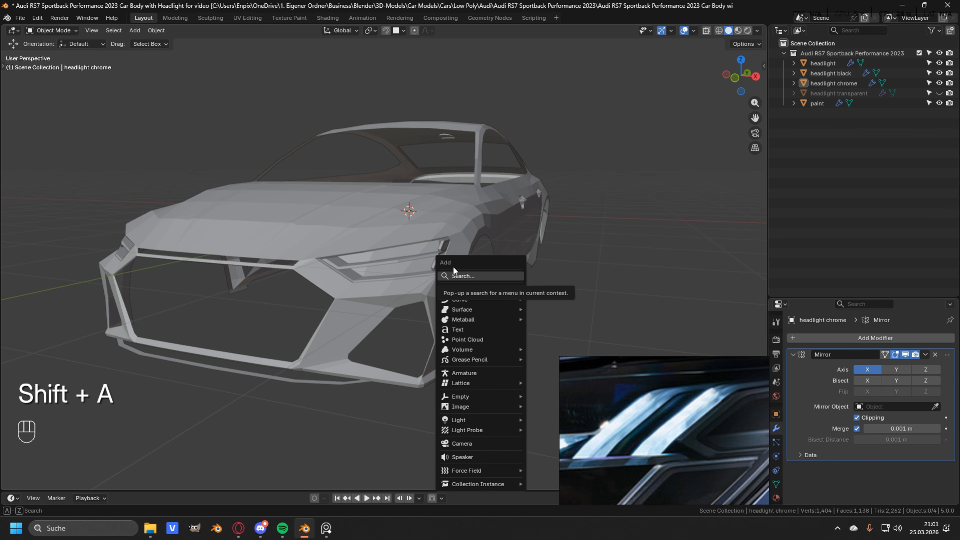
mouse_move(467, 288)
click(552, 299)
middle_drag(420, 234, 405, 190)
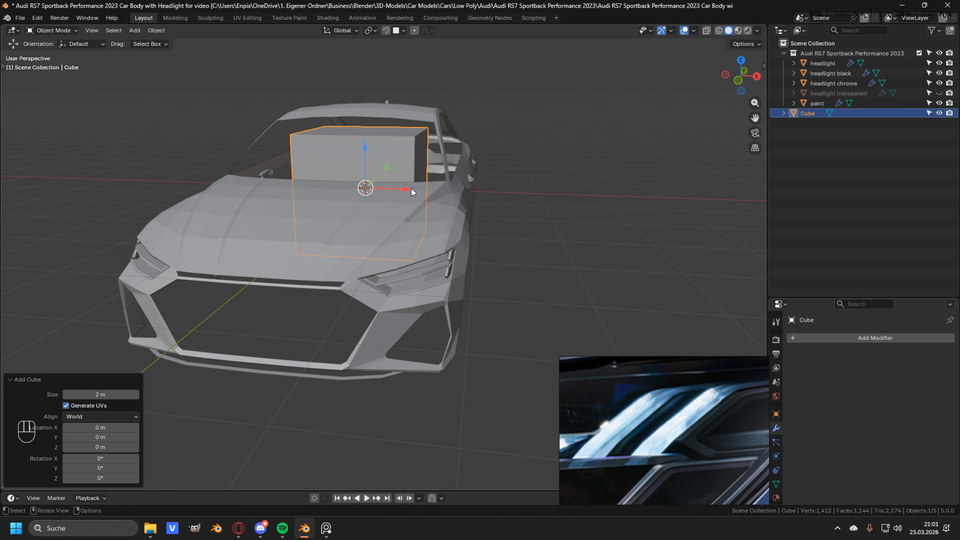
Enter Edit Mode on the cube and move it sideways along X and about -4.42 m along Y to the headlight
key(Tab)
drag(408, 189, 480, 191)
middle_drag(480, 191, 610, 188)
drag(621, 186, 352, 287)
middle_drag(352, 287, 632, 227)
Scale the cube down uniformly to 0.077, and in the front view narrow it to 0.275 along X
key(s)
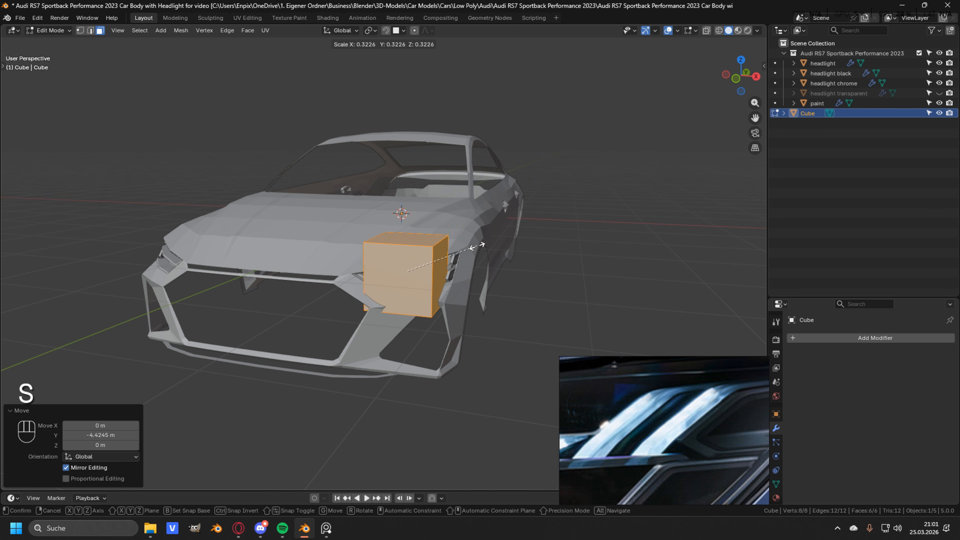
click(440, 260)
key(KP_1)
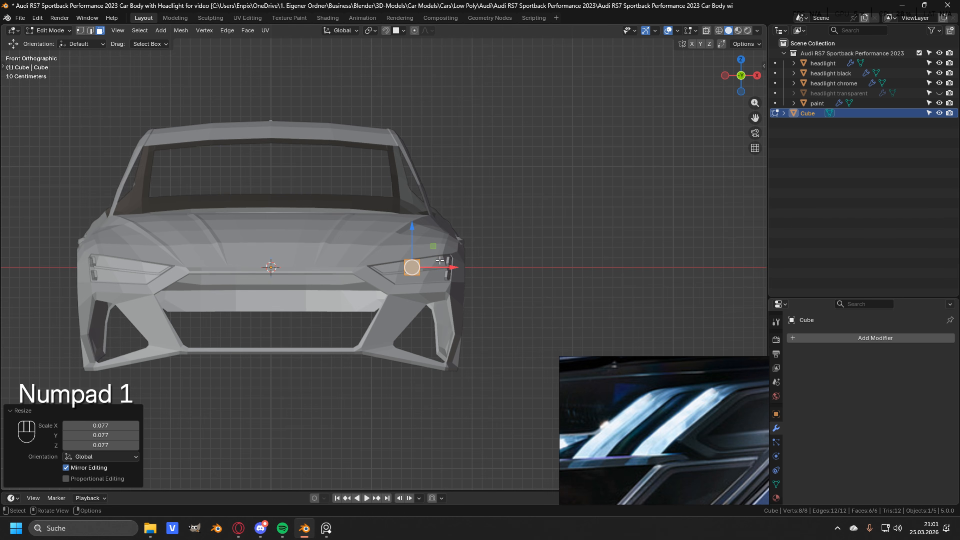
scroll(434, 264, up, 5)
scroll(468, 245, up, 4)
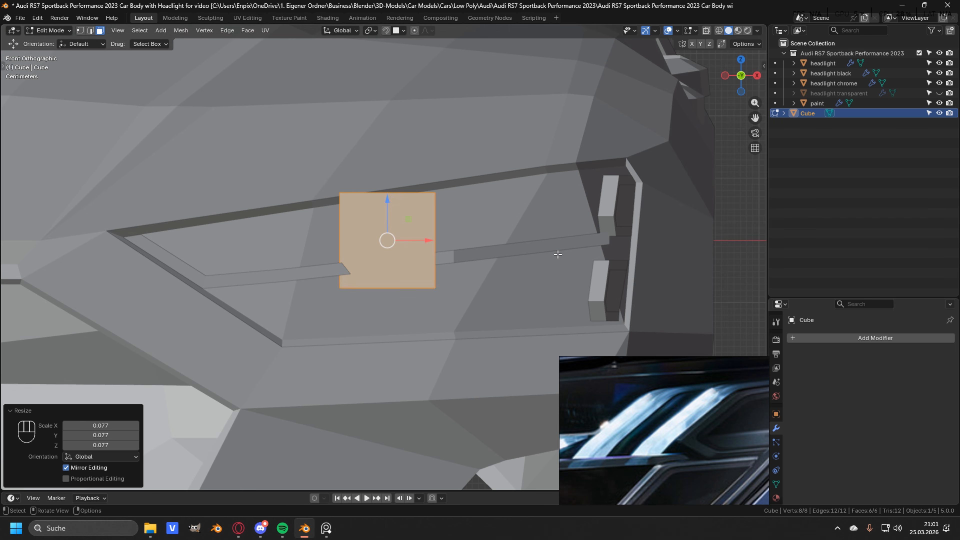
key(s)
key(x)
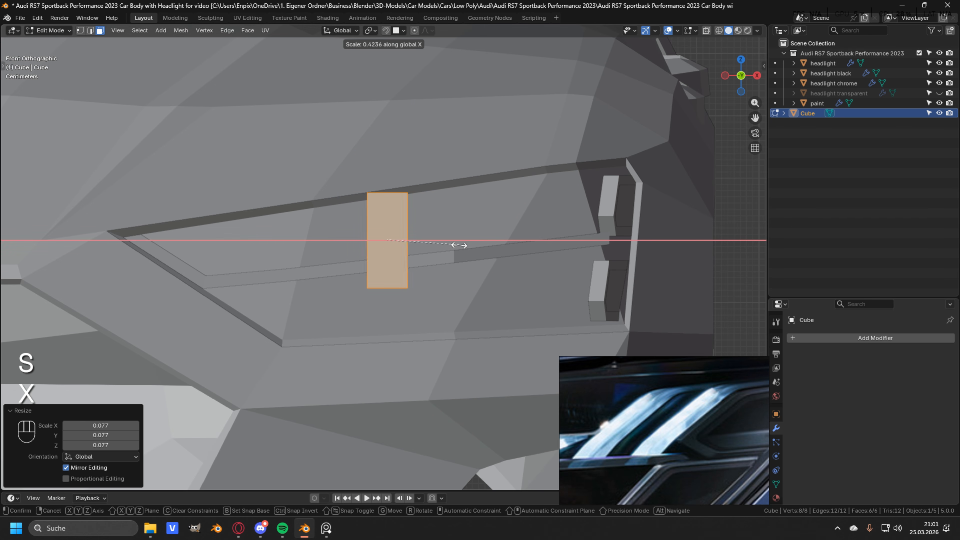
click(431, 245)
Place the narrow cube beside the upper corner block and fit it by shortening it along Z and scaling X by 0.935
key(g)
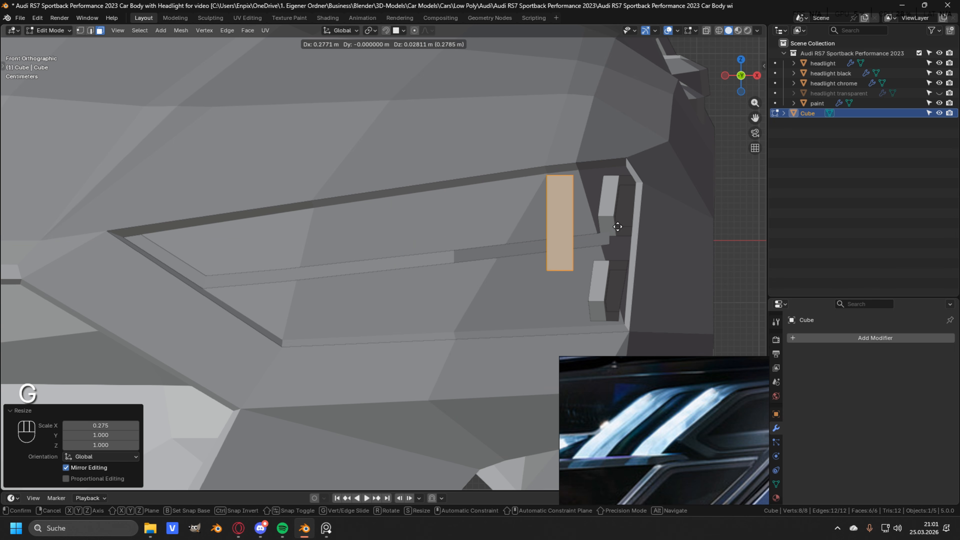
click(619, 221)
shift+middle_drag(715, 213, 623, 234)
key(s)
key(z)
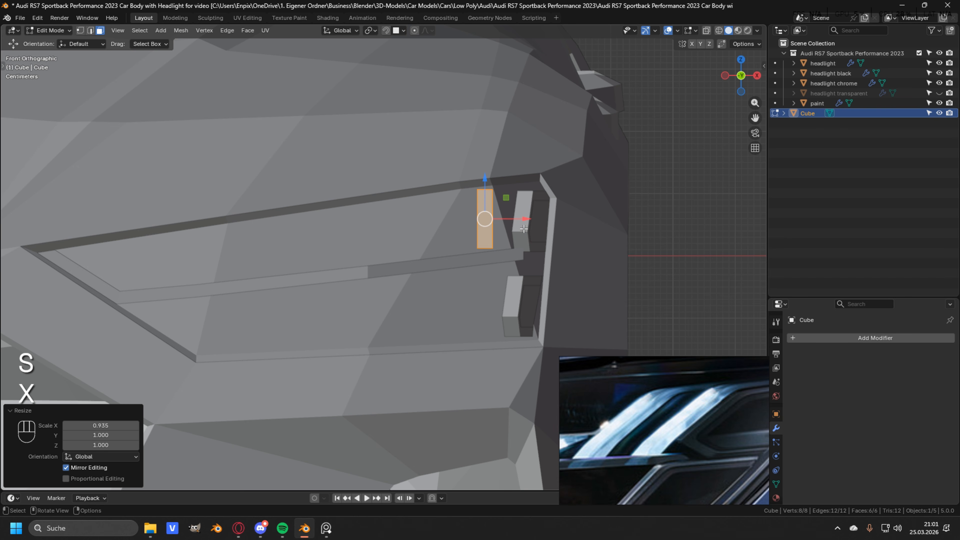
Move the narrow cube back along Y into the headlight housing, close to the upper corner block
middle_drag(527, 221, 378, 260)
key(g)
key(y)
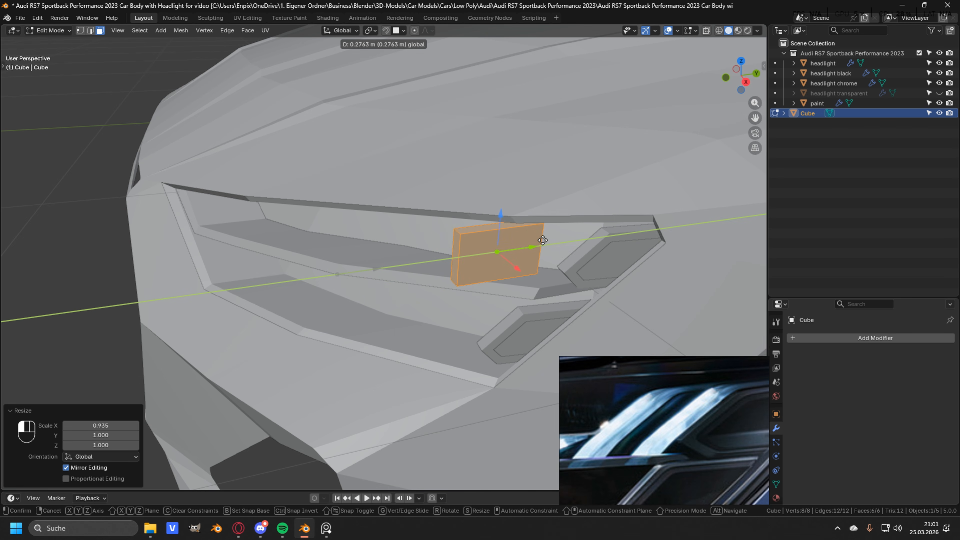
click(562, 239)
Delete the cube's unneeded faces, keeping only the narrow front face, and select that face
middle_drag(563, 239, 528, 207)
click(528, 208)
middle_drag(597, 213, 332, 249)
click(296, 254)
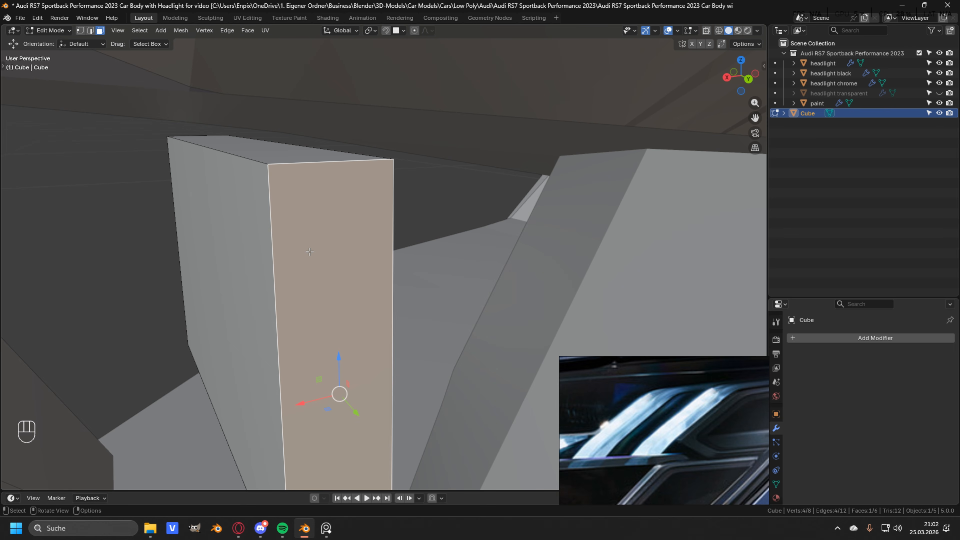
key(x)
click(269, 230)
middle_drag(269, 230, 469, 182)
click(539, 151)
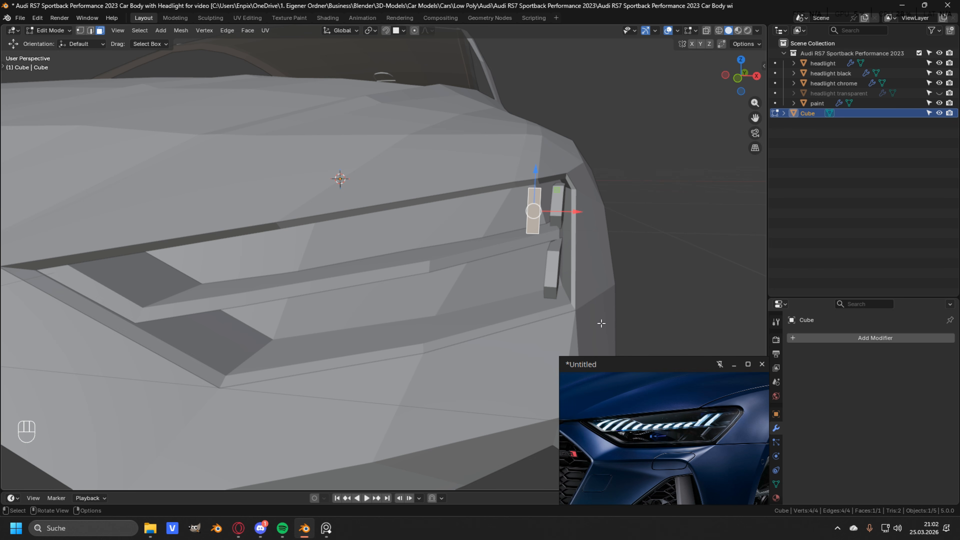
Switch to the front view with wireframe shading, framing the strip face and the headlight outline
key(KP_1)
scroll(590, 226, up, 2)
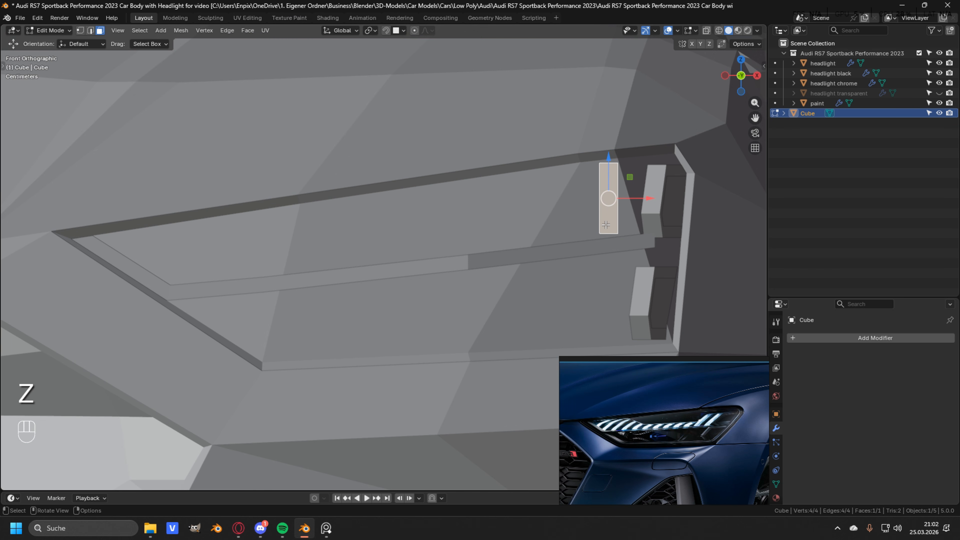
key(z)
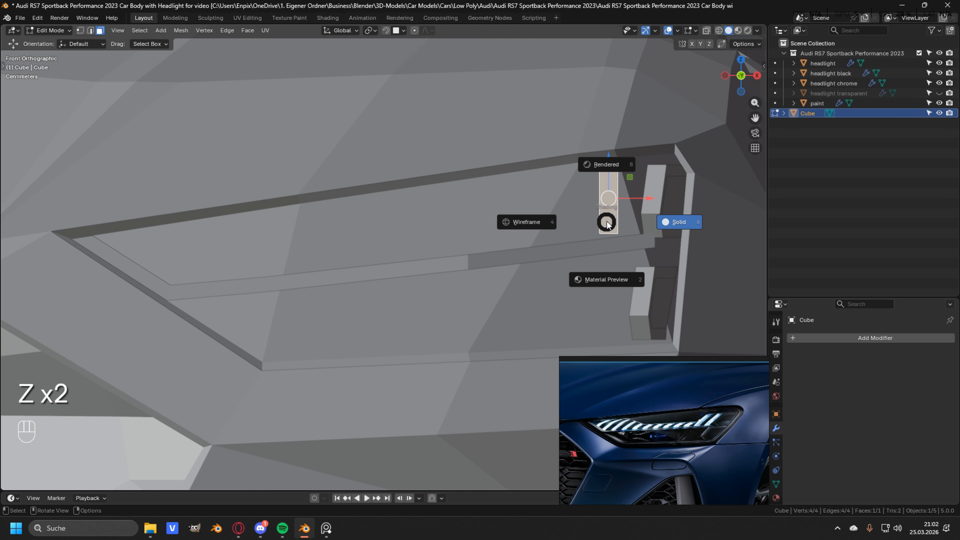
click(534, 221)
scroll(531, 216, down, 2)
scroll(550, 197, up, 1)
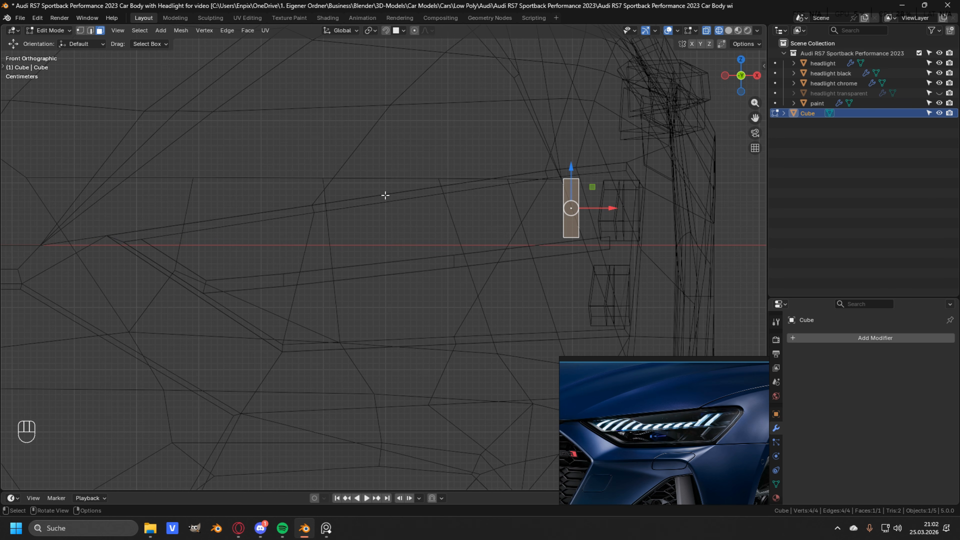
scroll(521, 222, up, 1)
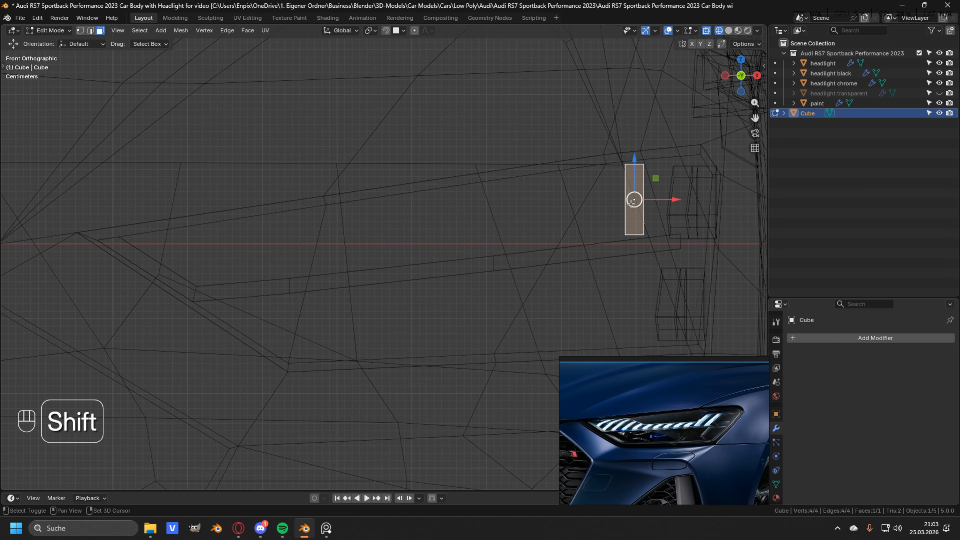
Try duplicating the strip face about -0.047 m along X and repeating the duplication to form a row across the headlight
key(shift+d)
key(x)
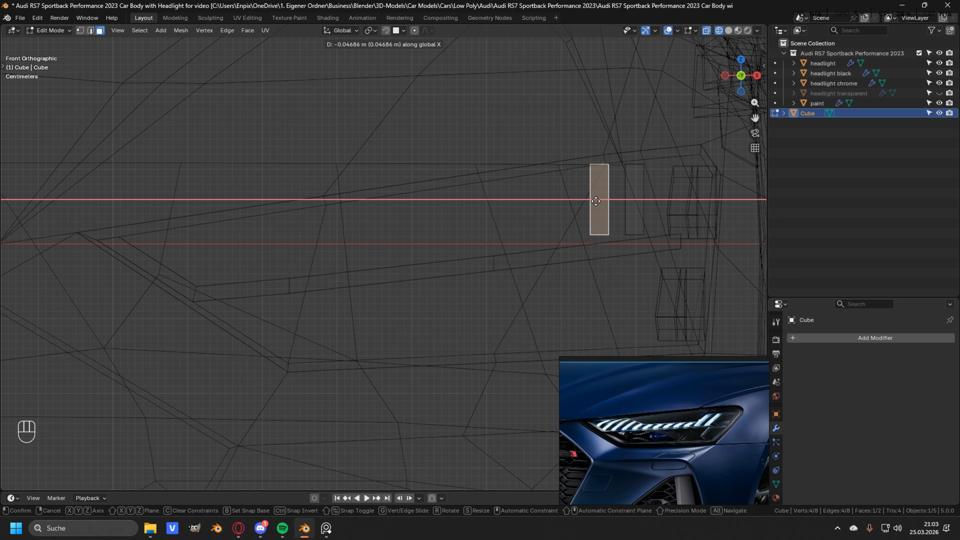
click(595, 201)
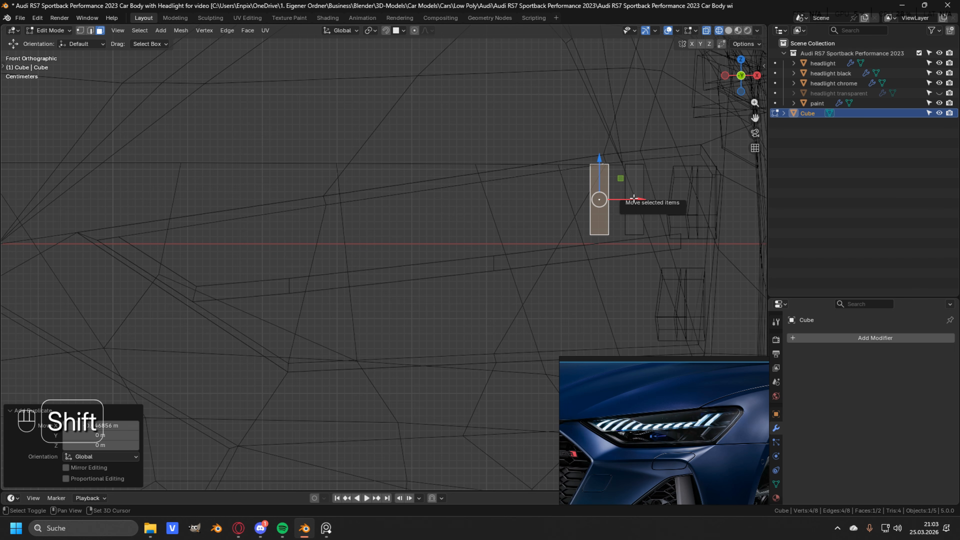
key(shift+r)
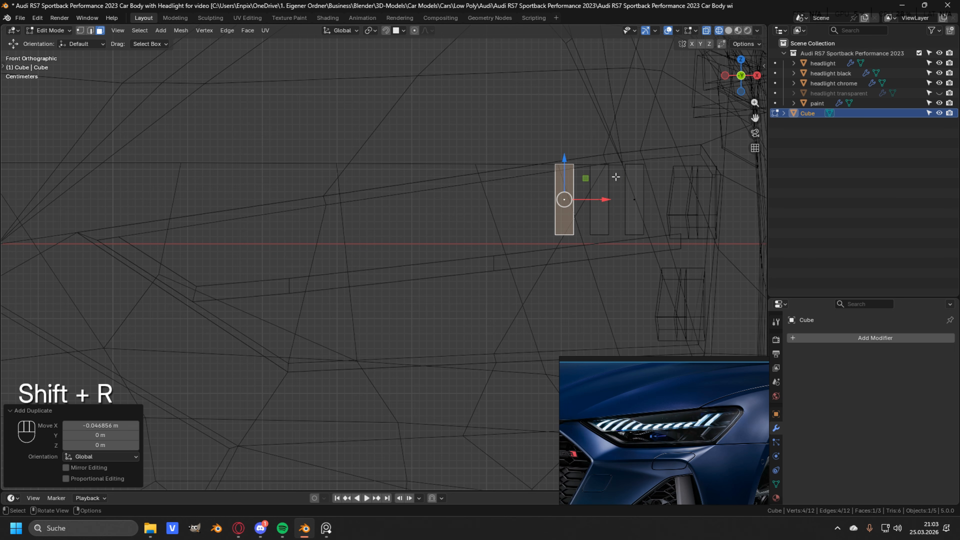
key(shift+r)
key(shift+r)
key(shift+r)
key(shift+r)
key(shift+r)
key(shift+r)
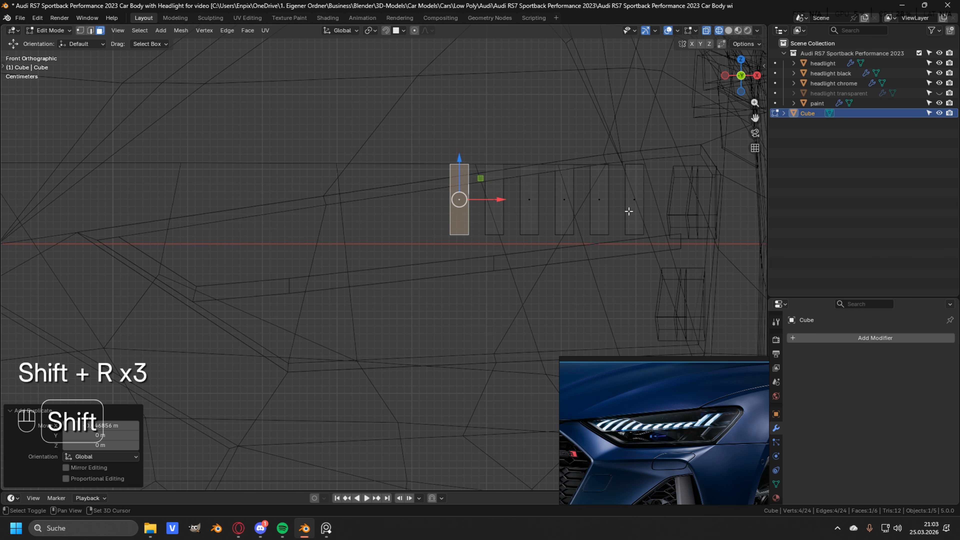
key(shift+r)
key(shift+r)
key(shift+r)
key(shift+r)
key(shift+r)
key(shift+r)
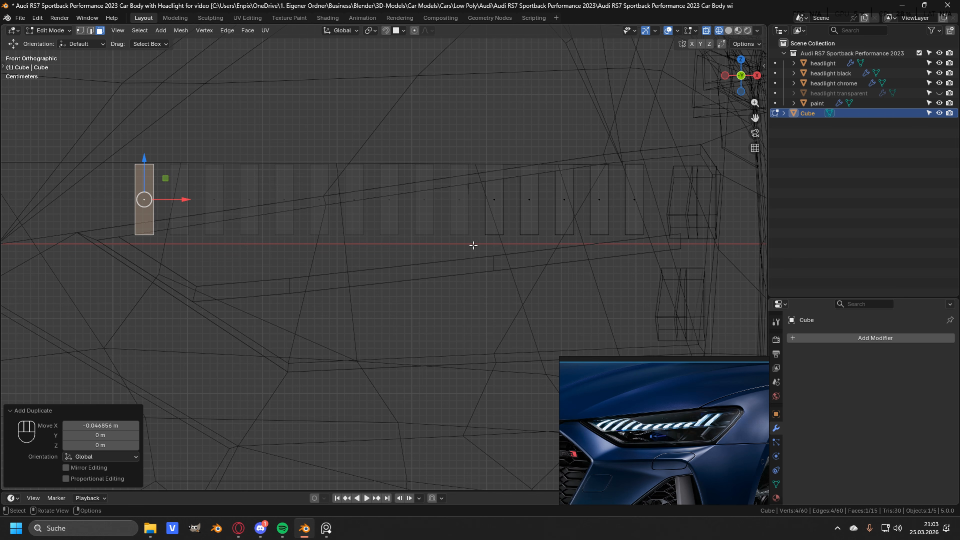
Undo all the strip duplicates, back to the single original face
key(ctrl+z)
key(ctrl+z)
key(ctrl+z)
key(ctrl+z)
key(ctrl+z)
key(ctrl+z)
key(ctrl+z)
key(ctrl+z)
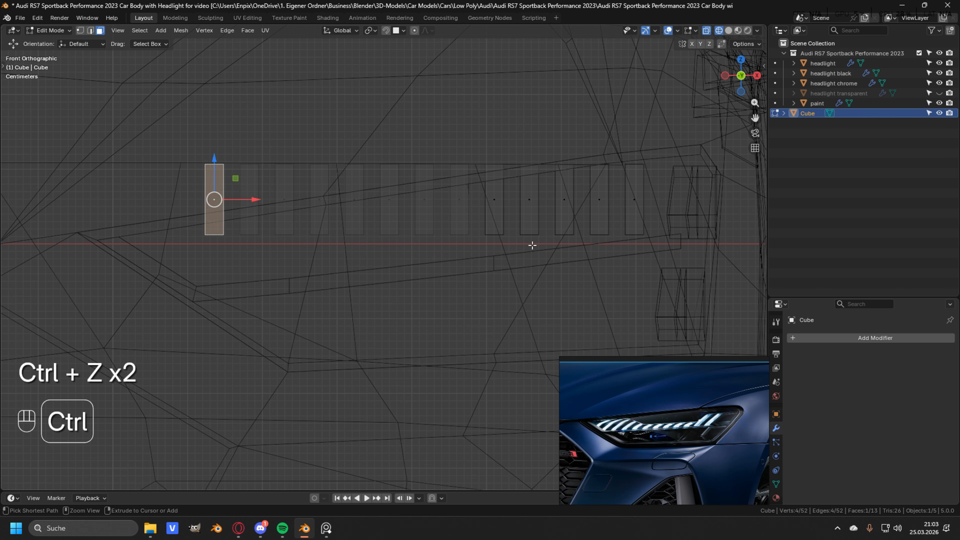
key(ctrl+z)
key(ctrl+z)
key(ctrl+z)
key(ctrl+z)
Widen the strip face along X by a factor of about 1.283
shift+middle_drag(698, 223, 619, 227)
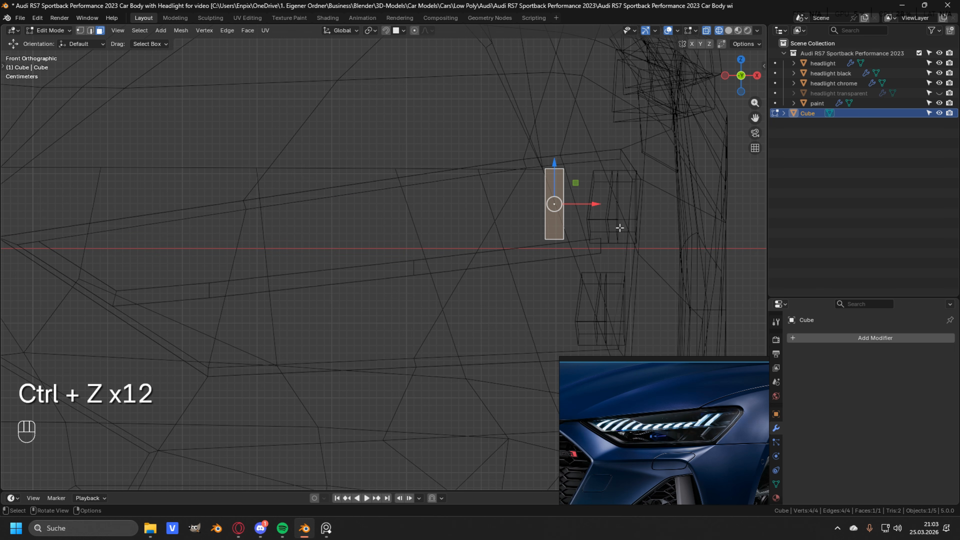
key(s)
key(x)
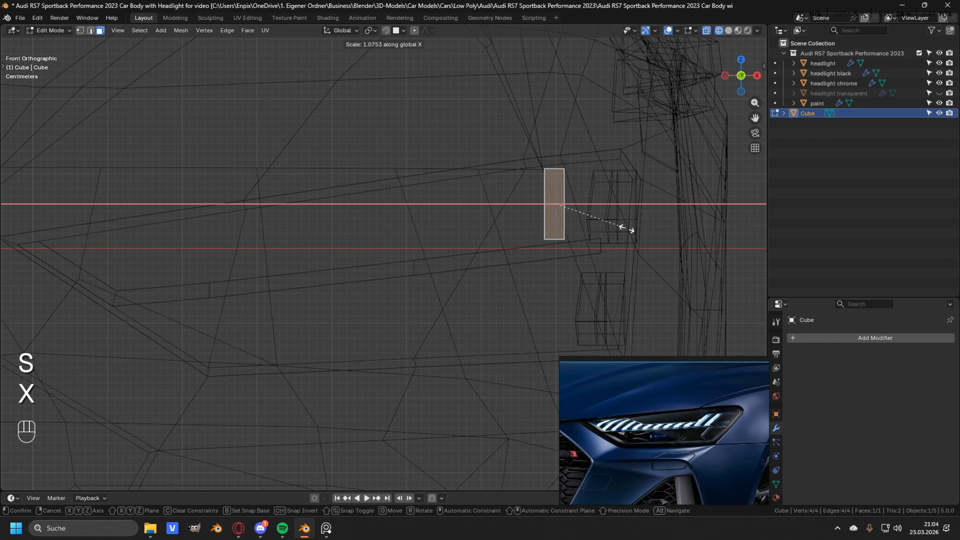
click(641, 230)
Duplicate the strip face about -0.063 m along X and repeat the duplication nine times to form a row across the headlight
shift+middle_drag(584, 231, 609, 229)
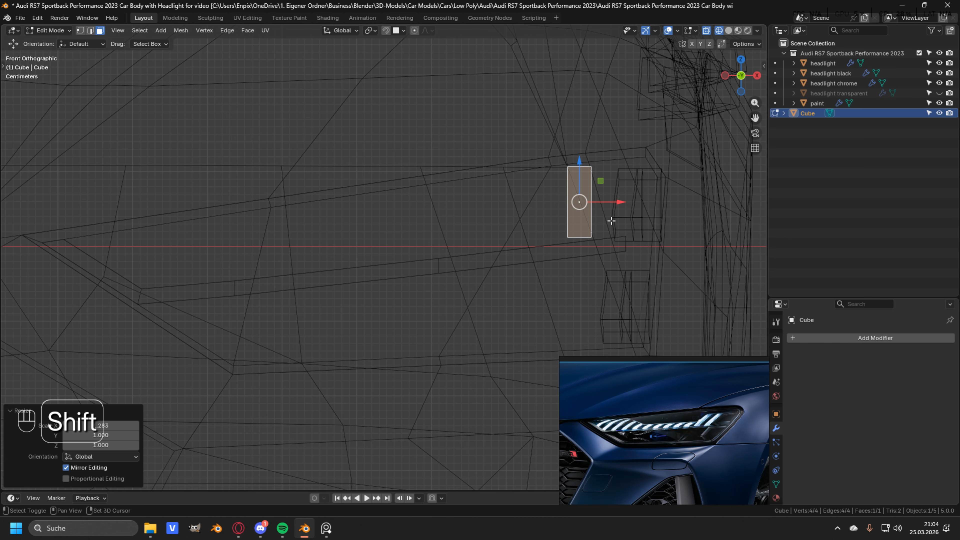
key(shift+d)
key(x)
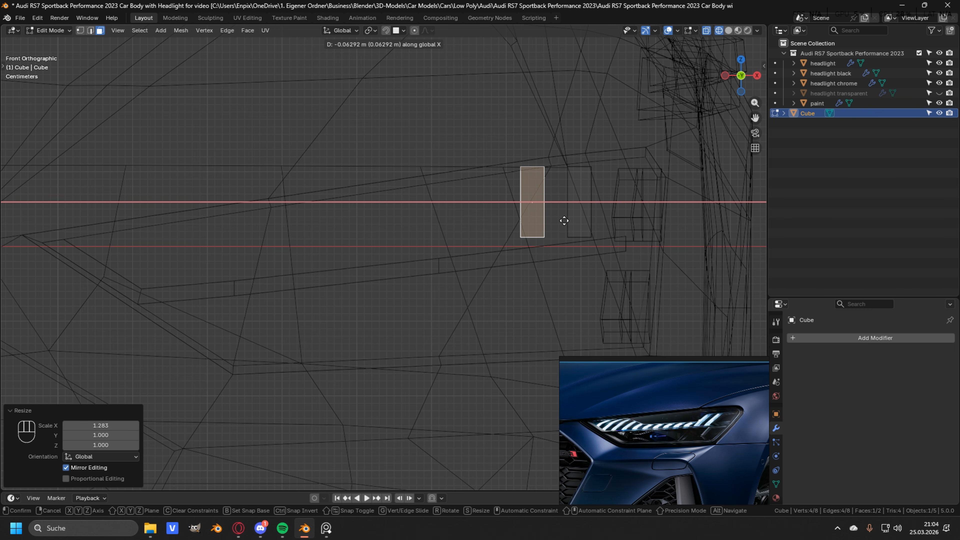
click(564, 220)
shift+middle_drag(564, 221, 617, 221)
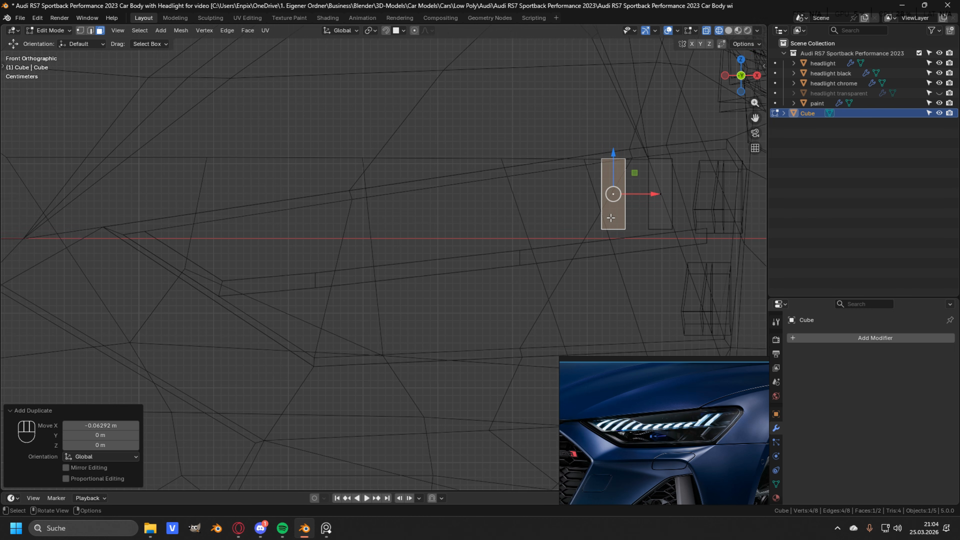
scroll(617, 222, down, 1)
key(shift+r)
key(shift+r)
key(shift+r)
key(shift+r)
key(shift+r)
key(shift+r)
key(shift+r)
key(shift+r)
key(shift+r)
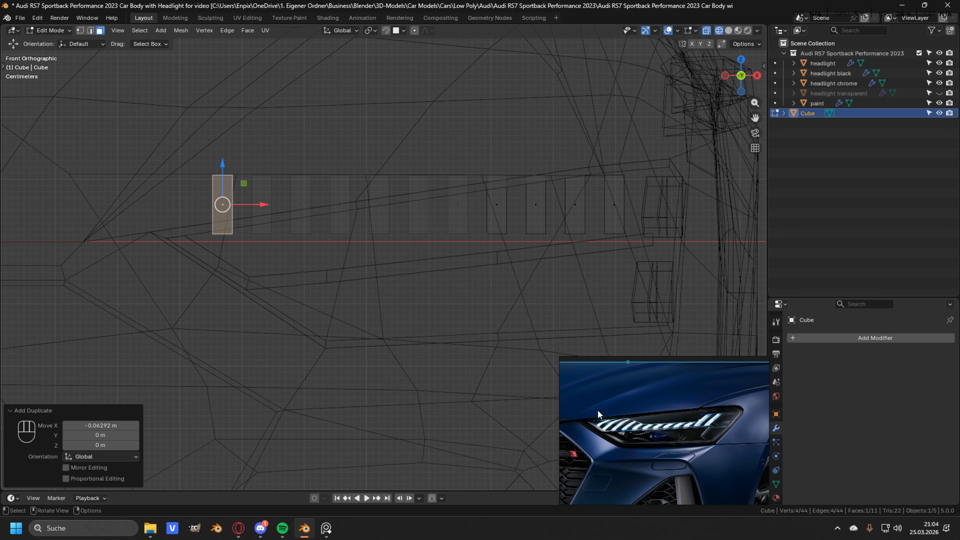
Switch to solid shading and compare the strip row with the headlight's light signature in the reference photo
mouse_move(540, 283)
middle_down()
mouse_move(407, 257)
mouse_move(525, 261)
mouse_move(435, 221)
mouse_move(419, 227)
middle_up()
key(z)
mouse_move(420, 227)
middle_down()
mouse_move(401, 218)
mouse_move(428, 229)
middle_up()
scroll(429, 229, up, 2)
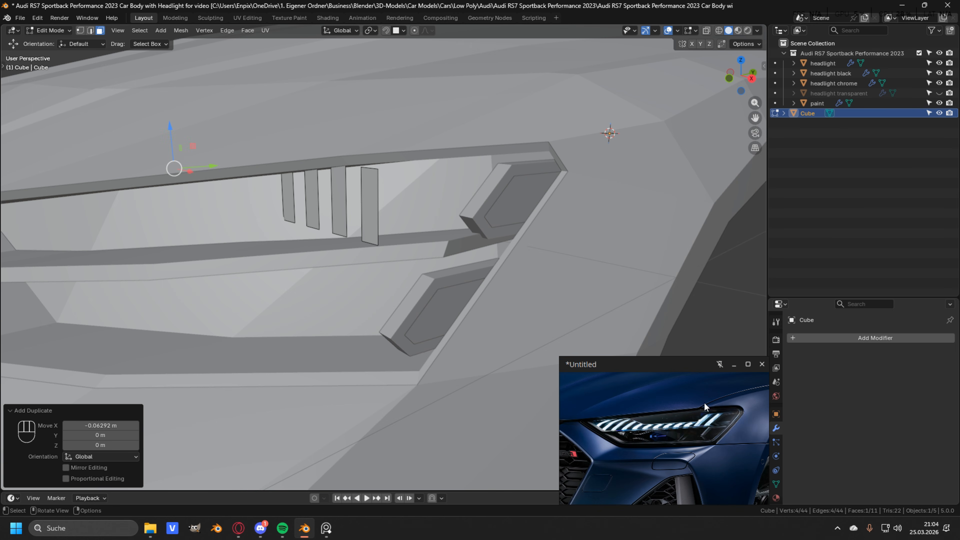
scroll(704, 403, up, 6)
scroll(729, 417, down, 6)
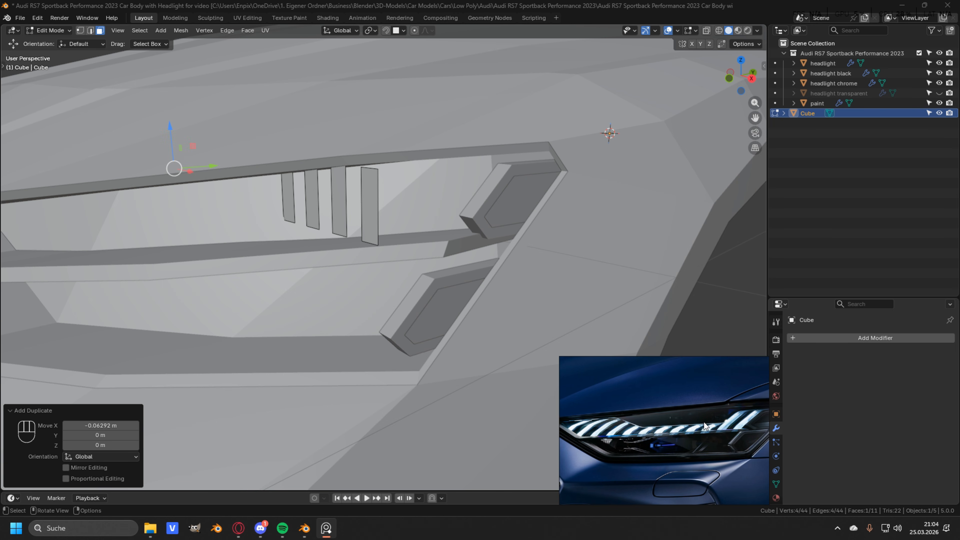
scroll(703, 422, up, 8)
scroll(452, 250, up, 1)
Move the first, outermost strip's vertical edges along Y so the strip is angled to follow the headlight recess
middle_drag(397, 206, 421, 249)
key(2)
middle_drag(436, 242, 426, 247)
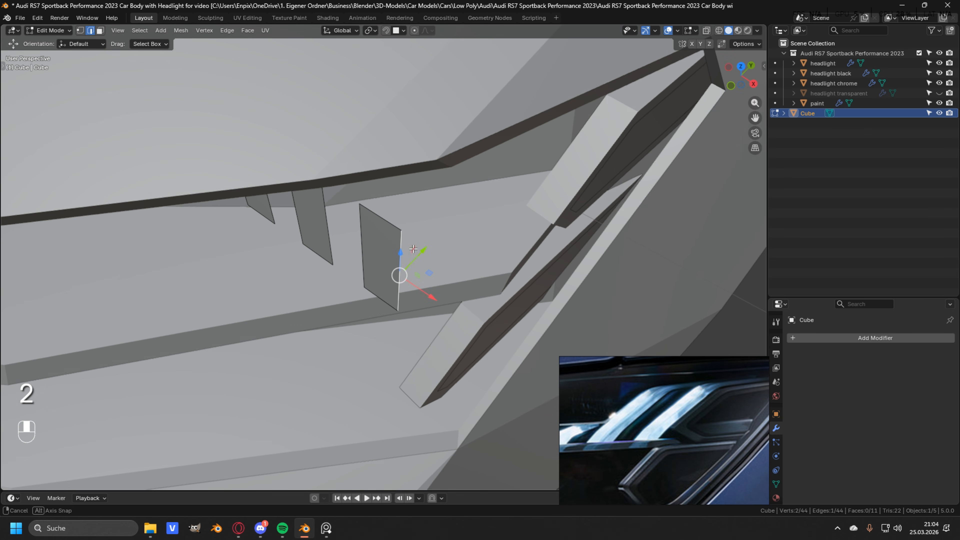
key(g)
key(y)
drag(449, 227, 449, 227)
click(363, 245)
middle_drag(372, 246, 340, 249)
drag(377, 234, 376, 234)
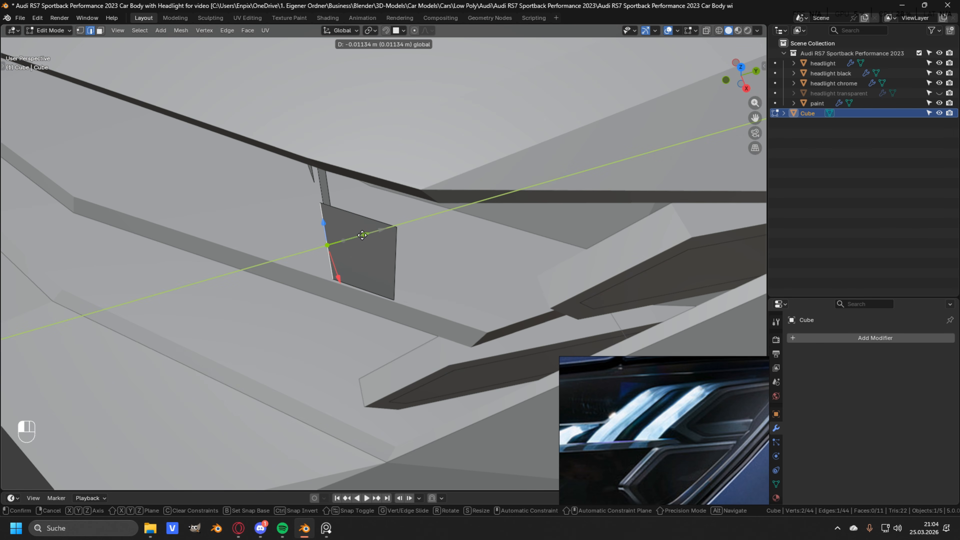
click(362, 235)
middle_drag(362, 235, 367, 259)
In front view, lower the first strip's bottom edge and slide its inner bottom corner down to follow the sloping trim
key(KP_1)
scroll(448, 210, up, 3)
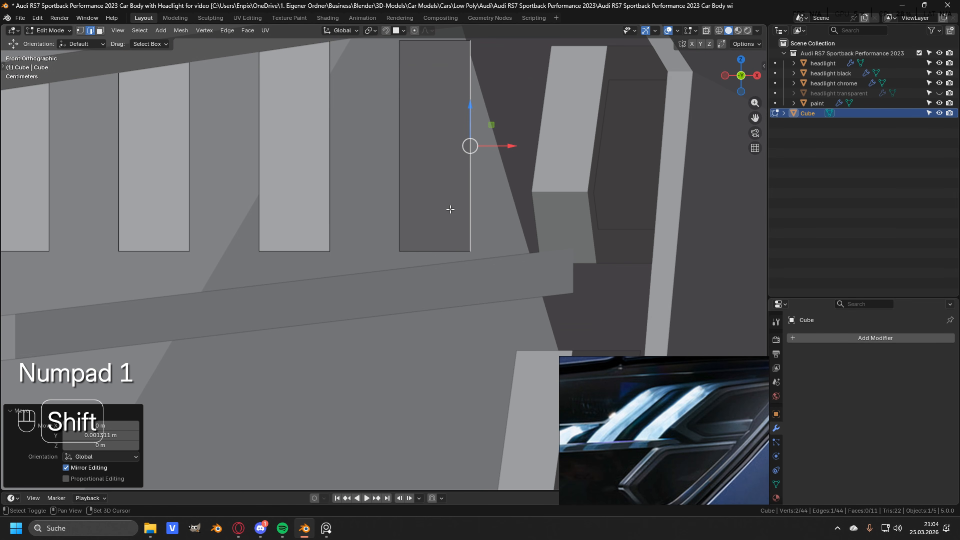
shift+middle_drag(449, 210, 452, 242)
scroll(452, 242, up, 2)
click(441, 279)
drag(431, 267, 448, 277)
key(1)
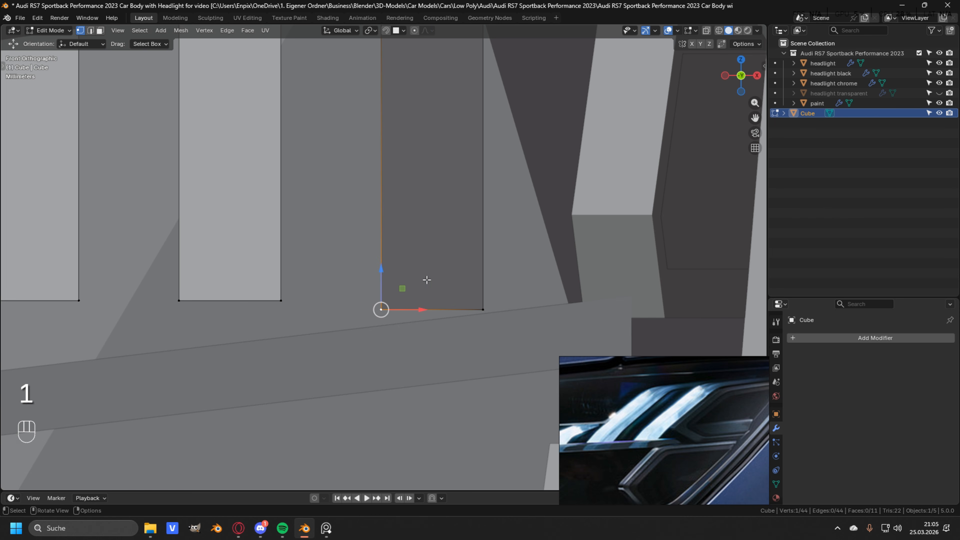
key(g)
key(g)
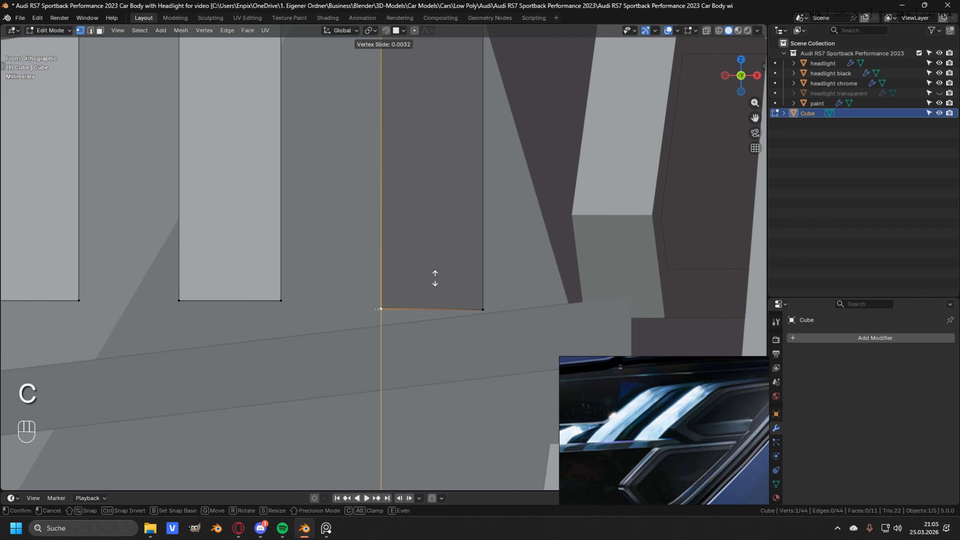
click(428, 291)
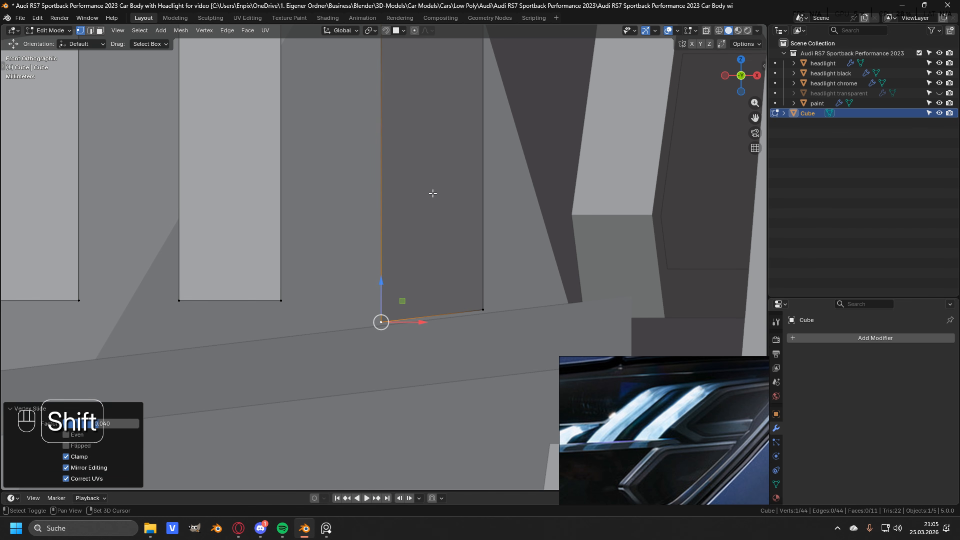
Slide the first strip's outer top corner up so its upper edge follows the slope of the housing
shift+middle_drag(432, 193, 400, 282)
scroll(409, 242, down, 3)
shift+middle_drag(412, 211, 420, 240)
scroll(426, 223, up, 1)
click(441, 196)
key(g)
key(g)
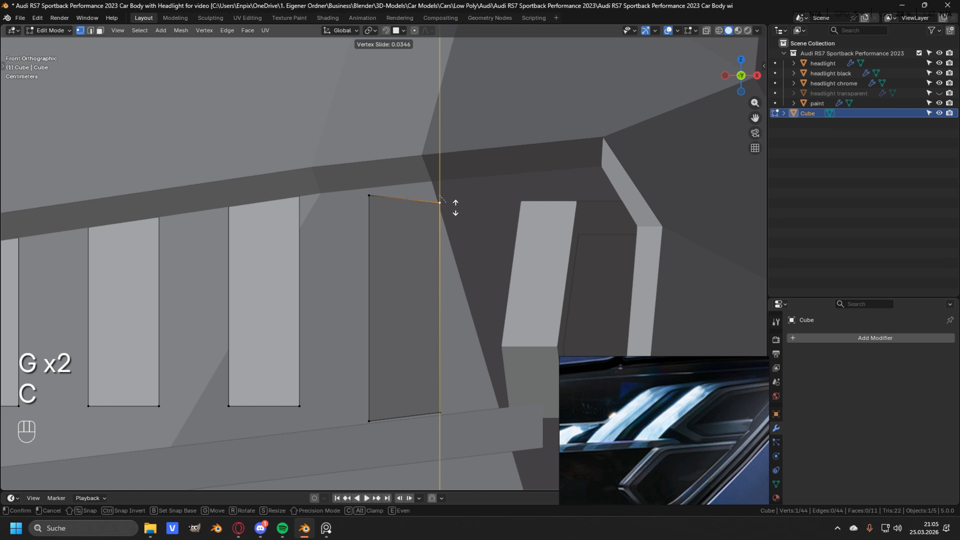
click(471, 194)
Move the first strip's top edge back along Y so the strip leans diagonally as in the reference photo
scroll(447, 236, down, 1)
middle_drag(447, 236, 382, 204)
key(2)
click(378, 224)
key(g)
key(g)
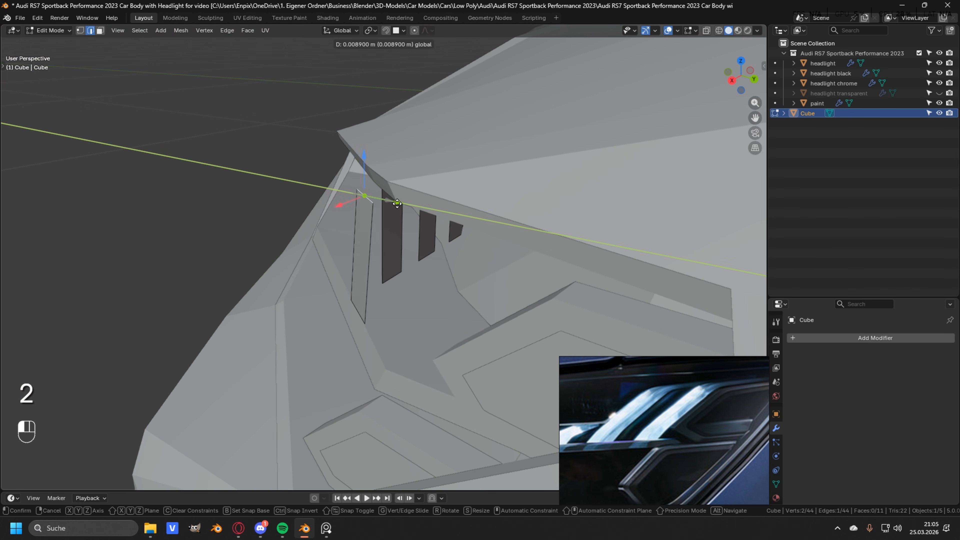
drag(473, 226, 476, 227)
middle_drag(475, 227, 468, 208)
middle_drag(409, 272, 468, 242)
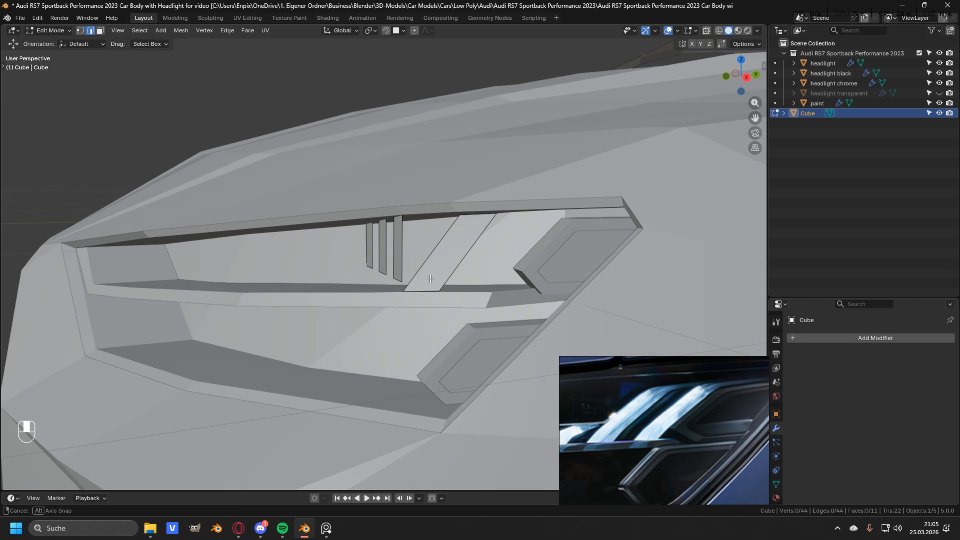
Move the second strip into the recess along Y and offset its side edge along Y to follow the headlight's curve
shift+middle_drag(468, 242, 536, 170)
scroll(435, 188, down, 1)
scroll(664, 421, down, 2)
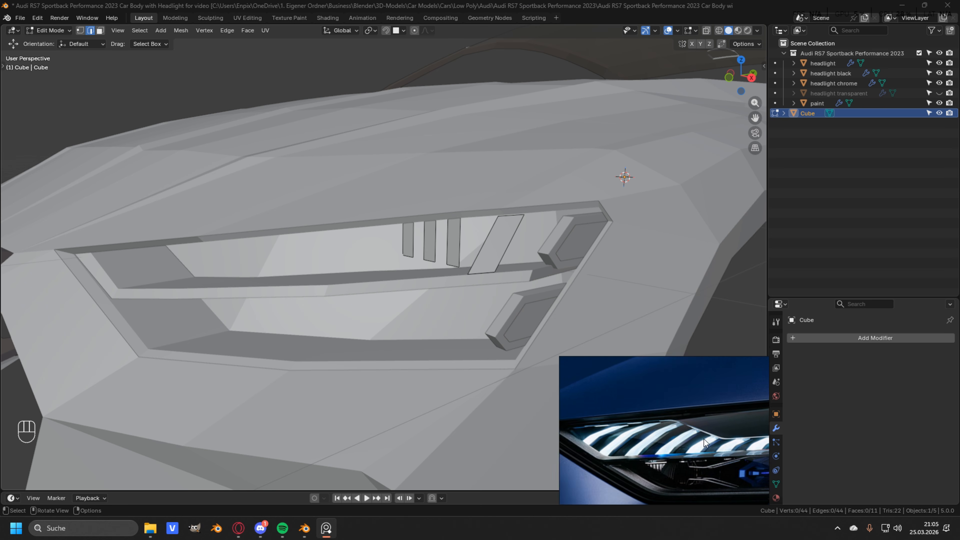
middle_drag(681, 430, 667, 431)
middle_drag(394, 254, 465, 269)
middle_drag(465, 268, 482, 254)
key(z)
key(z)
key(3)
click(427, 235)
middle_drag(427, 235, 340, 251)
key(2)
click(314, 253)
drag(355, 254, 300, 257)
In front view, lower the second strip's bottom edge and slide its inner corner down to match the trim slope
key(KP_1)
click(497, 254)
drag(497, 214, 497, 240)
key(1)
click(456, 266)
key(g)
key(g)
key(c)
click(457, 258)
Adjust the second strip's top corners so its upper edge runs parallel to the sloping housing
click(566, 148)
shift+middle_drag(565, 147, 493, 327)
key(2)
click(424, 181)
key(1)
key(g)
key(g)
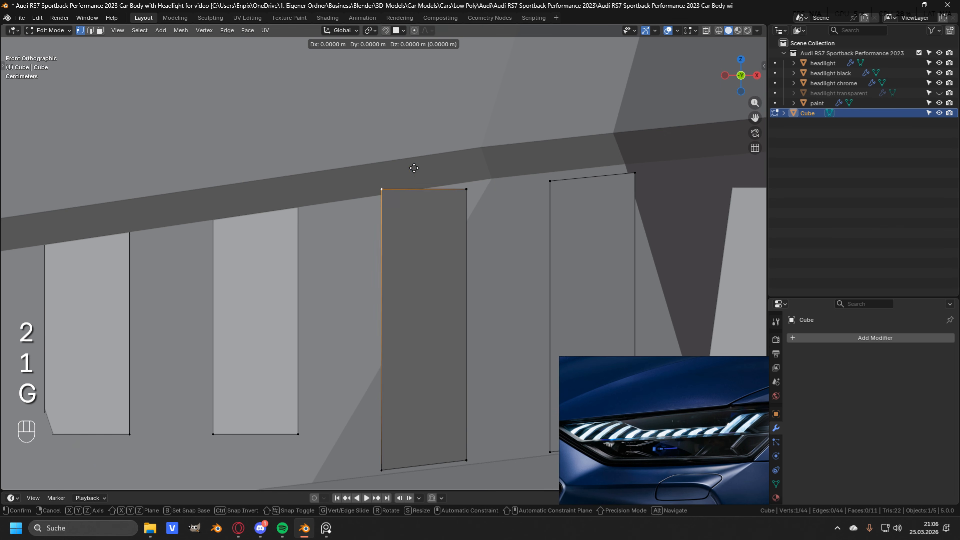
Move the second strip's top edge back along Y so it leans parallel to the first strip
key(2)
middle_drag(414, 182, 302, 224)
drag(301, 224, 340, 224)
middle_drag(408, 246, 358, 331)
drag(372, 334, 371, 332)
key(1)
middle_drag(371, 332, 510, 244)
click(509, 244)
Move the third strip forward along Y and shift its inner vertical edge about -0.035 m along Y
middle_drag(302, 282, 407, 242)
key(3)
click(272, 279)
key(KP_7)
key(2)
click(403, 232)
key(KP_7)
drag(401, 235, 409, 278)
middle_drag(410, 278, 378, 204)
key(2)
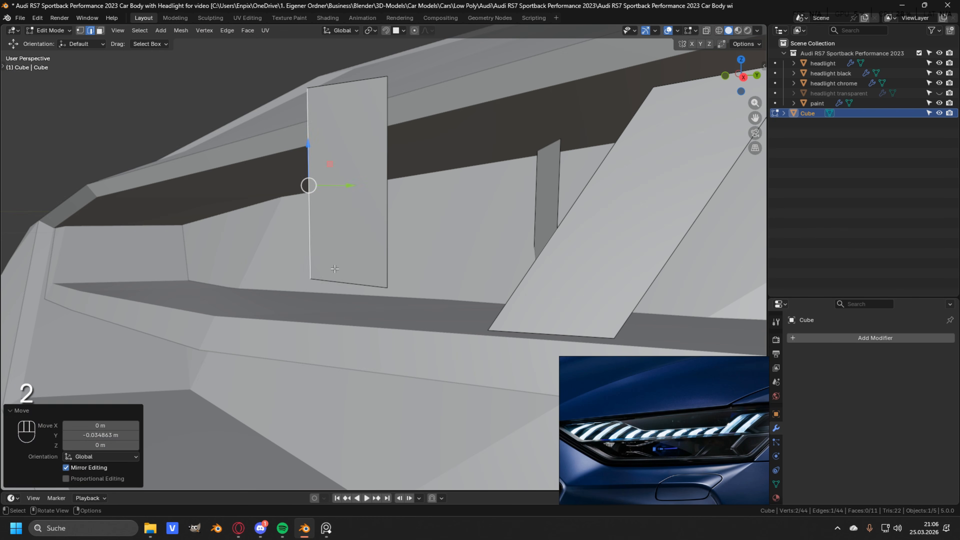
Fit the third strip's bottom and top edges in front view to the slopes of the trim and the housing
click(353, 281)
key(KP_1)
key(g)
key(g)
key(c)
drag(405, 275, 404, 284)
shift+middle_drag(429, 100, 417, 152)
key(2)
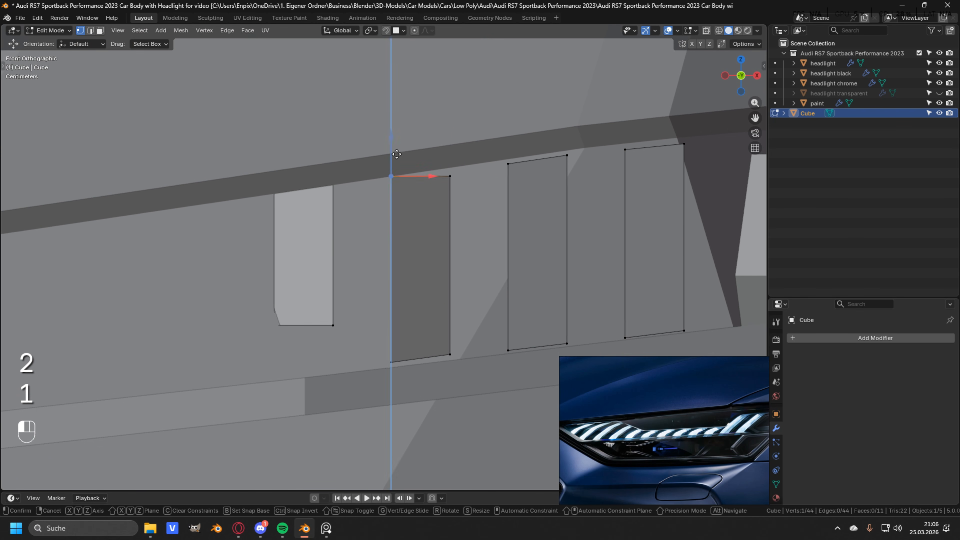
Lean the third strip's top edge back along Y and slide it down to shorten the strip
key(g)
key(y)
middle_drag(482, 178, 347, 242)
key(KP_1)
scroll(694, 442, up, 3)
key(g)
key(g)
click(502, 266)
Move the fourth strip about -0.162 m along Y and shift its inner vertical edge about -0.029 m along Y
key(3)
click(434, 231)
drag(531, 228, 381, 247)
key(KP_7)
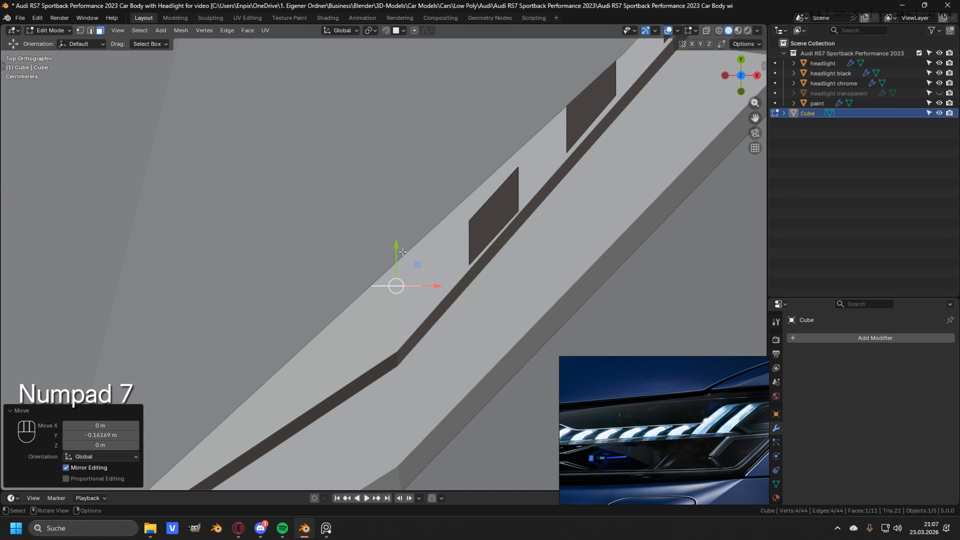
middle_drag(418, 288, 351, 227)
key(2)
drag(369, 213, 392, 208)
key(KP_7)
middle_drag(300, 178, 340, 124)
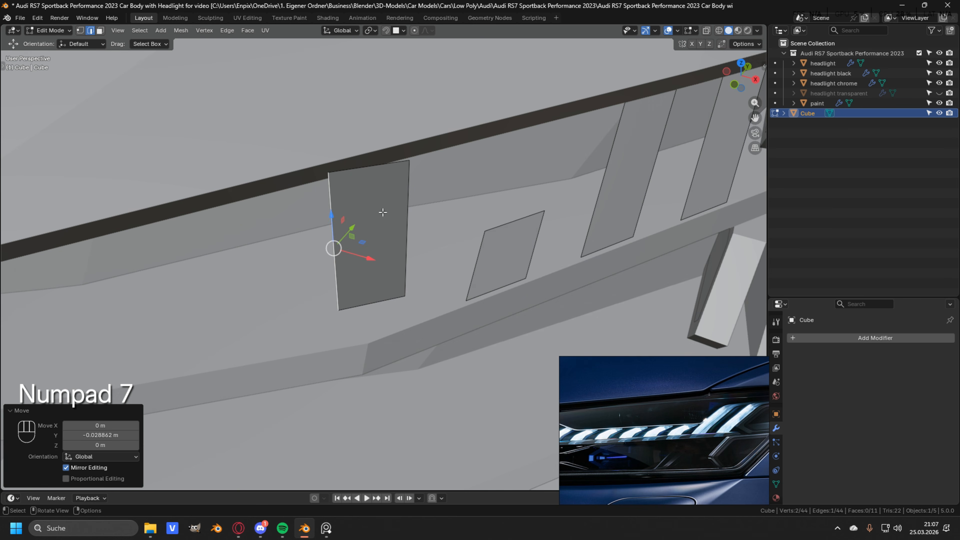
Fit the fourth strip's bottom edge to the trim slope and lower its top edge to match the short third strip
click(373, 302)
key(KP_1)
drag(402, 267, 408, 304)
drag(362, 327, 361, 333)
shift+middle_drag(378, 189, 377, 245)
key(2)
click(399, 95)
drag(399, 75, 413, 279)
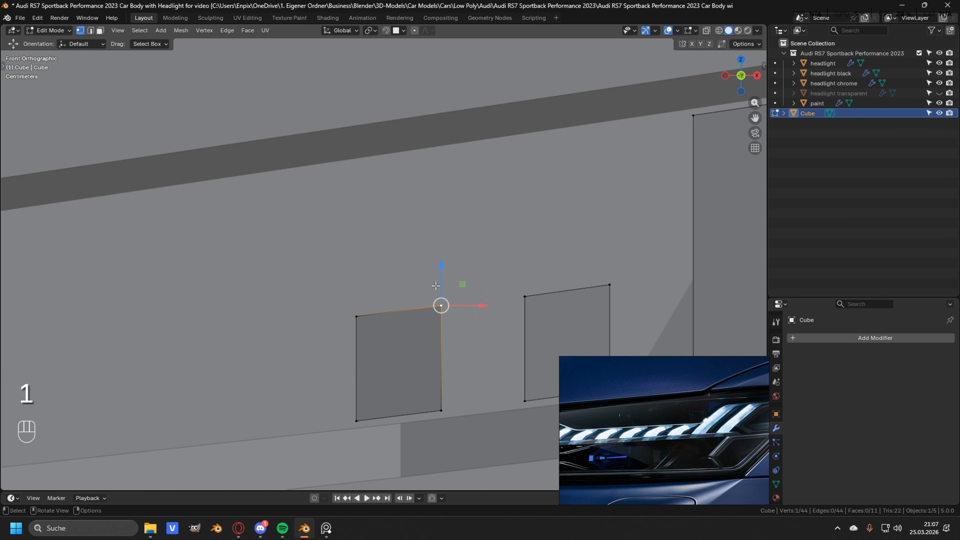
Match the fourth strip's top edge to the housing slope and nudge it slightly back along Y
click(440, 304)
scroll(438, 303, down, 4)
scroll(602, 408, down, 3)
middle_drag(435, 325, 388, 293)
key(2)
drag(375, 281, 379, 281)
key(z)
Move the fifth strip about 0.304 m along Y into the headlight housing
mouse_move(330, 259)
middle_down()
mouse_move(387, 263)
mouse_move(347, 279)
middle_up()
key(1)
drag(347, 282, 212, 159)
middle_drag(340, 227, 465, 223)
key(z)
key(3)
click(301, 313)
drag(330, 299, 450, 236)
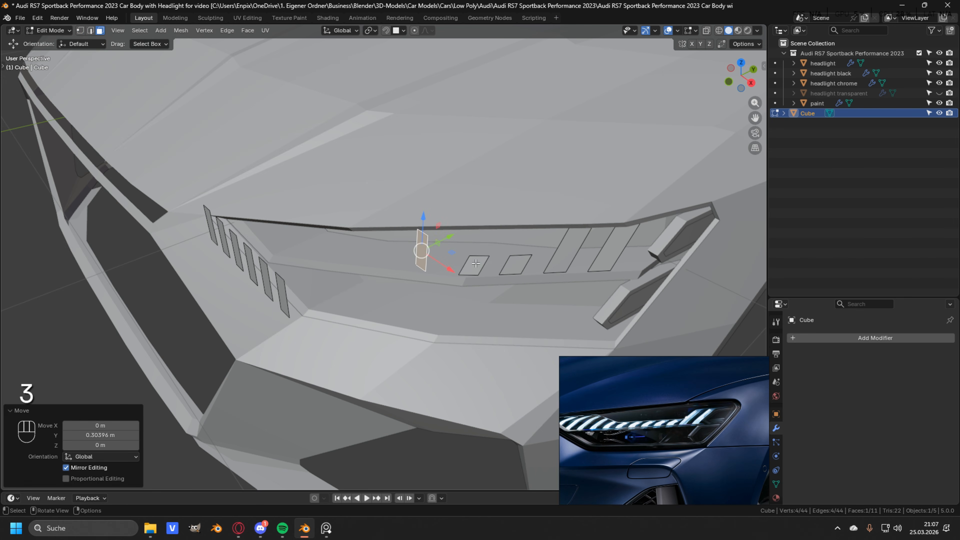
Lower the fifth strip's bottom edge to the trim in front view and align its corner with the trim slope
key(KP_7)
key(2)
key(KP_1)
key(2)
click(491, 207)
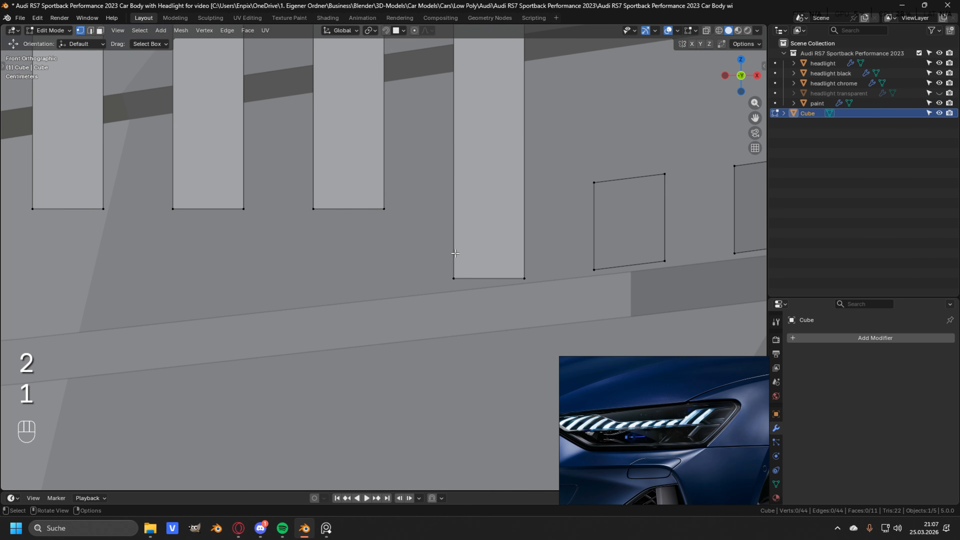
click(454, 275)
drag(453, 242, 454, 248)
Lower the fifth strip's top edge to match the height of the neighbouring short strips
scroll(452, 246, down, 2)
shift+middle_drag(452, 189, 433, 246)
key(2)
click(440, 137)
drag(439, 137, 440, 137)
Shift the fifth strip's inner vertical edge along Y and lean its top edge back along Y
key(2)
click(465, 301)
middle_drag(464, 294, 362, 322)
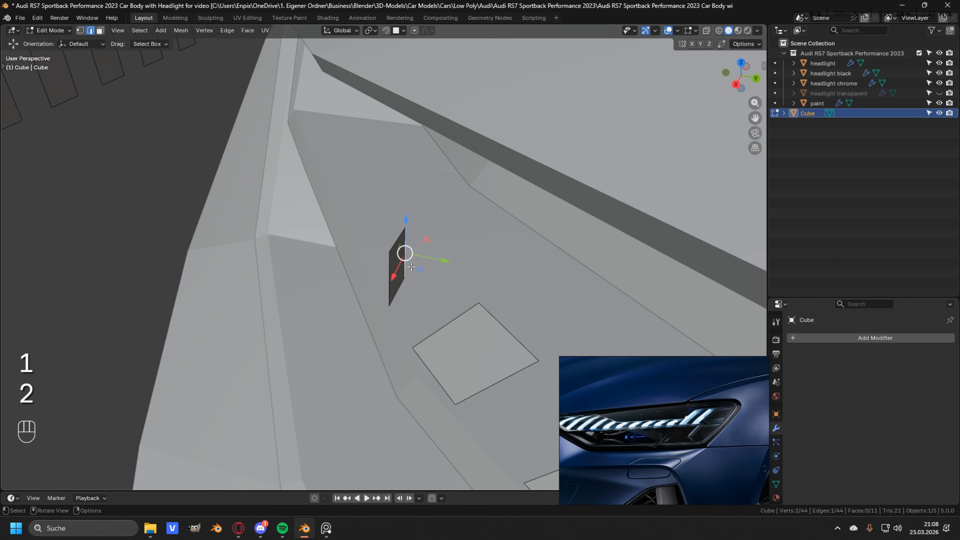
drag(443, 262, 459, 264)
middle_drag(459, 264, 420, 245)
click(367, 210)
drag(402, 215, 453, 222)
middle_drag(454, 234, 378, 257)
Move the sixth strip along Y into line with the fifth strip inside the housing
scroll(378, 258, down, 5)
key(3)
click(326, 279)
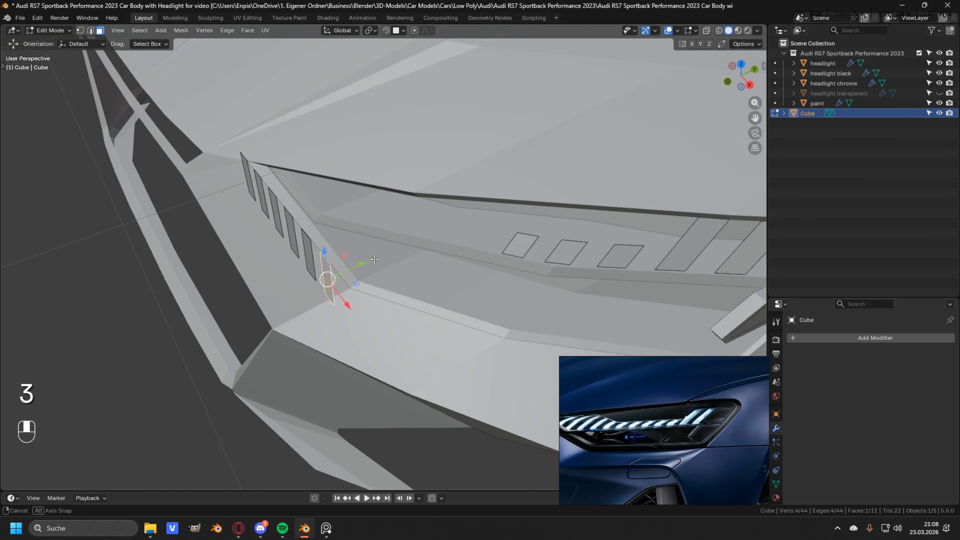
key(KP_7)
drag(378, 325, 378, 242)
scroll(382, 302, up, 4)
shift+middle_drag(390, 322, 393, 400)
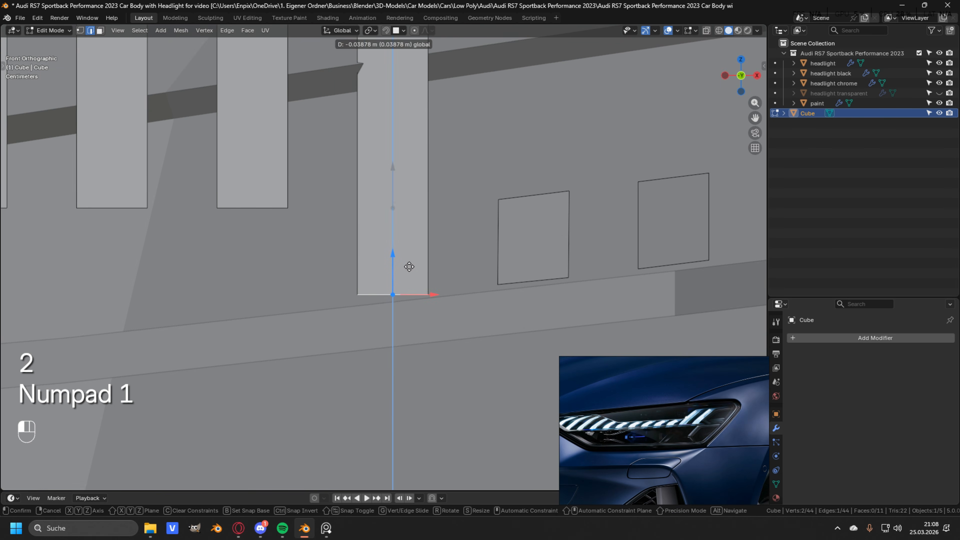
Shorten the sixth strip in front view and fit its bottom corners to the trim slope
drag(389, 140, 389, 282)
key(1)
click(363, 260)
drag(363, 238, 366, 244)
scroll(386, 227, down, 4)
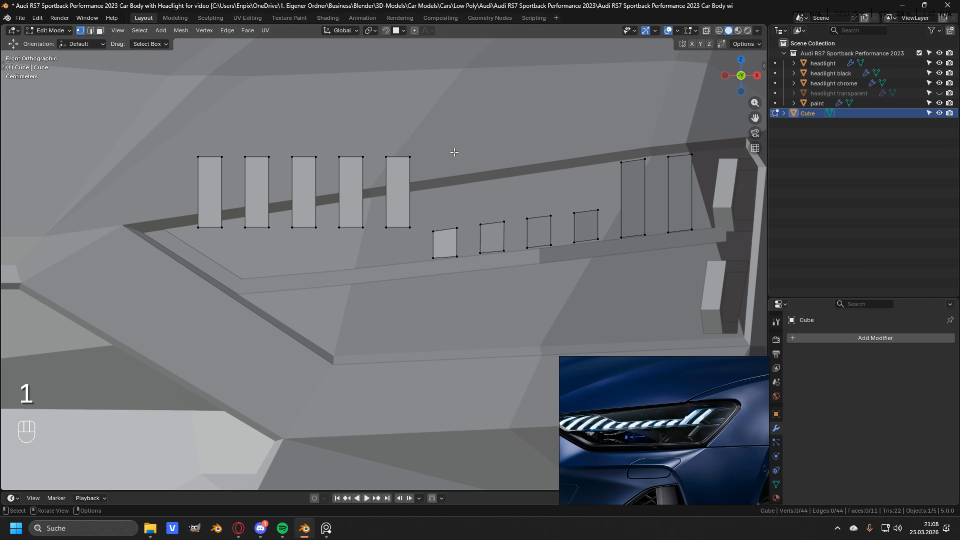
Lower the seventh strip to the trim and adjust its upper corner to match the short strips
key(3)
click(401, 170)
drag(401, 152, 401, 189)
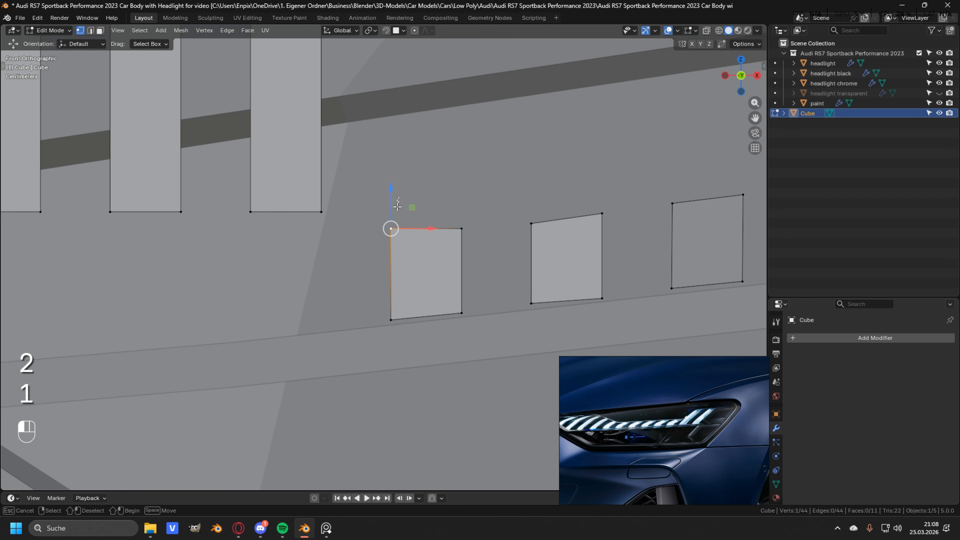
drag(399, 207, 399, 210)
Lean the sixth strip back by shifting its edges along Y, the last one about 0.028 m
key(2)
click(426, 237)
middle_drag(423, 242, 350, 266)
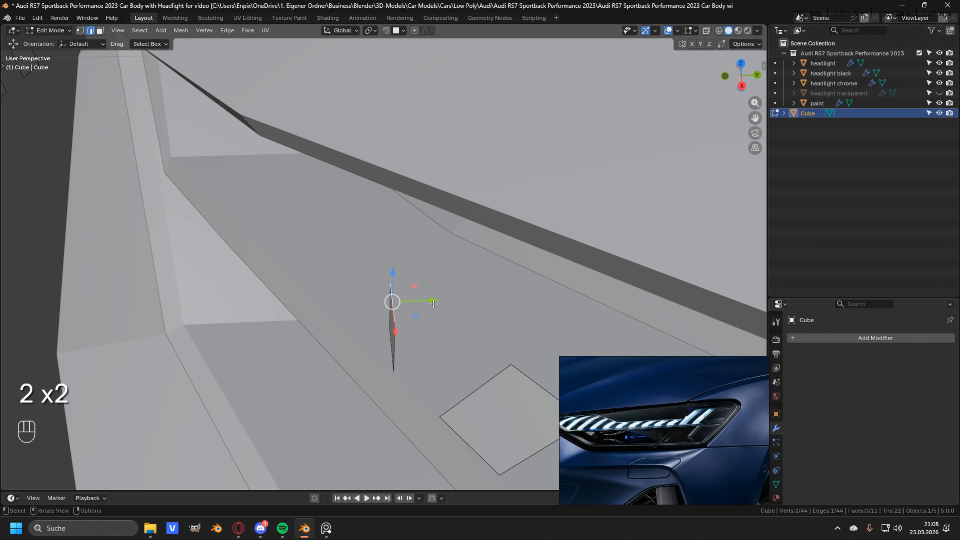
drag(455, 298, 424, 301)
middle_drag(403, 295, 361, 285)
drag(345, 260, 351, 261)
drag(388, 260, 382, 259)
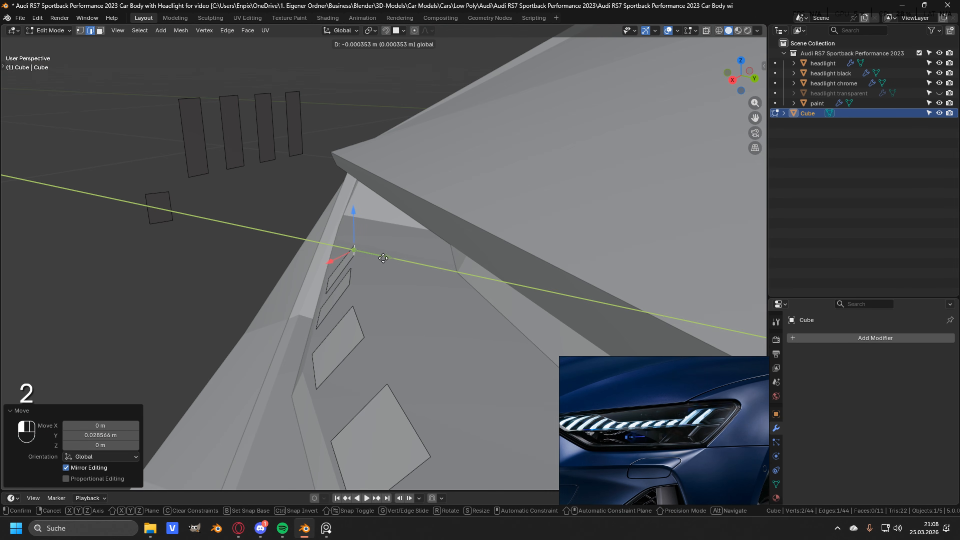
middle_drag(381, 259, 491, 235)
Move the seventh strip along Y into the housing beside the sixth strip
key(KP_1)
scroll(383, 265, up, 4)
key(3)
click(313, 390)
drag(211, 373, 403, 249)
Shift the seventh strip's inner edge about -0.021 m along Y and lean its top edge back about 0.025 m
key(KP_7)
scroll(356, 189, up, 5)
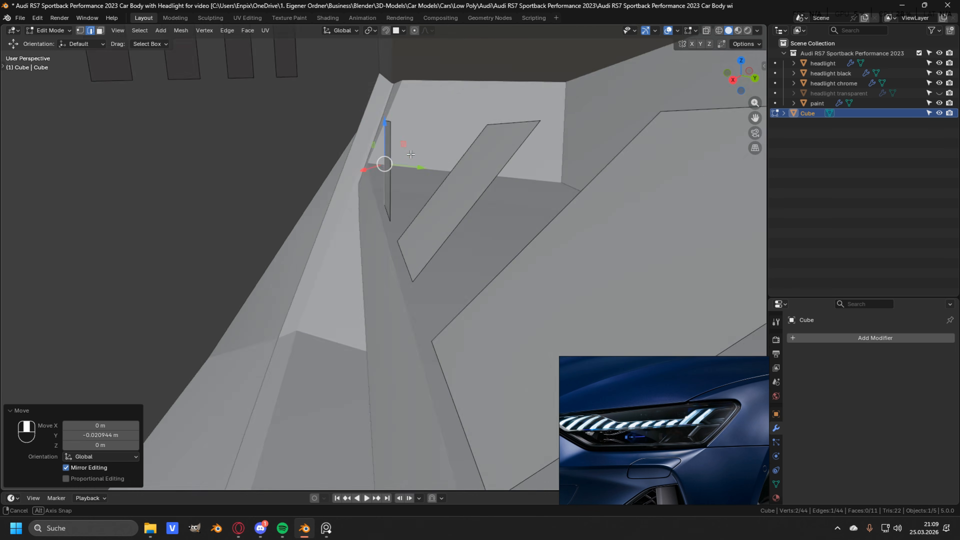
drag(410, 154, 481, 133)
key(2)
key(KP_1)
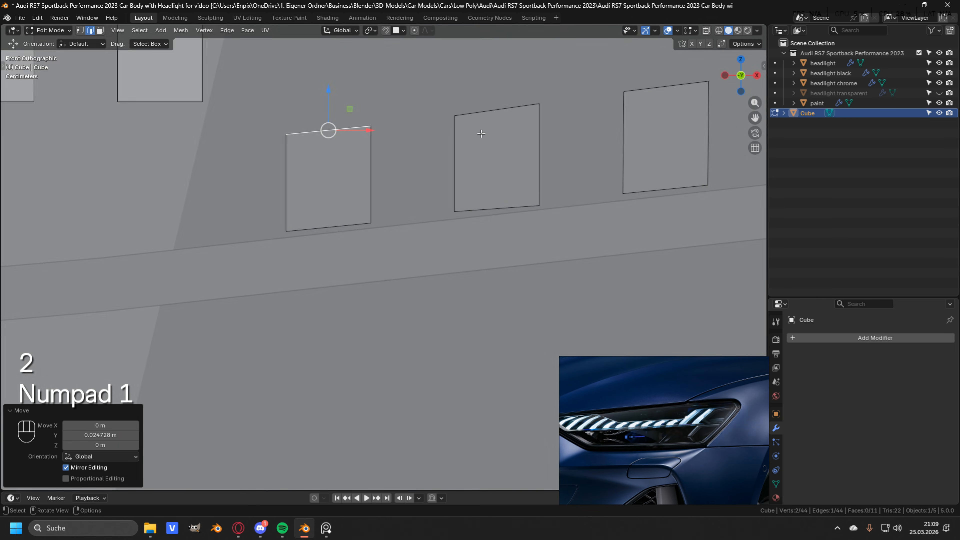
drag(457, 187, 458, 186)
middle_drag(458, 187, 529, 189)
scroll(612, 412, down, 2)
scroll(680, 413, up, 4)
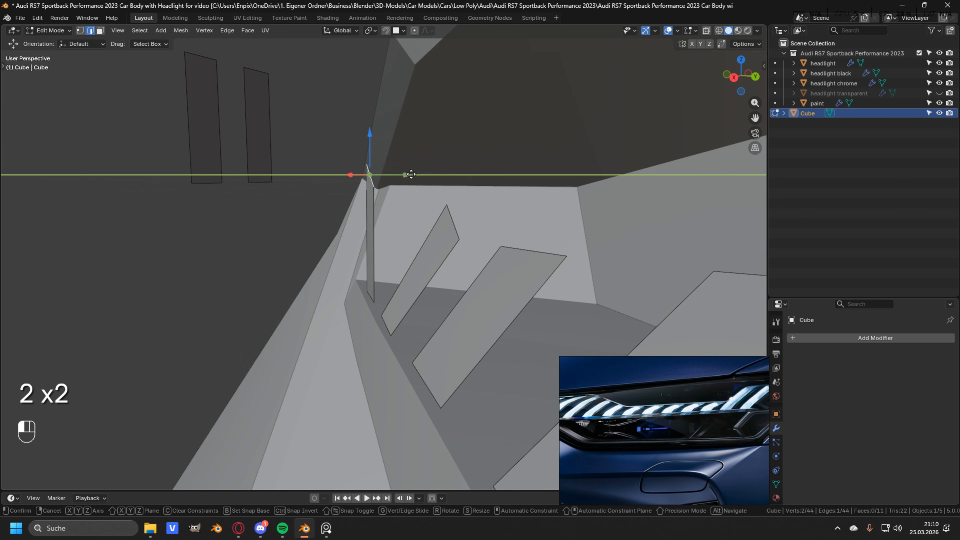
Lean the ninth strip's top edge back along Y to slant it like its neighbours
key(1)
click(425, 184)
drag(410, 174, 467, 192)
middle_drag(449, 189, 393, 181)
Lower the tenth strip about 0.062 m along Z and slope its bottom and top edges to the trim and housing
key(3)
key(KP_1)
drag(380, 142, 378, 214)
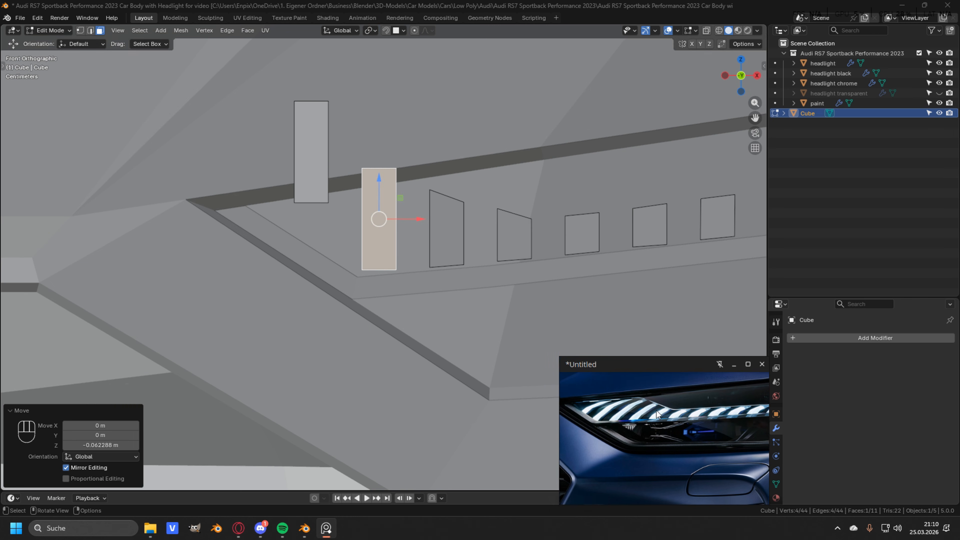
scroll(353, 268, up, 4)
drag(412, 262, 413, 263)
shift+middle_drag(415, 114, 414, 180)
click(410, 140)
drag(409, 103, 409, 141)
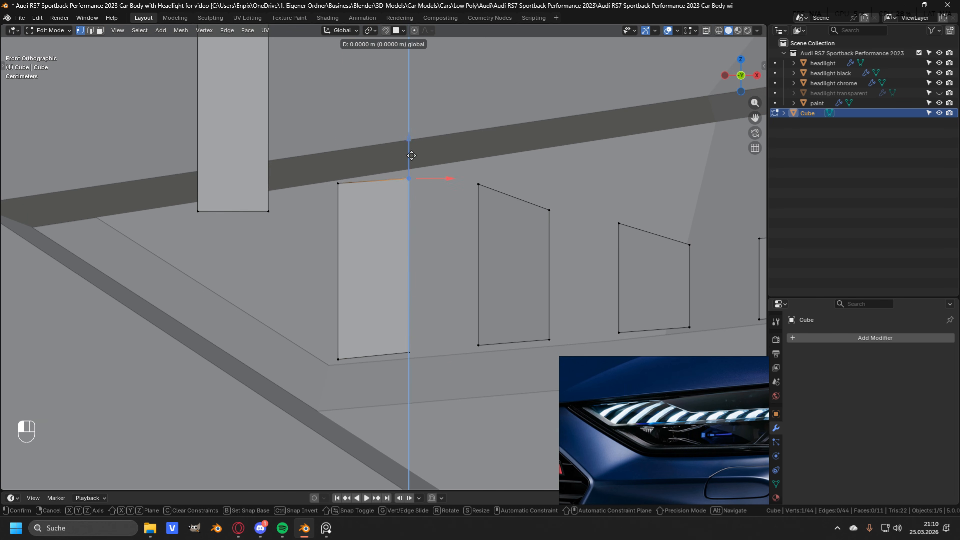
Move the tenth strip along Y into the housing and shift its inner vertical edge about -0.019 m along Y
middle_drag(411, 157, 332, 211)
key(3)
click(211, 338)
drag(246, 325, 429, 248)
key(2)
click(374, 223)
drag(413, 214, 373, 225)
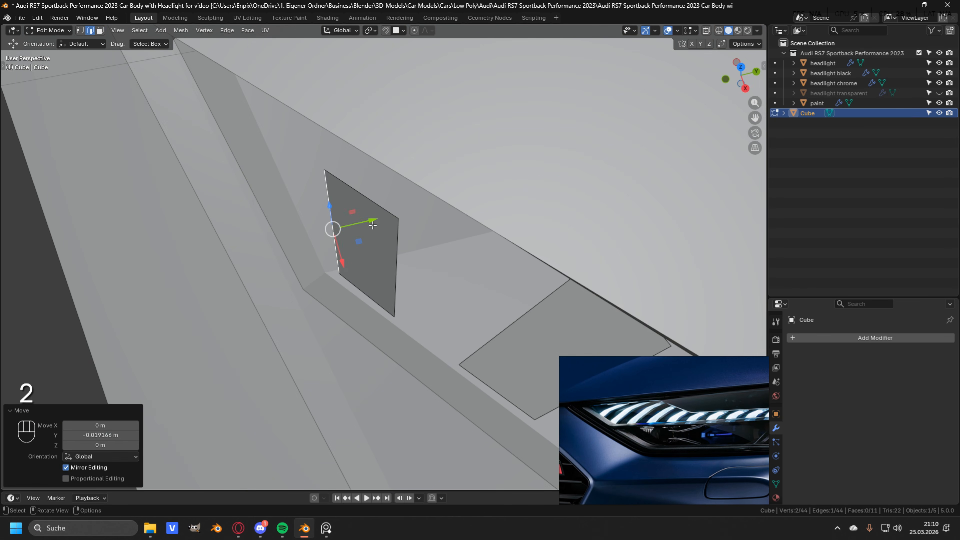
Lean the tenth strip's top edge back along Y
key(2)
key(KP_1)
drag(378, 125, 469, 121)
Lower the eleventh strip in front view and reshape its bottom and top edges to fit the housing's inner corner
key(3)
click(408, 200)
key(KP_1)
scroll(358, 162, up, 3)
drag(401, 119, 405, 164)
key(1)
drag(434, 269, 435, 302)
key(2)
drag(400, 81, 432, 193)
key(1)
Move the eleventh strip along Y into the inner end of the housing
middle_drag(420, 212, 370, 250)
key(2)
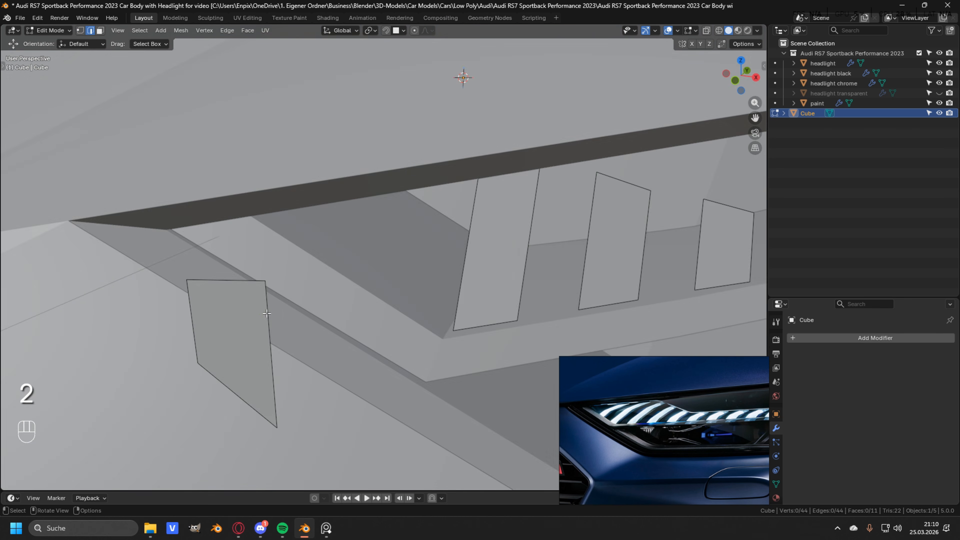
key(3)
click(234, 325)
drag(249, 321, 392, 236)
Shift one edge of the eleventh strip back along Y to slant it
middle_drag(397, 236, 340, 227)
key(2)
click(375, 216)
drag(408, 214, 420, 215)
middle_drag(423, 238, 436, 200)
Fine-tune the eleventh strip's corner and edge along Y so it follows the slant of the row
key(1)
click(435, 183)
drag(468, 183, 472, 183)
middle_drag(467, 193, 430, 227)
key(2)
click(382, 285)
drag(414, 288, 419, 288)
Leave Edit Mode and examine the whole row of light strips inside the headlight
middle_drag(420, 288, 520, 244)
key(Tab)
scroll(530, 272, down, 7)
click(525, 268)
scroll(508, 240, up, 3)
scroll(477, 244, up, 3)
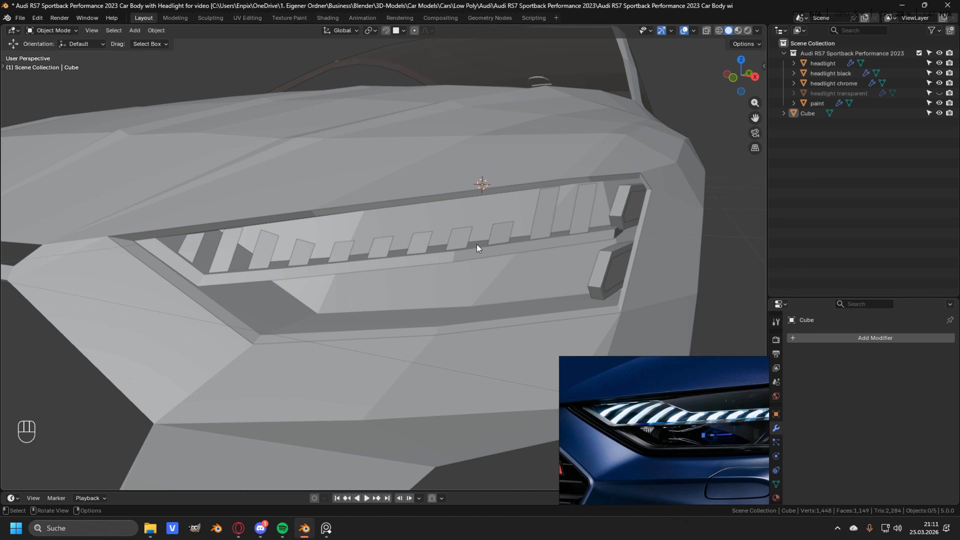
middle_drag(460, 244, 444, 230)
Extrude all eleven strip faces slightly along Y to give them thickness
key(Tab)
scroll(465, 249, up, 2)
key(a)
middle_drag(445, 230, 429, 229)
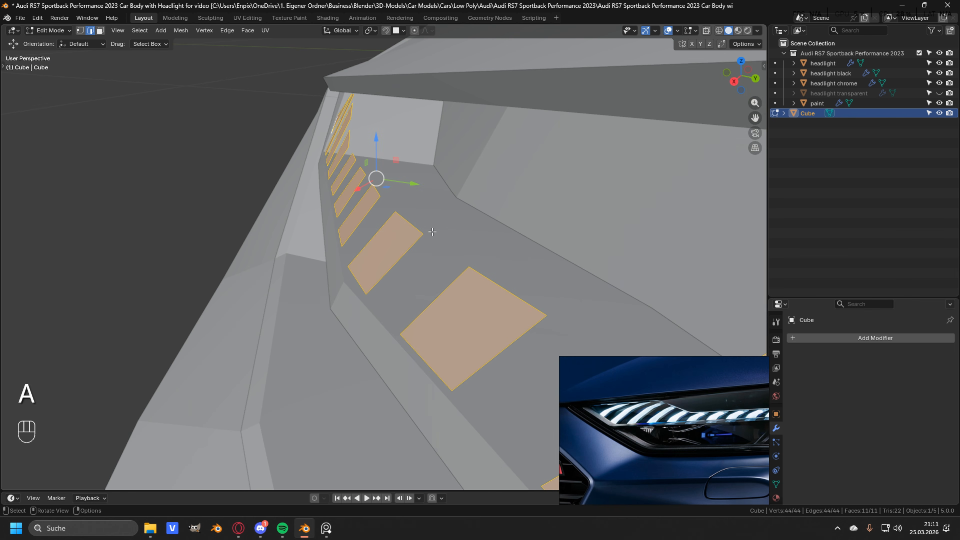
key(e)
key(y)
click(437, 232)
Separate the extruded back faces of the strips into their own object
middle_drag(438, 231, 435, 200)
shift+middle_drag(391, 227, 400, 244)
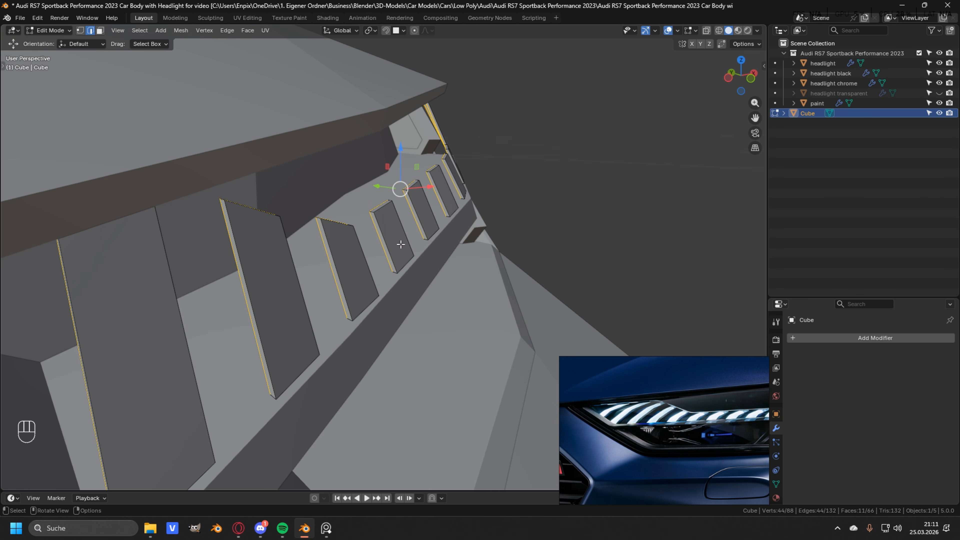
key(p)
click(380, 223)
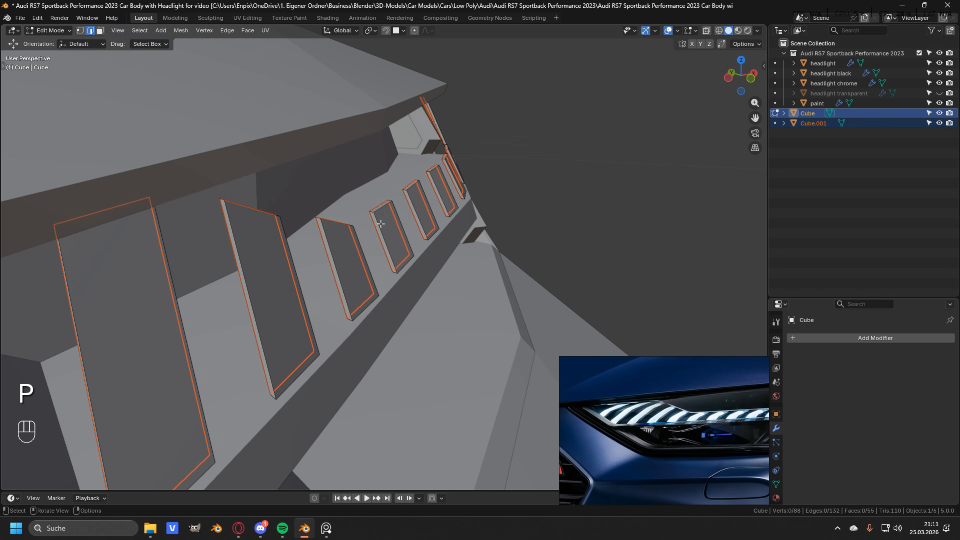
Extrude all faces of the separated Cube.001 object deep along Y into the housing
key(Tab)
click(810, 126)
key(Tab)
middle_drag(587, 192, 414, 218)
key(a)
key(e)
key(y)
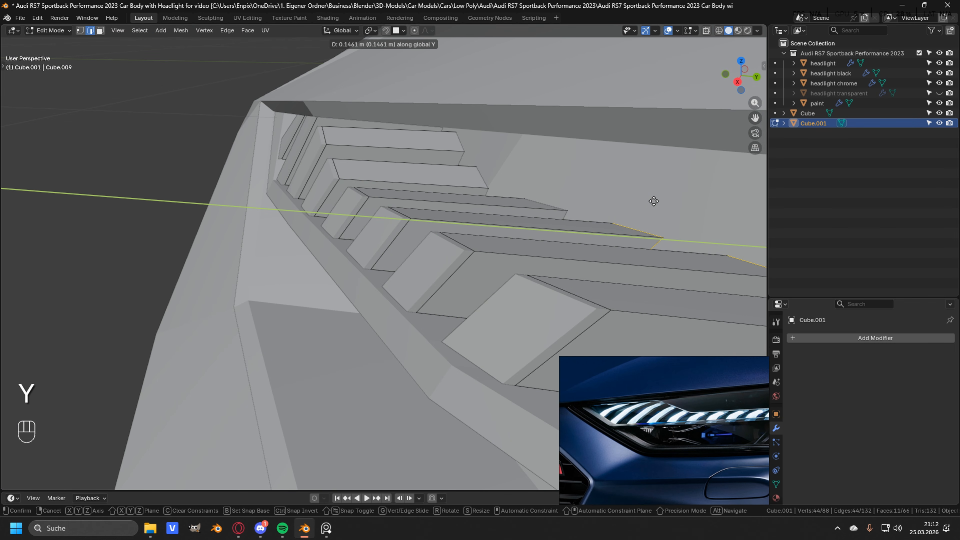
click(691, 200)
Adjust the depth of the extruded back faces along Y and delete those faces
middle_drag(691, 201, 405, 214)
drag(368, 219, 338, 220)
middle_drag(378, 212, 499, 222)
shift+middle_drag(499, 223, 463, 228)
middle_drag(463, 228, 470, 272)
key(x)
click(457, 233)
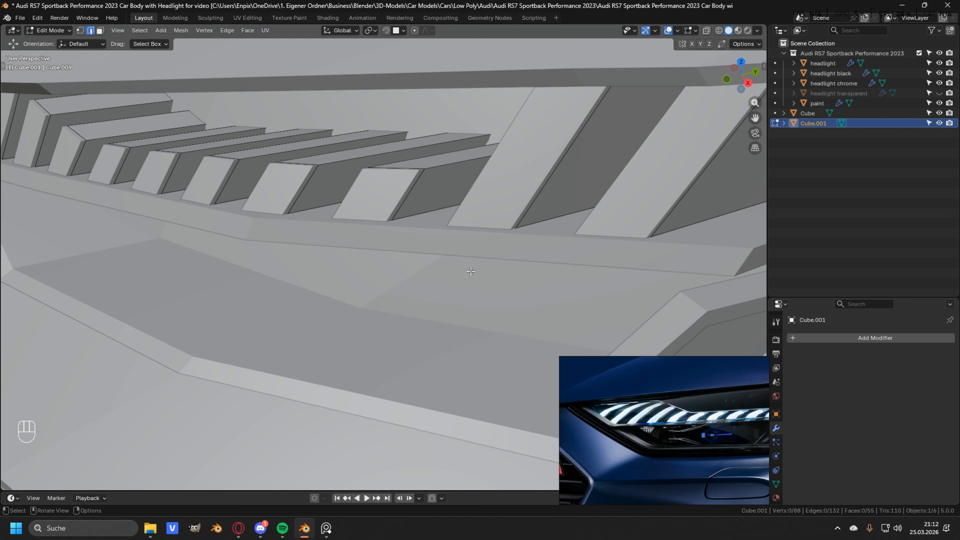
Join the separated Cube.001 strip housing mesh into the headlight black object so it shares that object's Mirror modifier
scroll(654, 416, up, 8)
middle_drag(473, 218, 492, 219)
shift+middle_drag(491, 220, 435, 228)
scroll(515, 229, down, 5)
key(Tab)
scroll(512, 209, up, 3)
scroll(471, 220, down, 4)
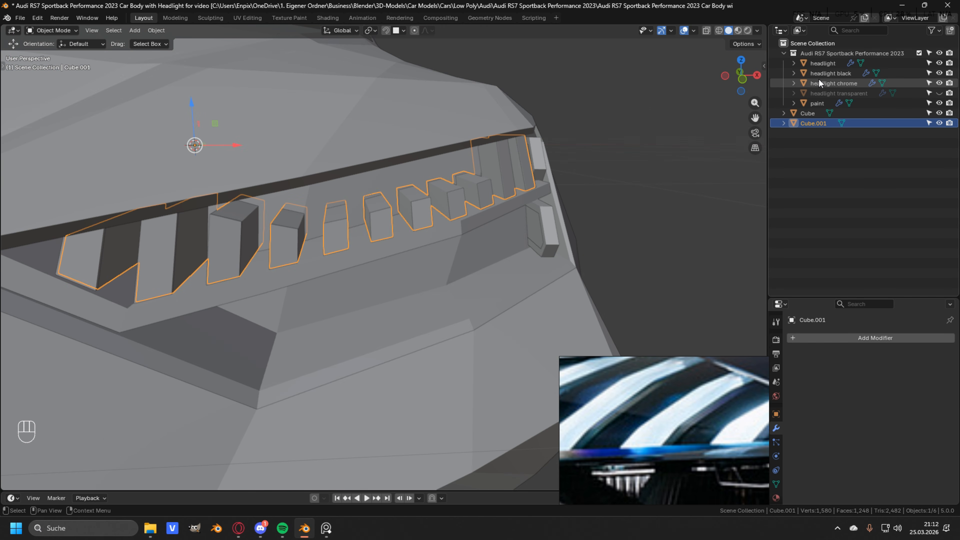
ctrl+click(830, 74)
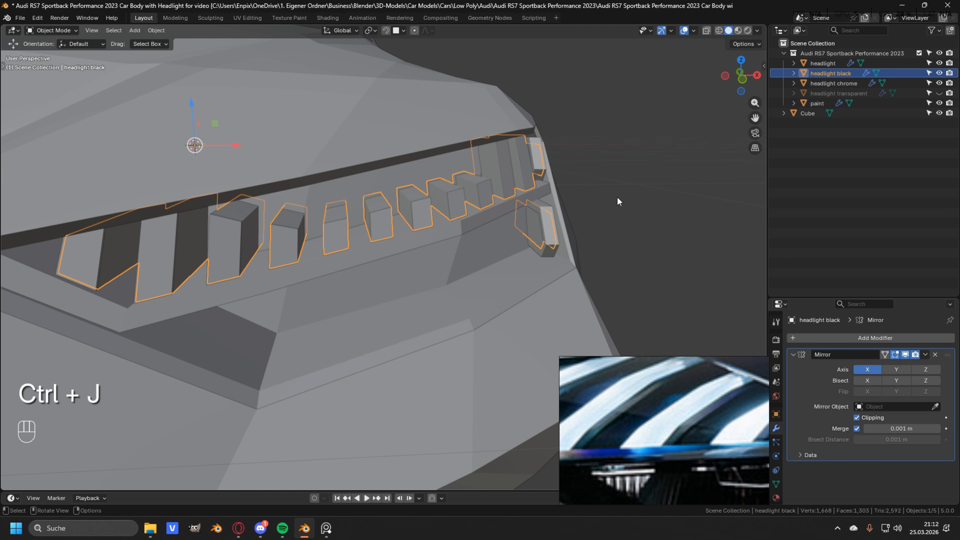
Select all geometry of the joined headlight black mesh and check the strip housings and outer parts from several angles
middle_drag(602, 197, 493, 205)
key(Tab)
key(a)
middle_drag(559, 227, 590, 242)
shift+middle_drag(681, 257, 616, 261)
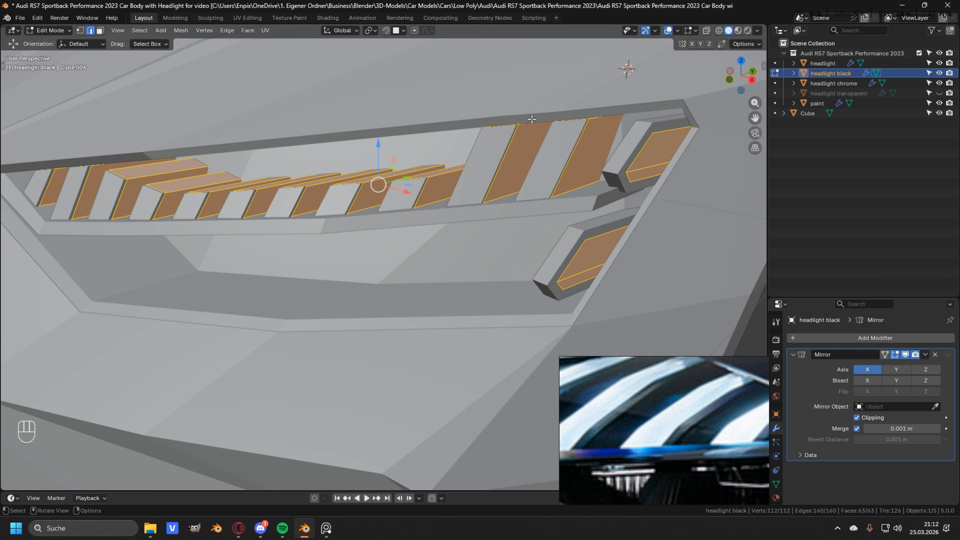
middle_drag(518, 157, 581, 159)
key(Tab)
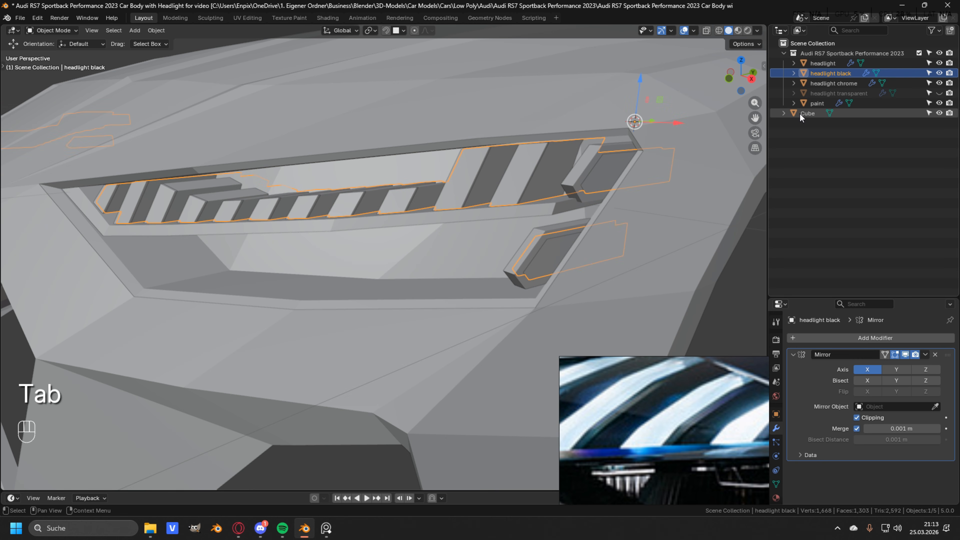
Rename the Cube strips object to daytime running lights and move it into the Audi RS7 Sportback Performance 2023 collection
click(803, 113)
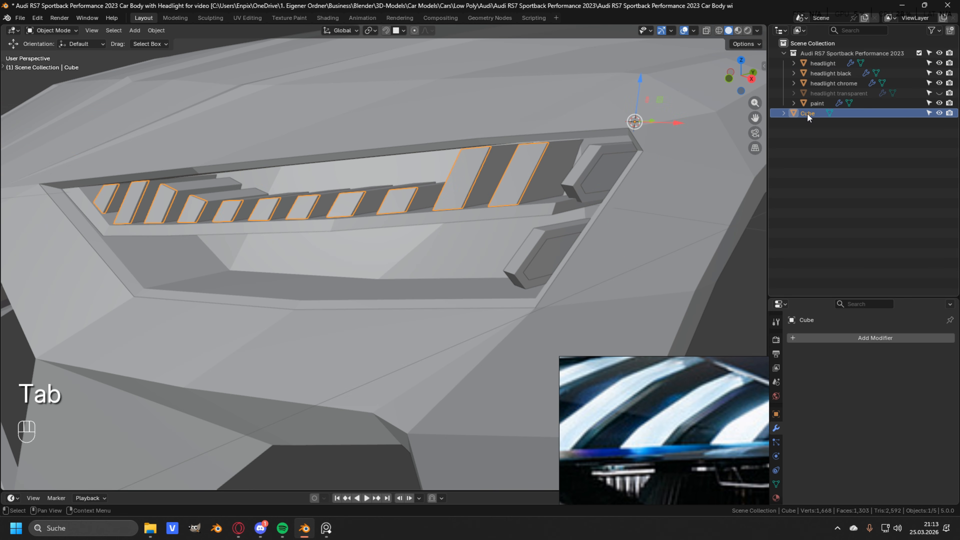
key(F2)
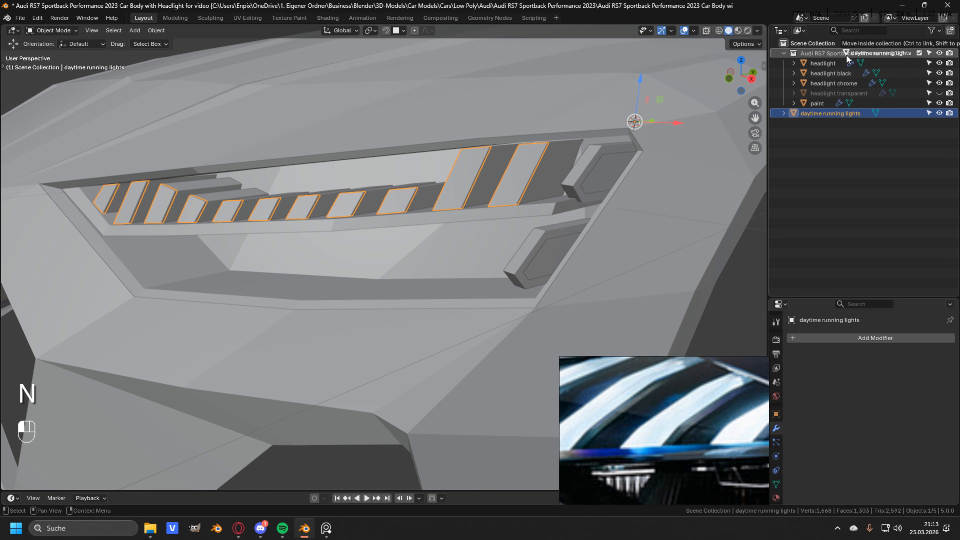
drag(846, 54, 845, 54)
middle_drag(439, 166, 491, 161)
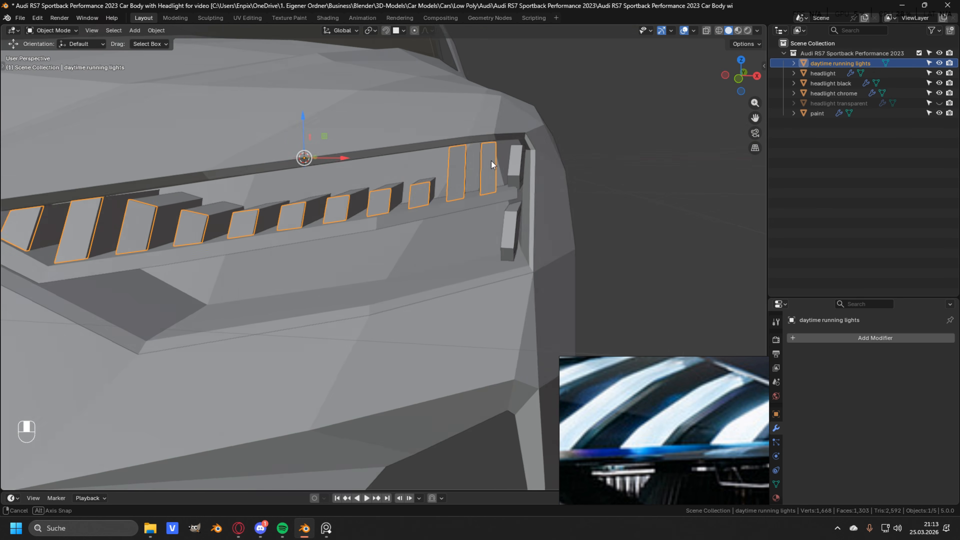
middle_drag(492, 161, 500, 162)
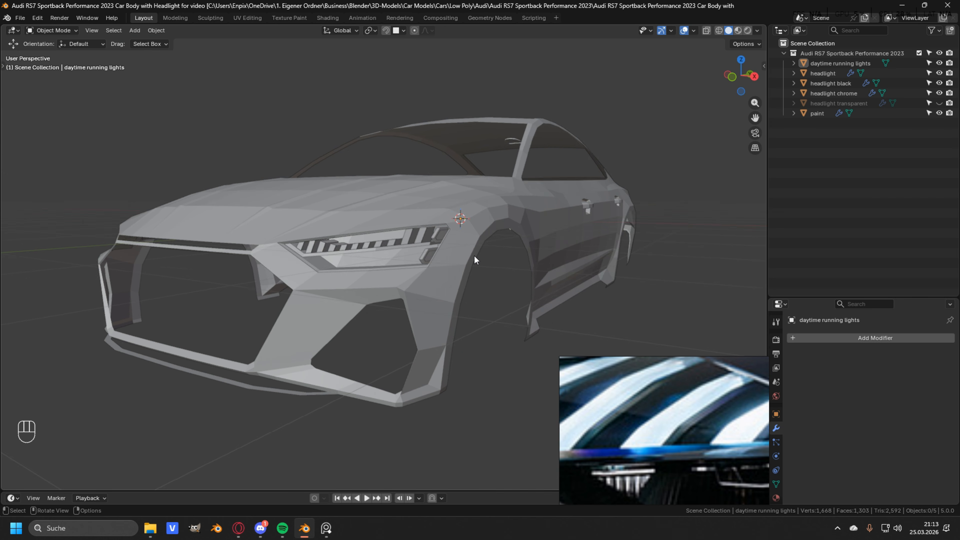
Compare the modelled headlight on the car body with the reference photo, examining the light strips and the inner details above and below them
scroll(463, 252, up, 3)
mouse_move(455, 249)
middle_down()
mouse_move(438, 250)
mouse_move(490, 252)
mouse_move(404, 254)
mouse_move(455, 253)
middle_up()
scroll(490, 252, up, 5)
scroll(490, 252, down, 2)
scroll(405, 253, down, 2)
scroll(635, 432, down, 4)
mouse_move(478, 289)
middle_down()
mouse_move(522, 286)
mouse_move(469, 294)
middle_up()
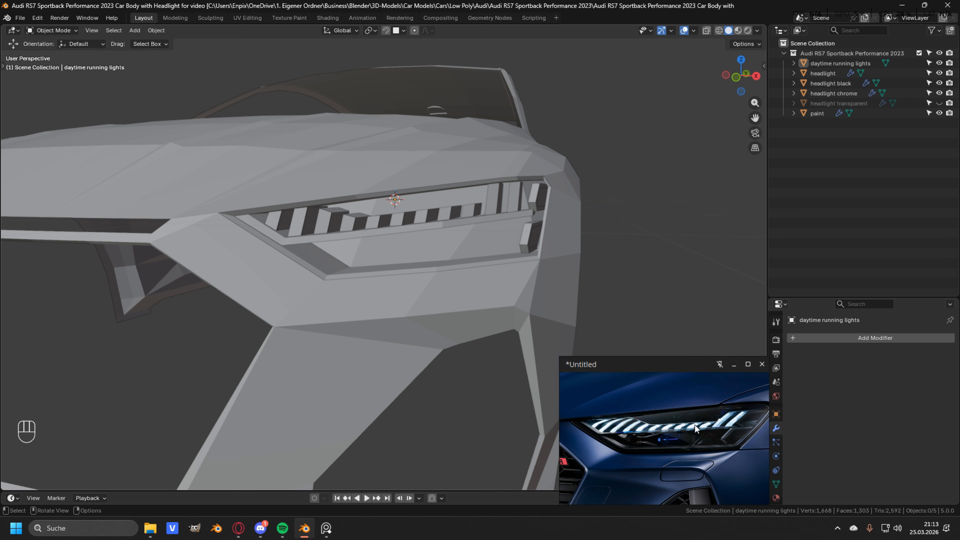
scroll(510, 301, up, 1)
scroll(683, 435, up, 2)
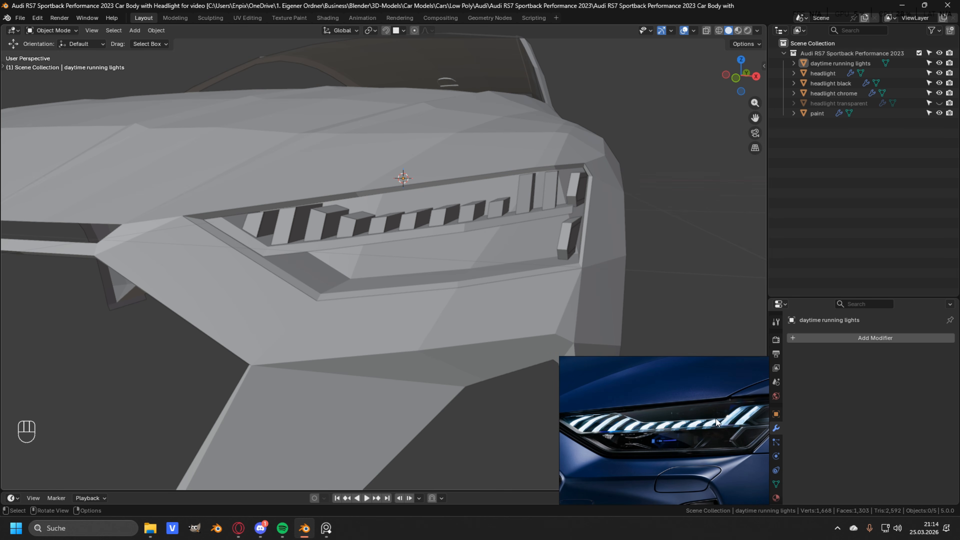
scroll(669, 442, up, 3)
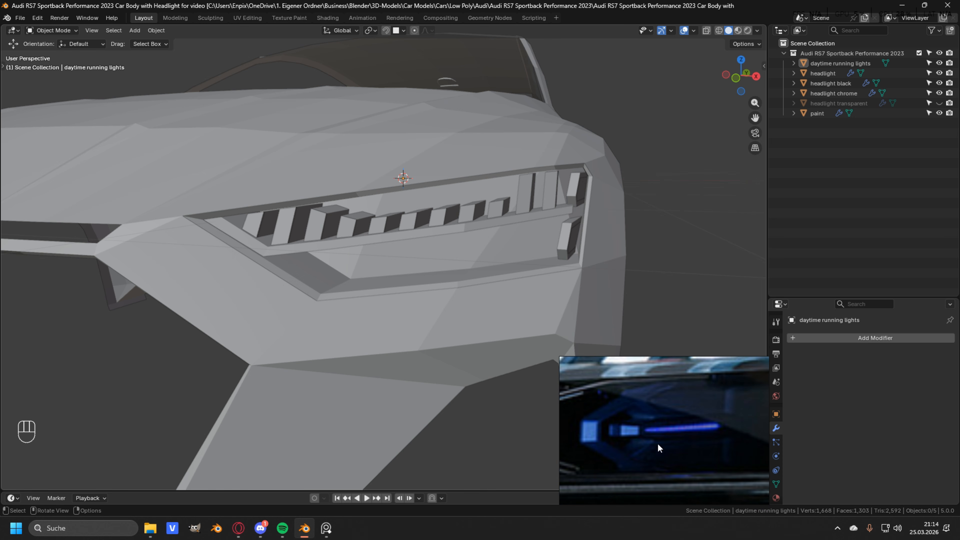
scroll(670, 415, down, 3)
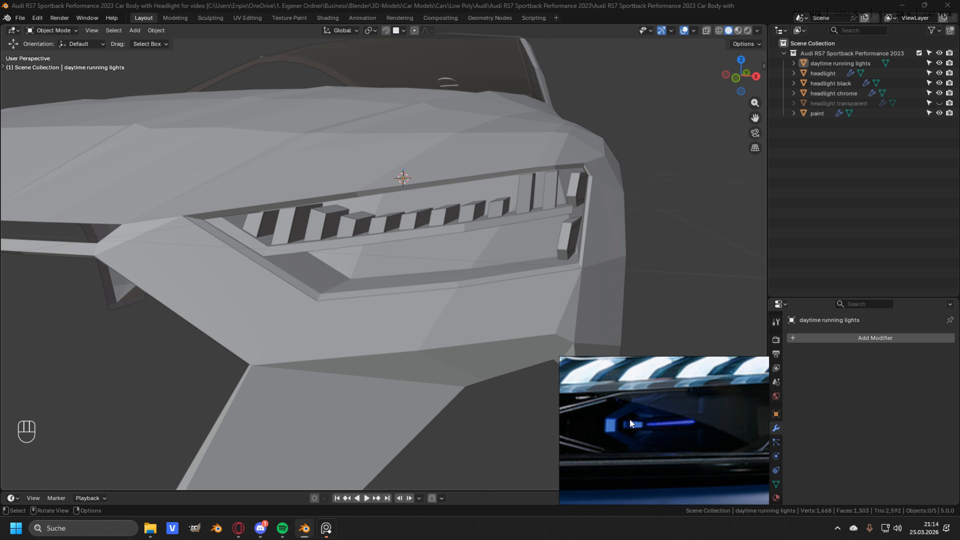
scroll(629, 419, up, 3)
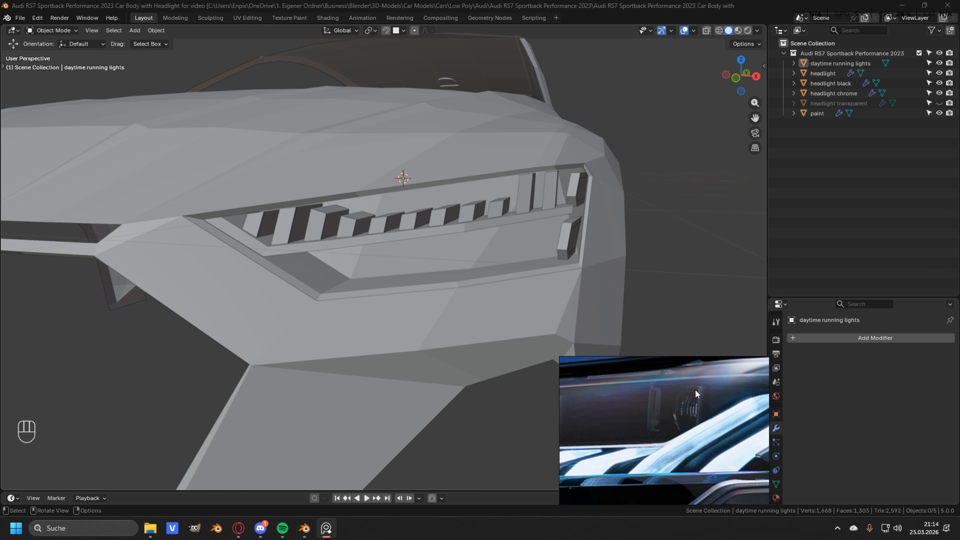
scroll(690, 406, down, 5)
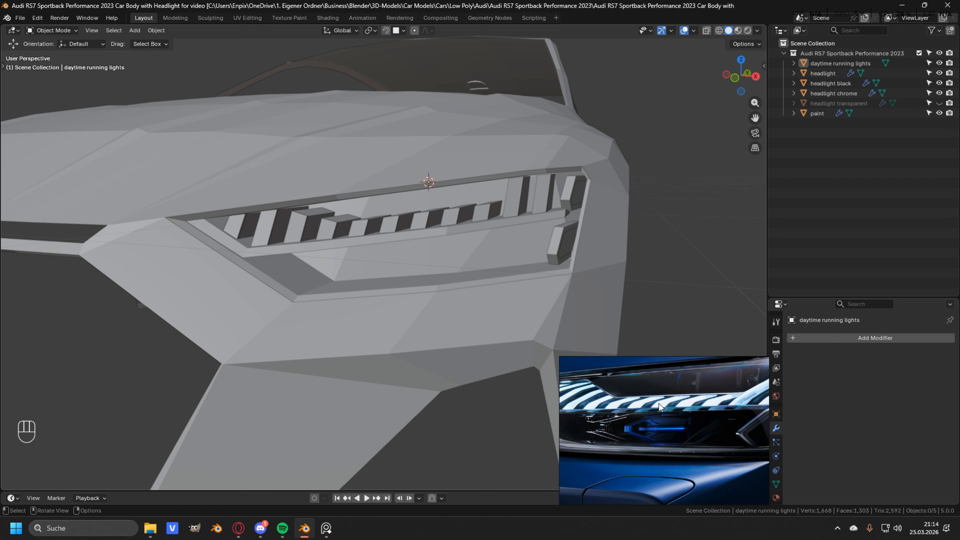
scroll(659, 404, down, 2)
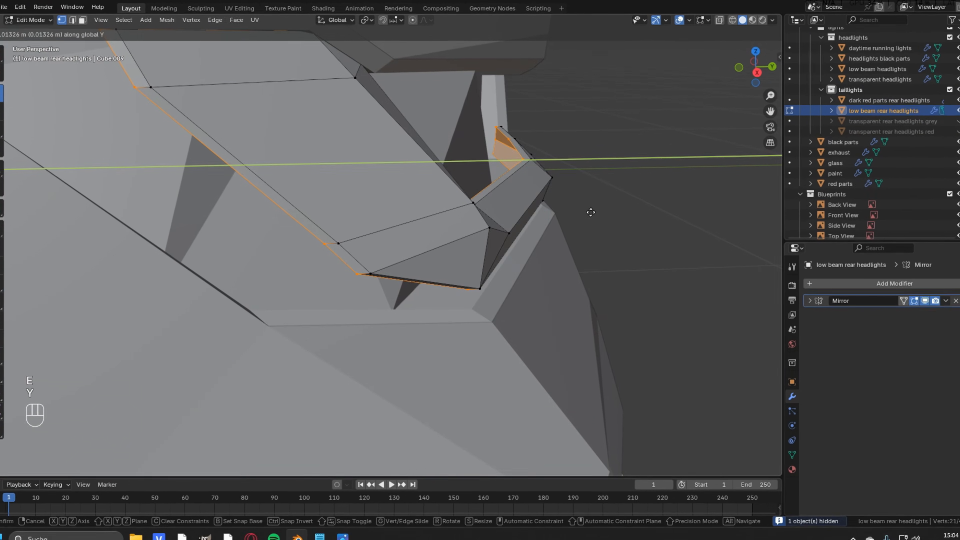
Duplicate the wheel rim's spoke section and rotate copies by 72° around the hub to complete the full rim
key(x)
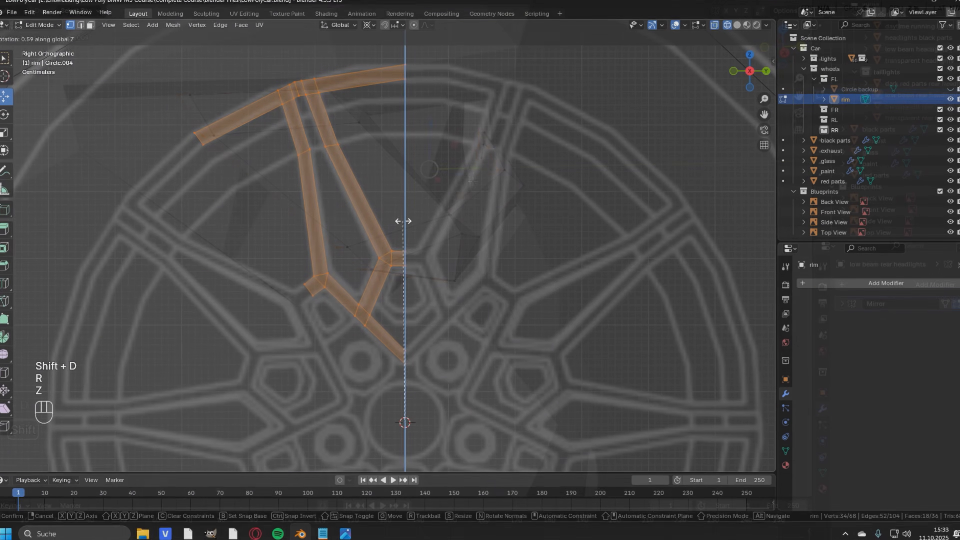
text(z)
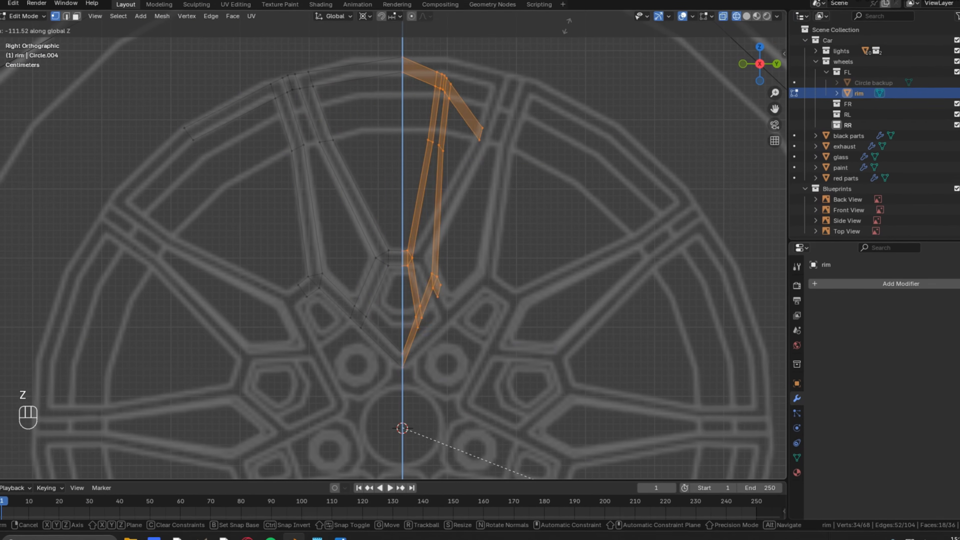
text(-18)
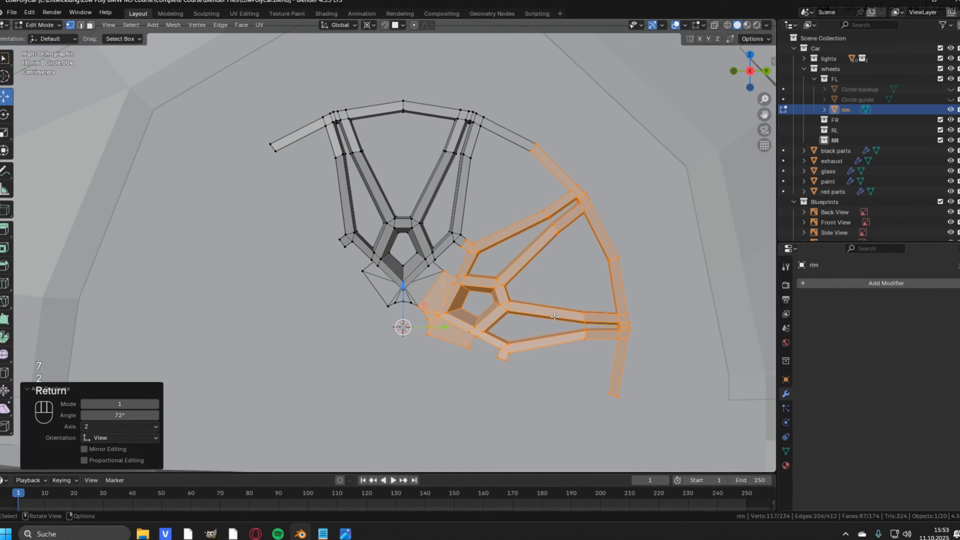
key(shift+r)
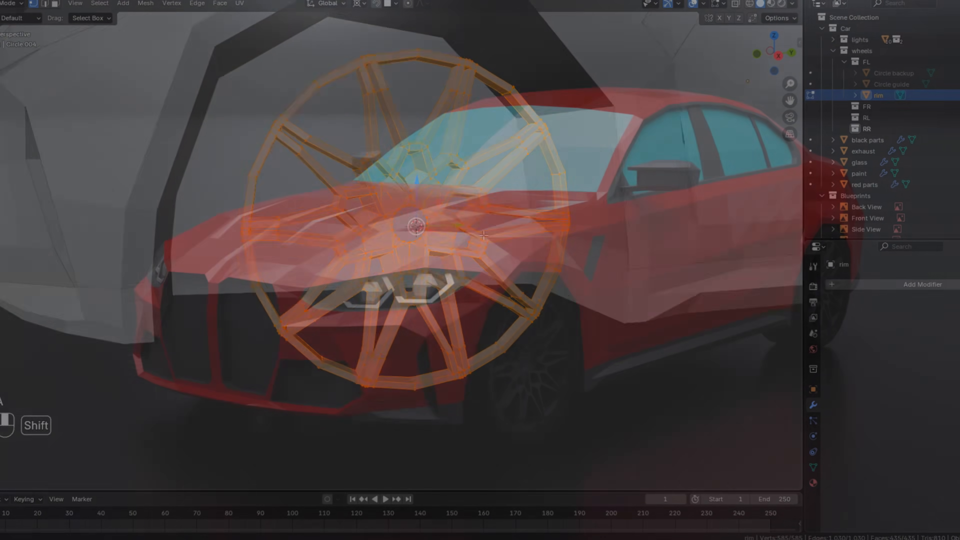